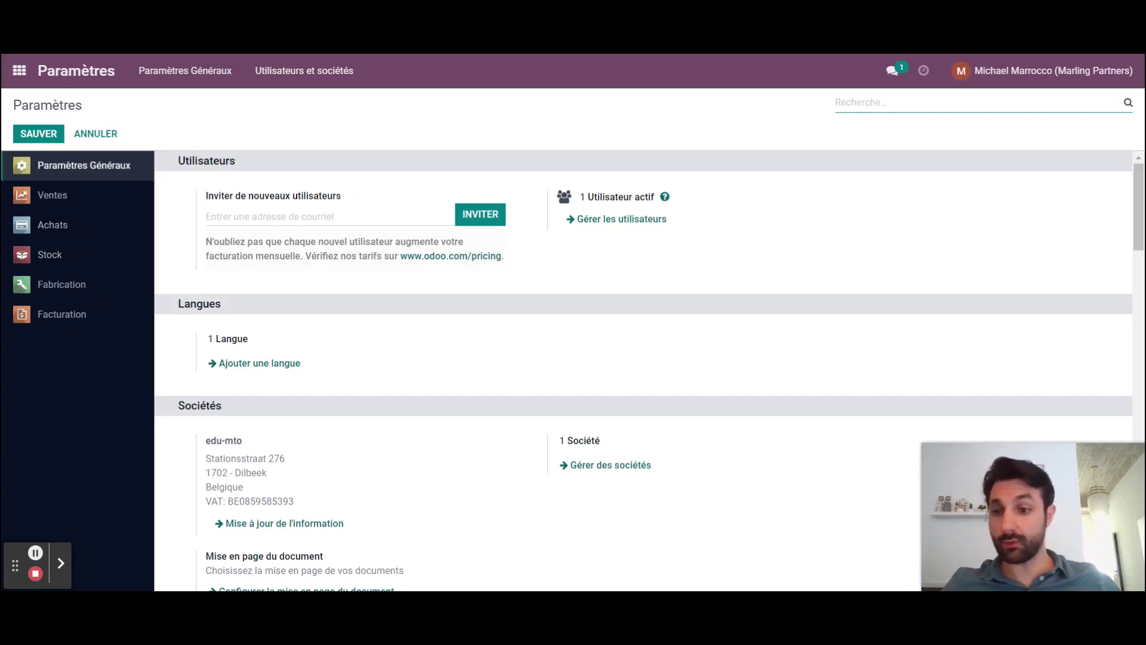
# Step: Check the installed Odoo version and edition in the À propos section of the general settings
pyautogui.scroll(-20, 376, 344)
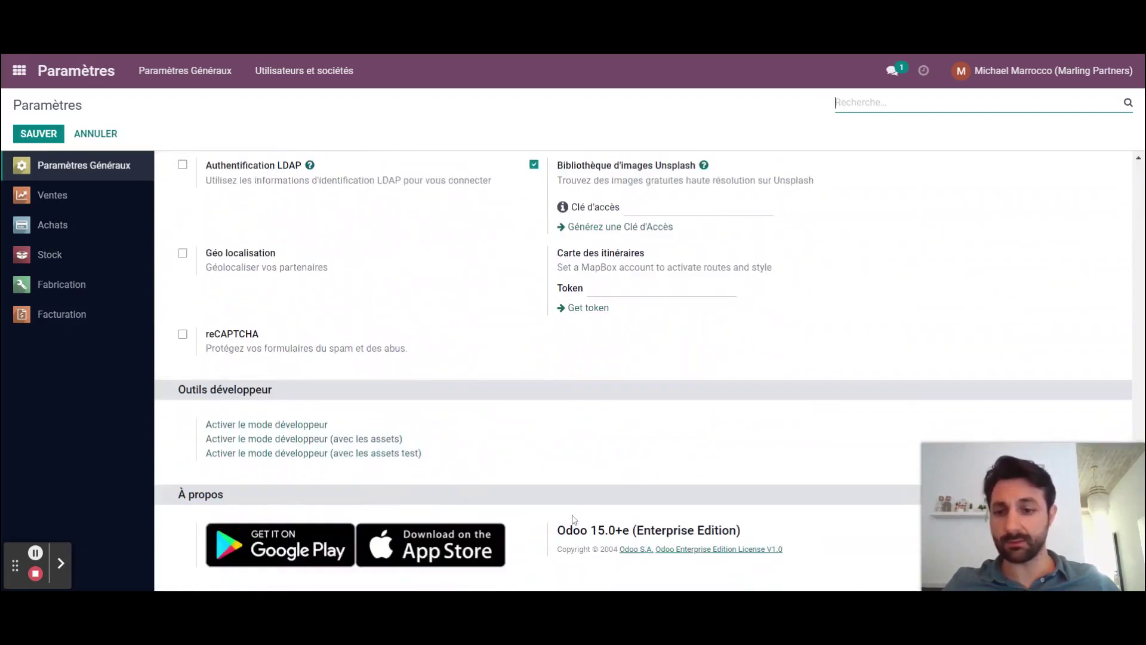
pyautogui.moveTo(546, 525); pyautogui.dragTo(594, 545)
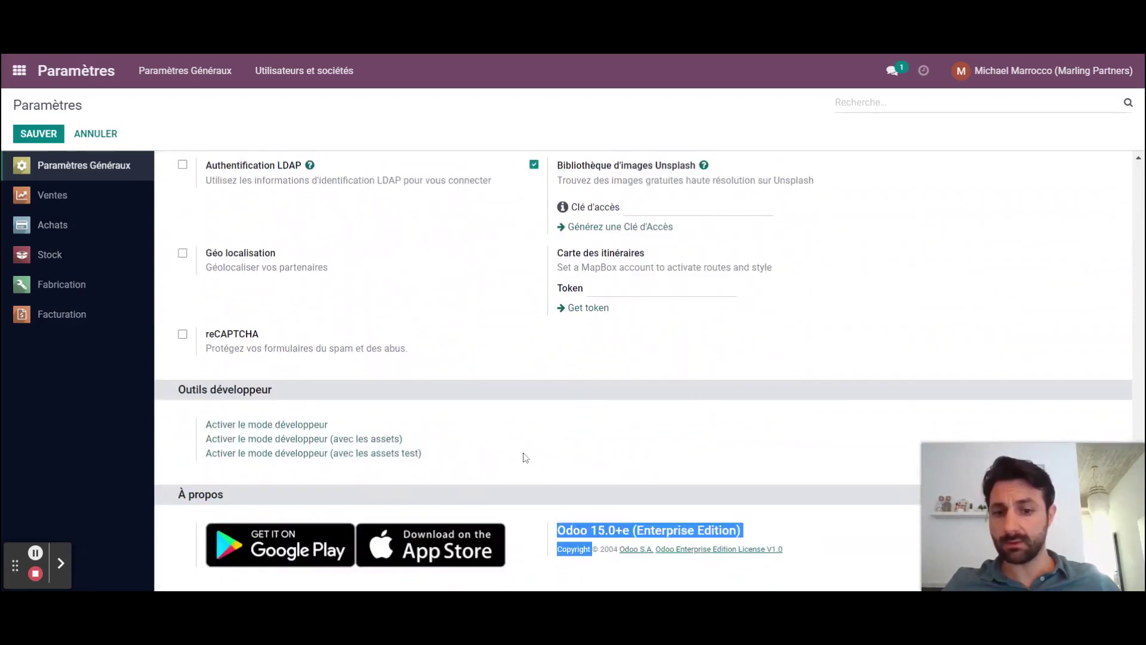
pyautogui.click(480, 446)
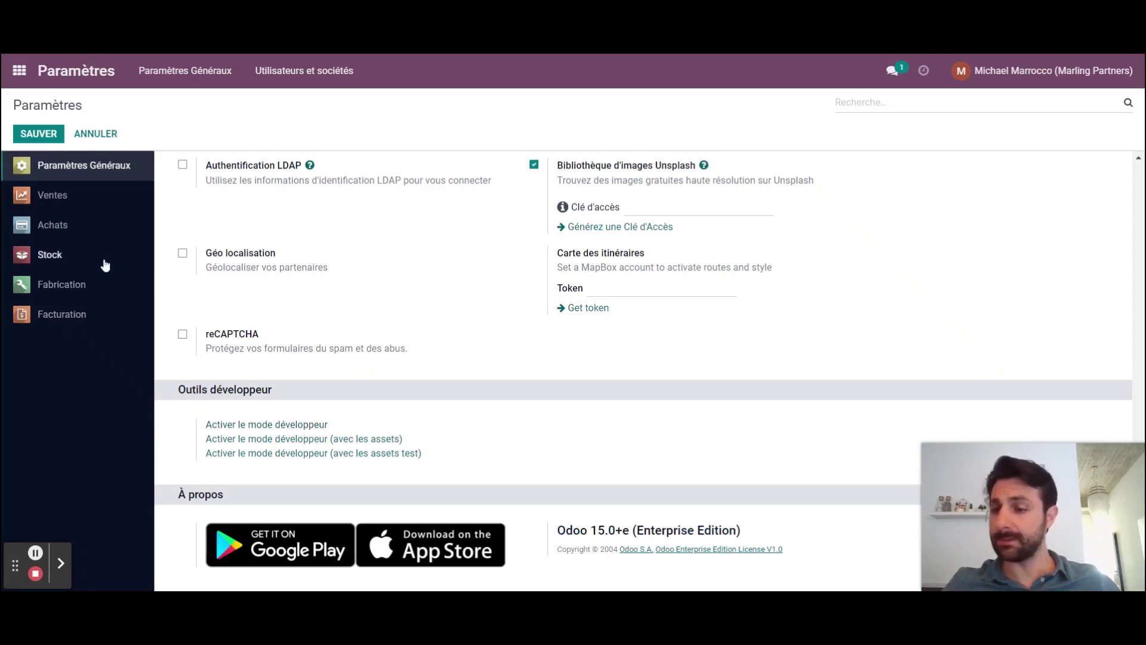
# Step: Review the Ventes settings, followed by the Achats settings from Commandes down to Logistique
pyautogui.click(61, 205)
pyautogui.scroll(10, 275, 209)
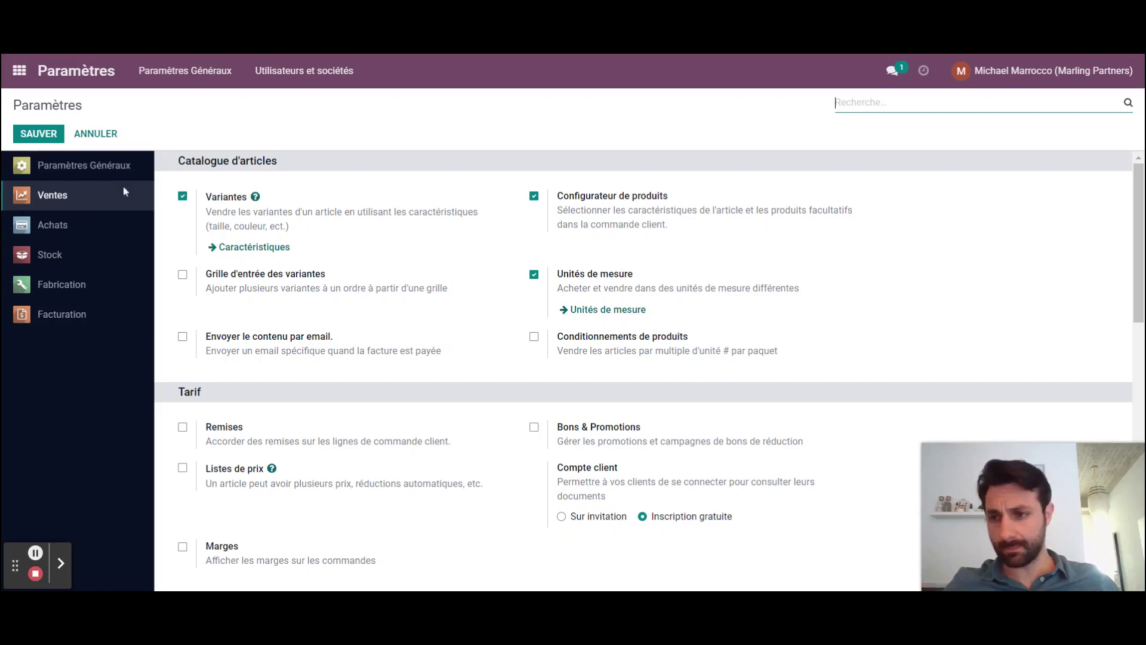
pyautogui.click(67, 226)
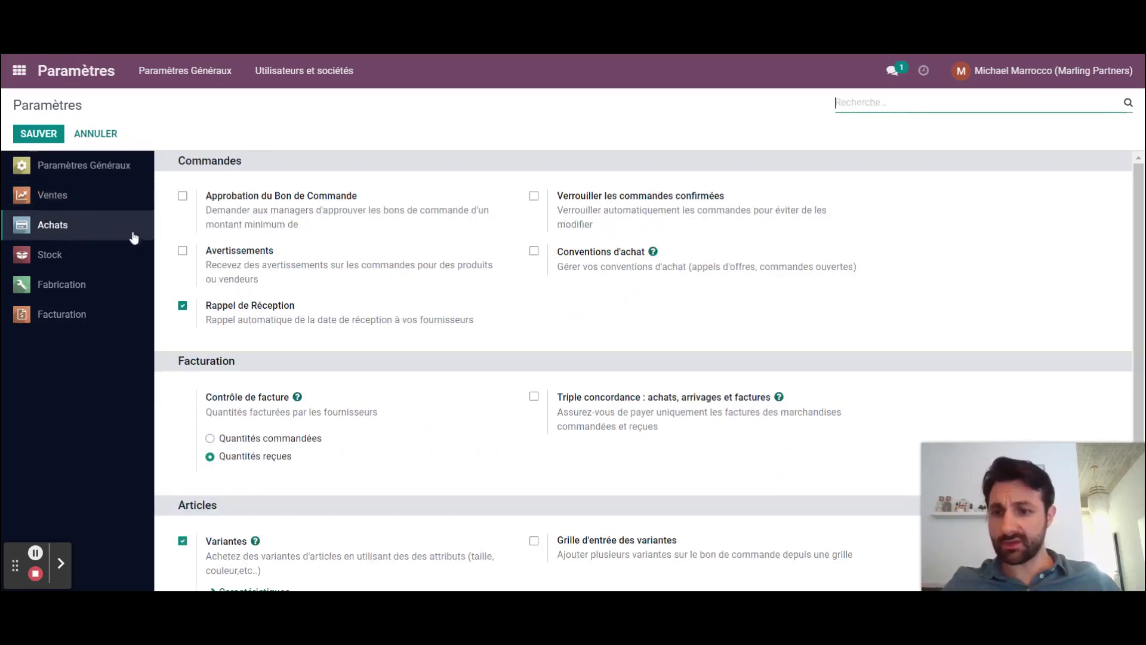
pyautogui.scroll(-1, 356, 347)
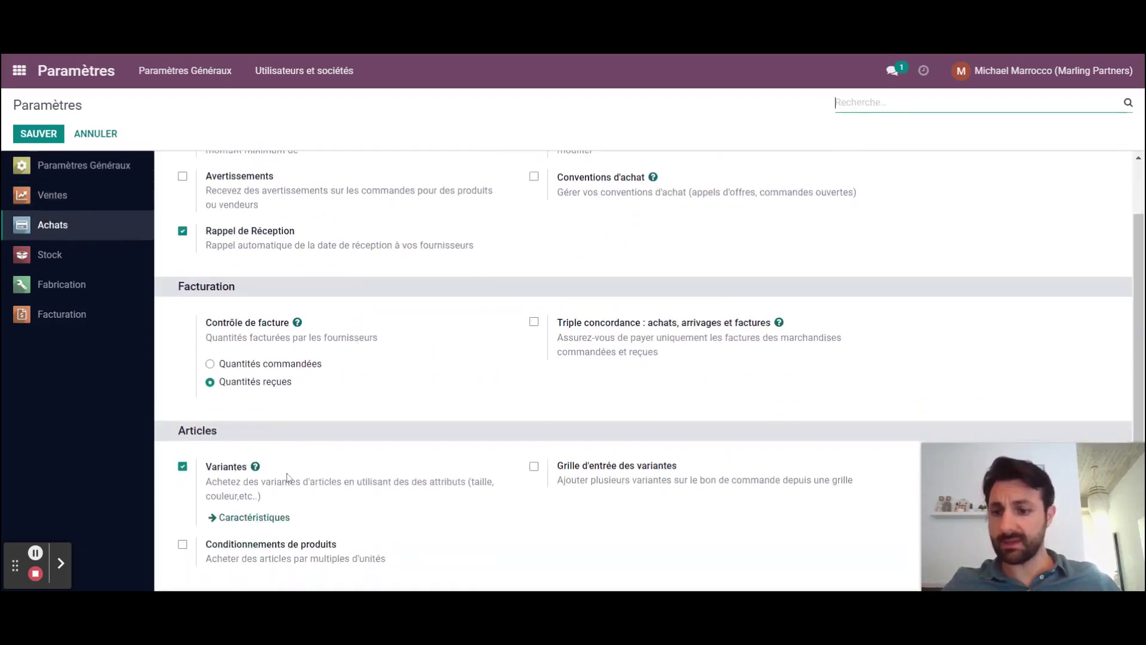
pyautogui.scroll(-1, 254, 474)
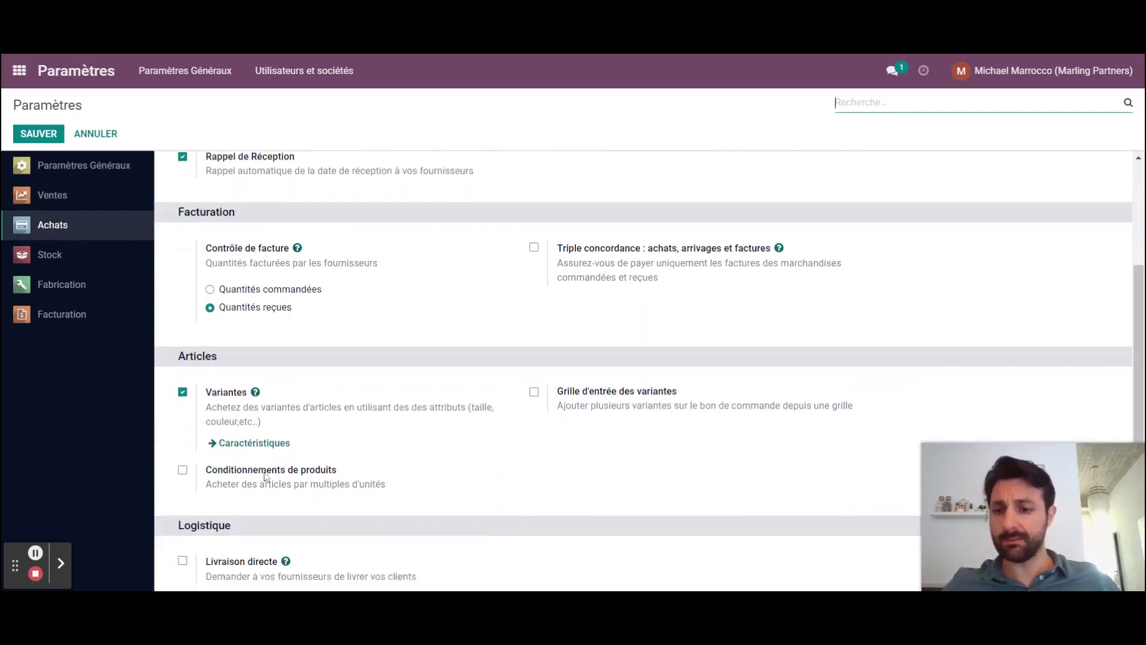
# Step: Review the Stock settings from Opérations down to Traçabilité, Valorisation and Entrepôt, and open the Fabrication settings
pyautogui.click(56, 257)
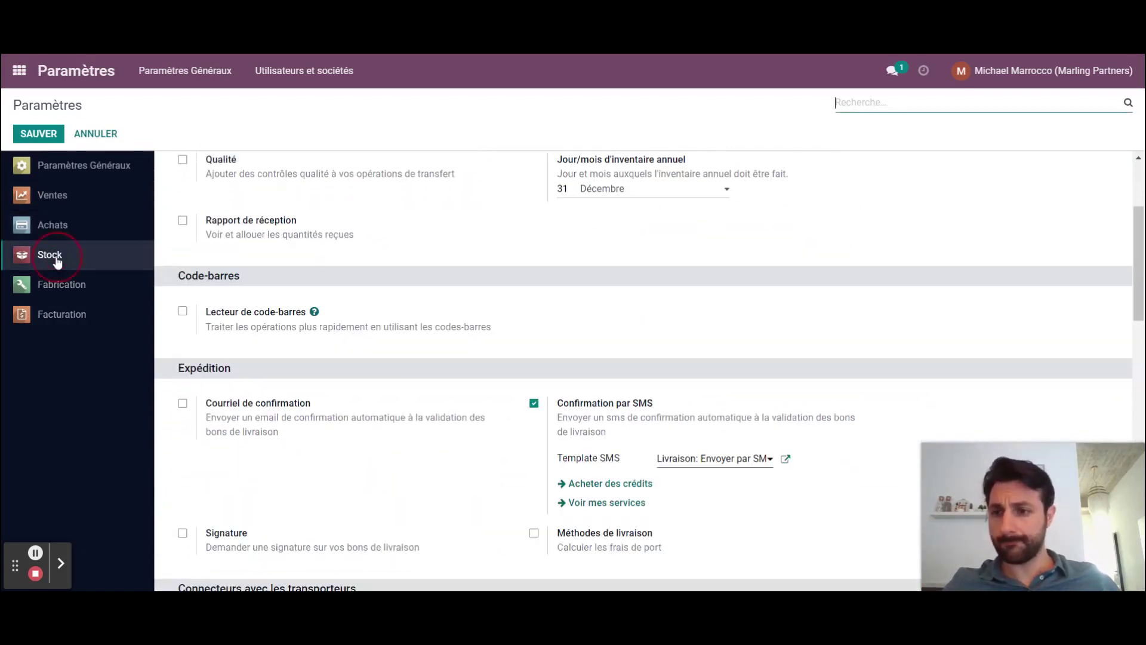
pyautogui.scroll(3, 304, 298)
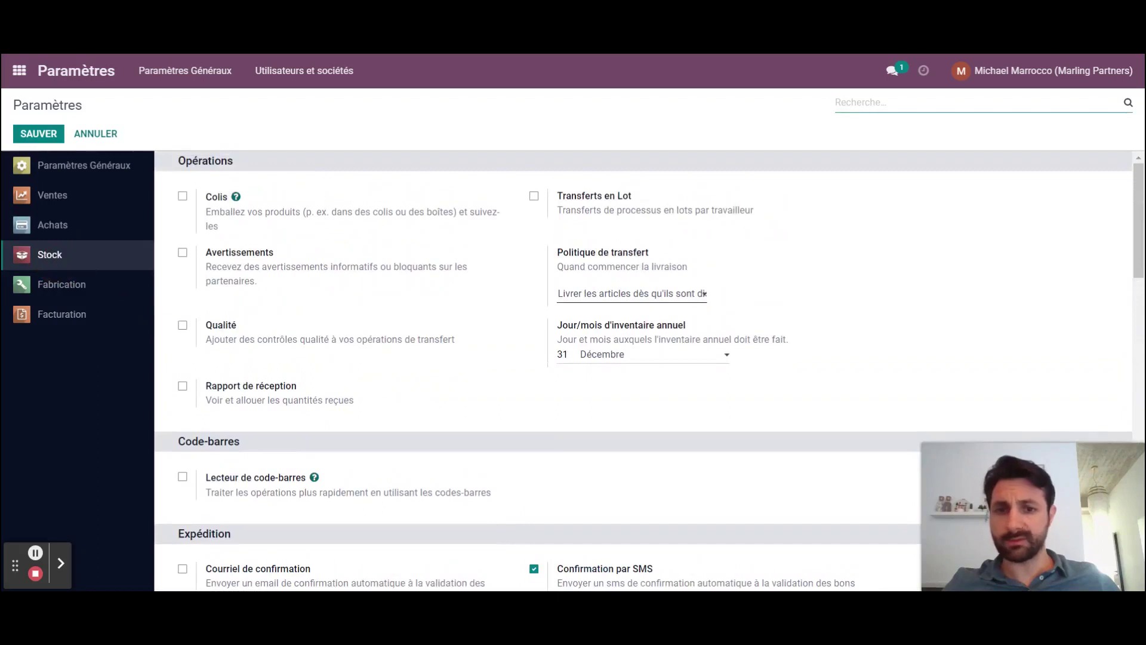
pyautogui.scroll(-3, 374, 239)
pyautogui.scroll(-5, 379, 268)
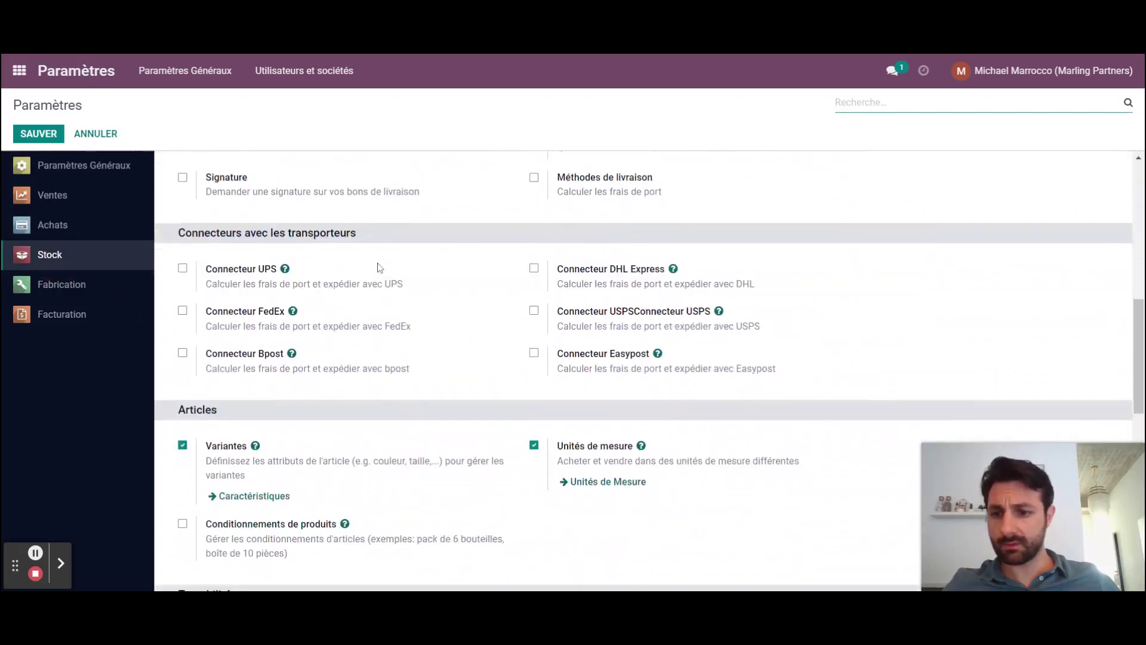
pyautogui.scroll(-3, 240, 458)
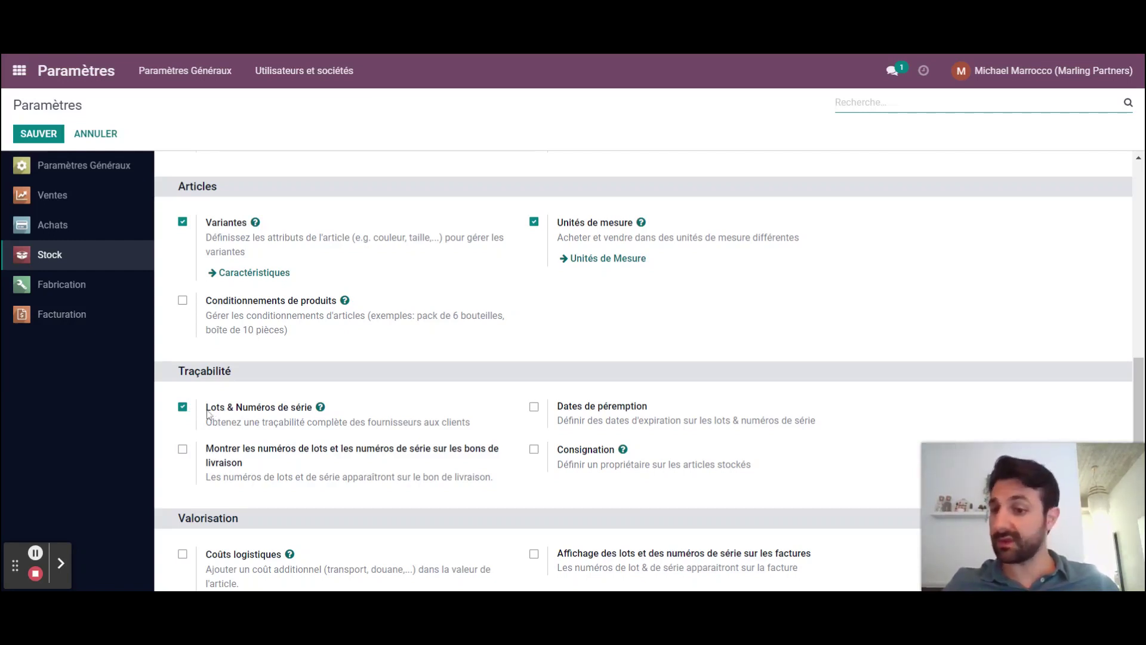
pyautogui.scroll(-3, 367, 427)
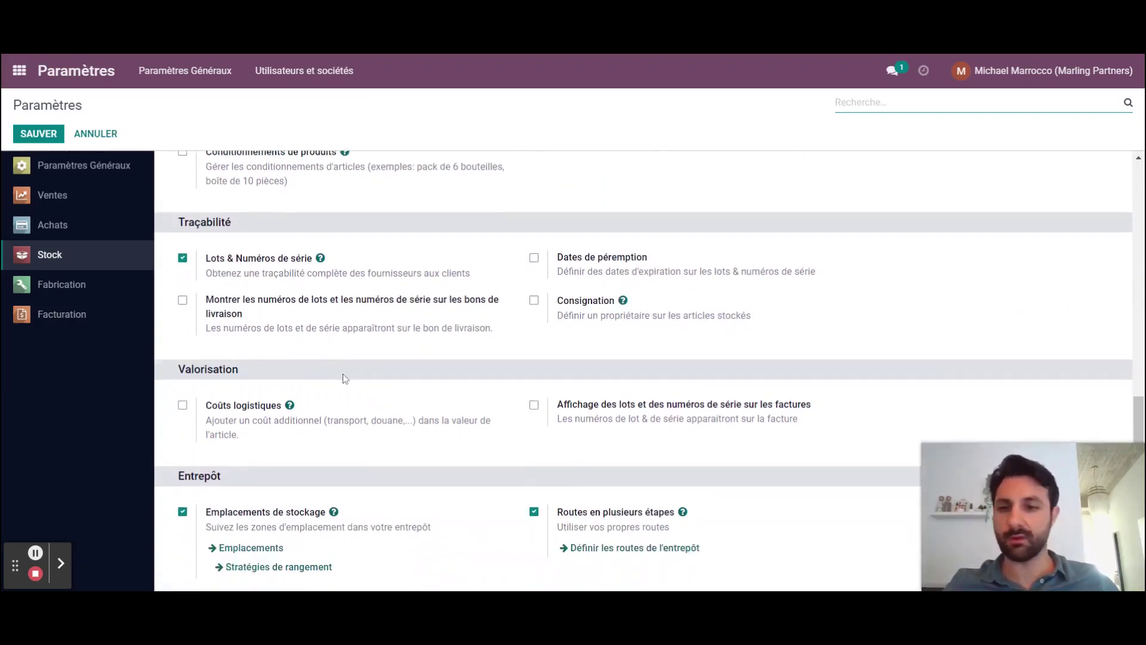
pyautogui.scroll(-1, 339, 370)
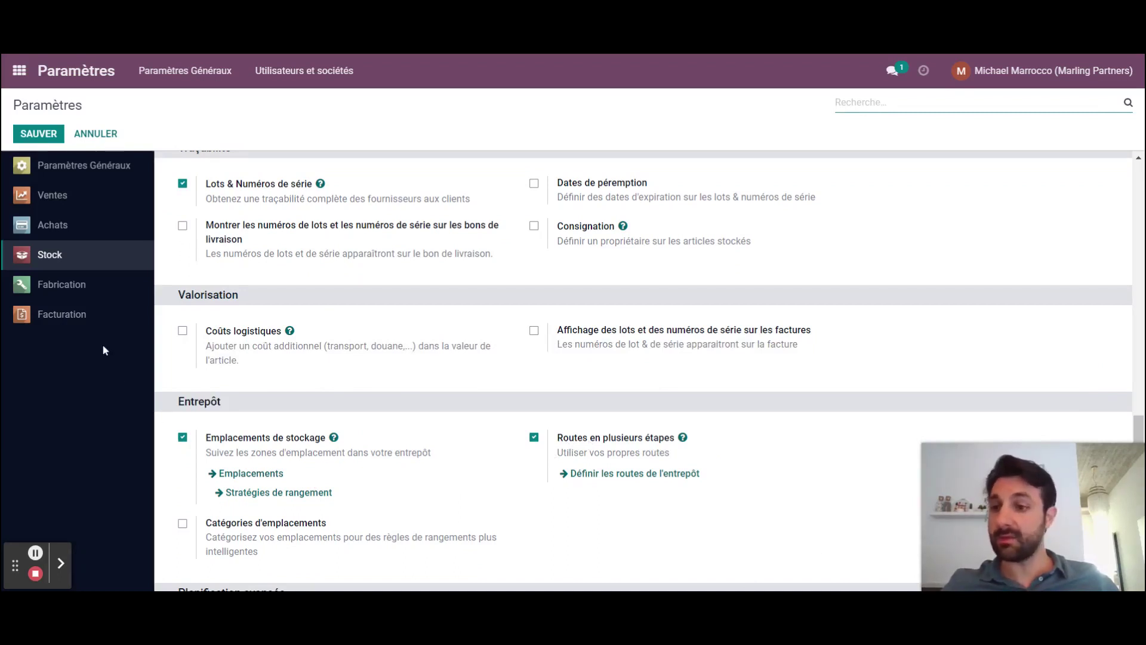
pyautogui.click(66, 291)
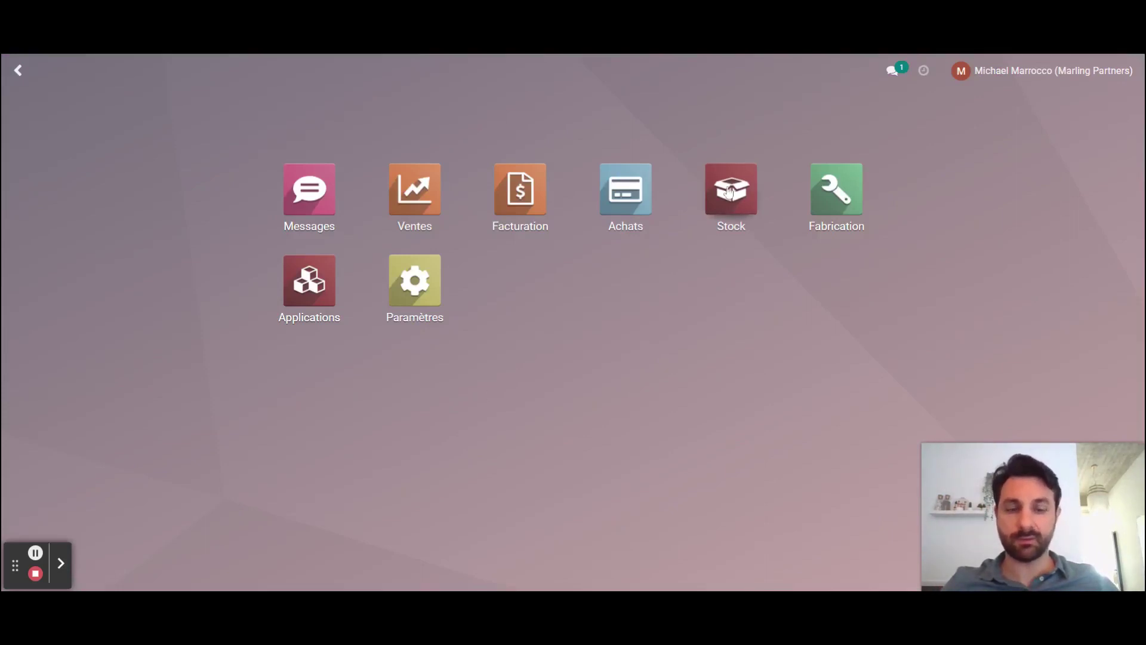
# Step: Open the Bouton article in the Stock application and review its variants and its supplier purchase conditions
pyautogui.click(737, 217)
pyautogui.click(271, 74)
pyautogui.click(285, 100)
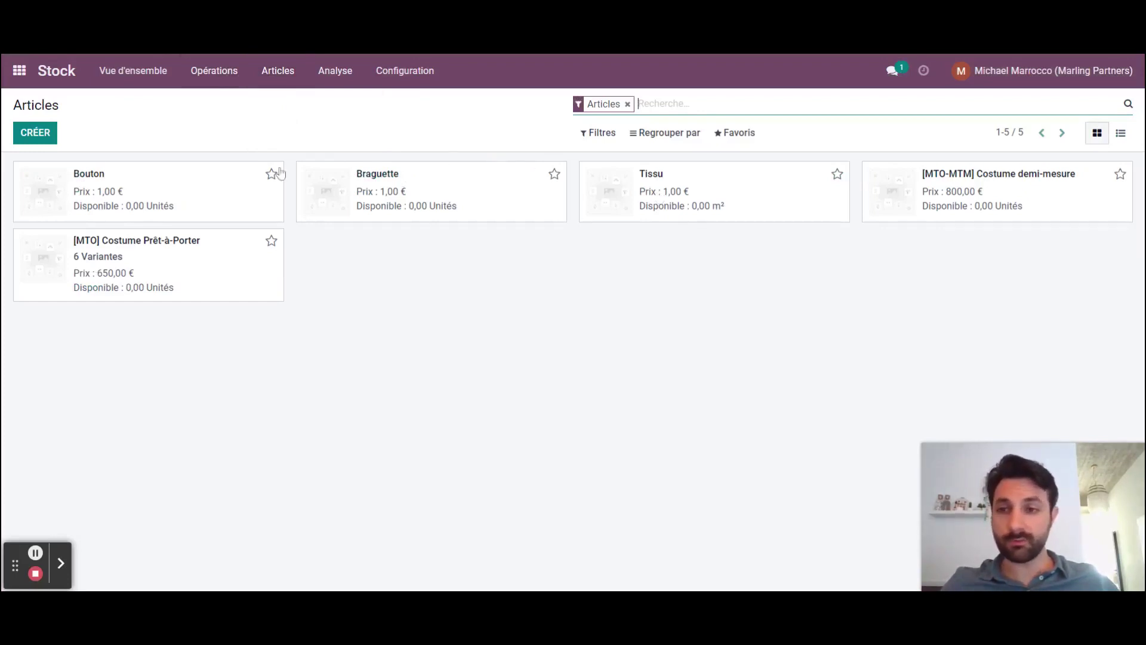
pyautogui.click(165, 190)
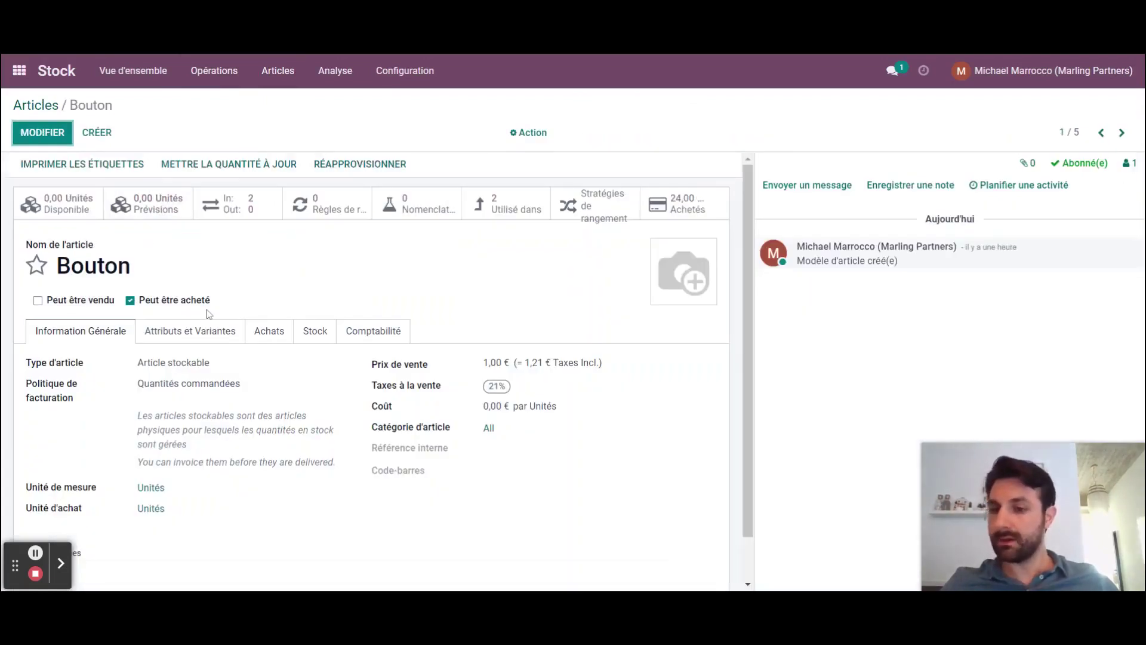
pyautogui.click(195, 333)
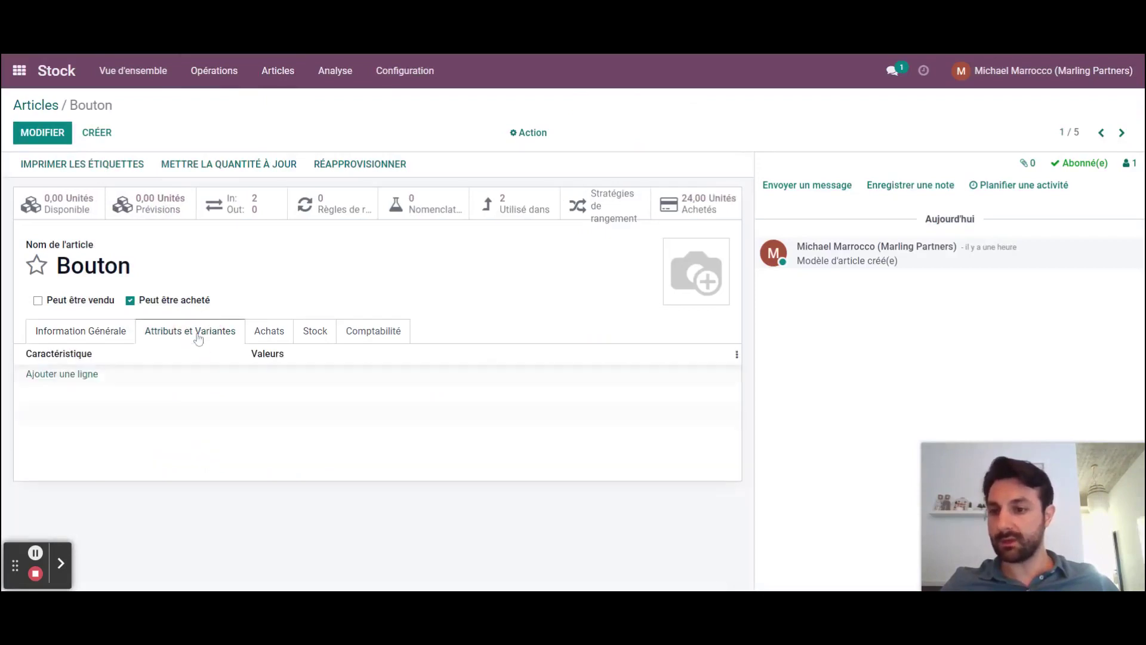
pyautogui.click(281, 342)
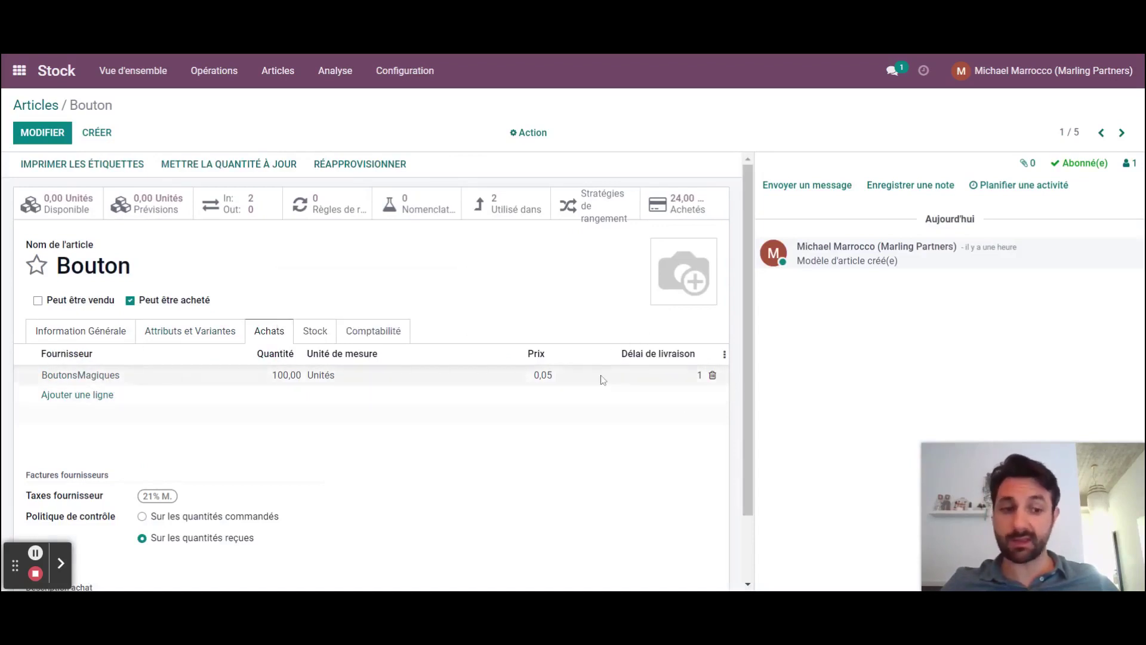
# Step: Return to the article list and review the variants, sales and stock details of [MTO] Costume Prêt-à-Porter
pyautogui.click(42, 107)
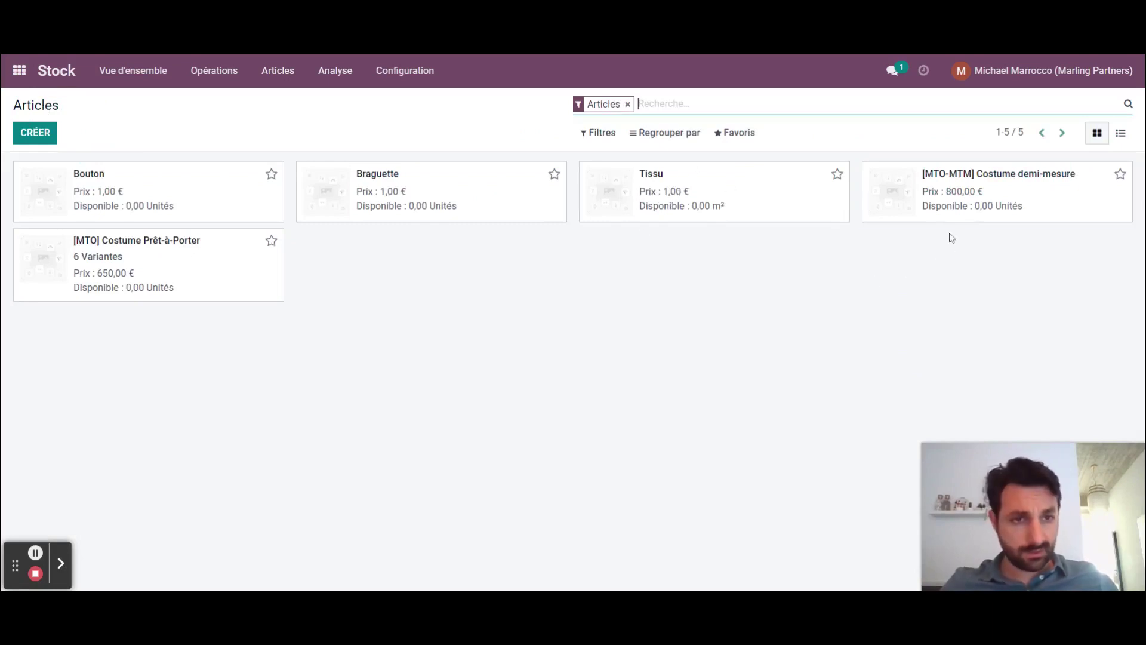
pyautogui.click(139, 250)
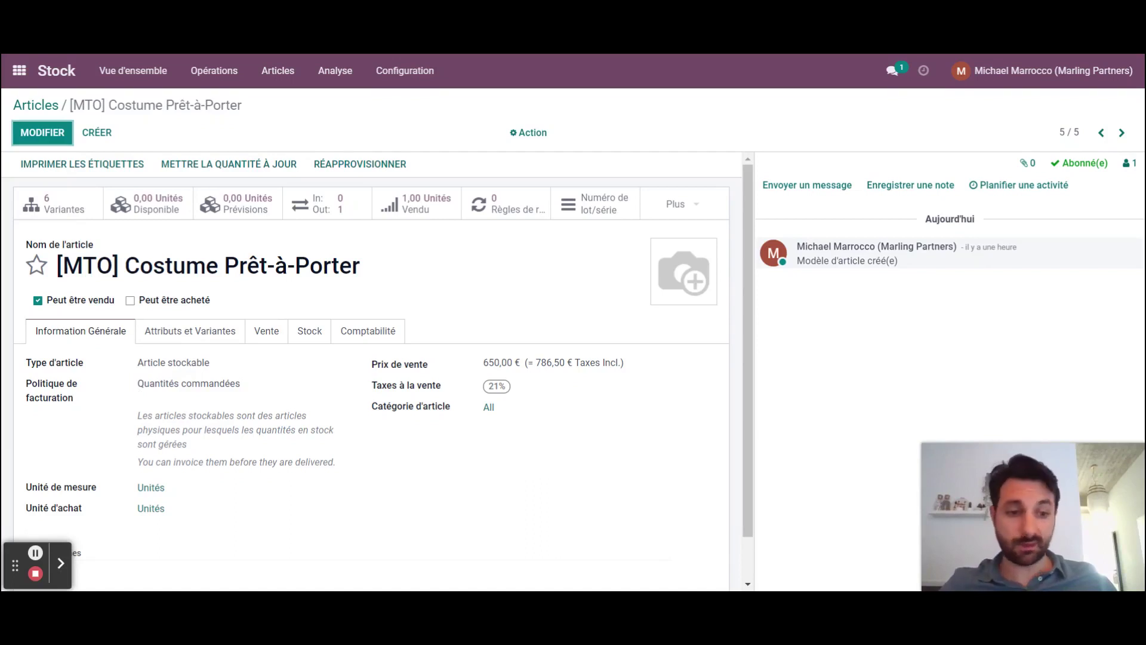
pyautogui.click(166, 334)
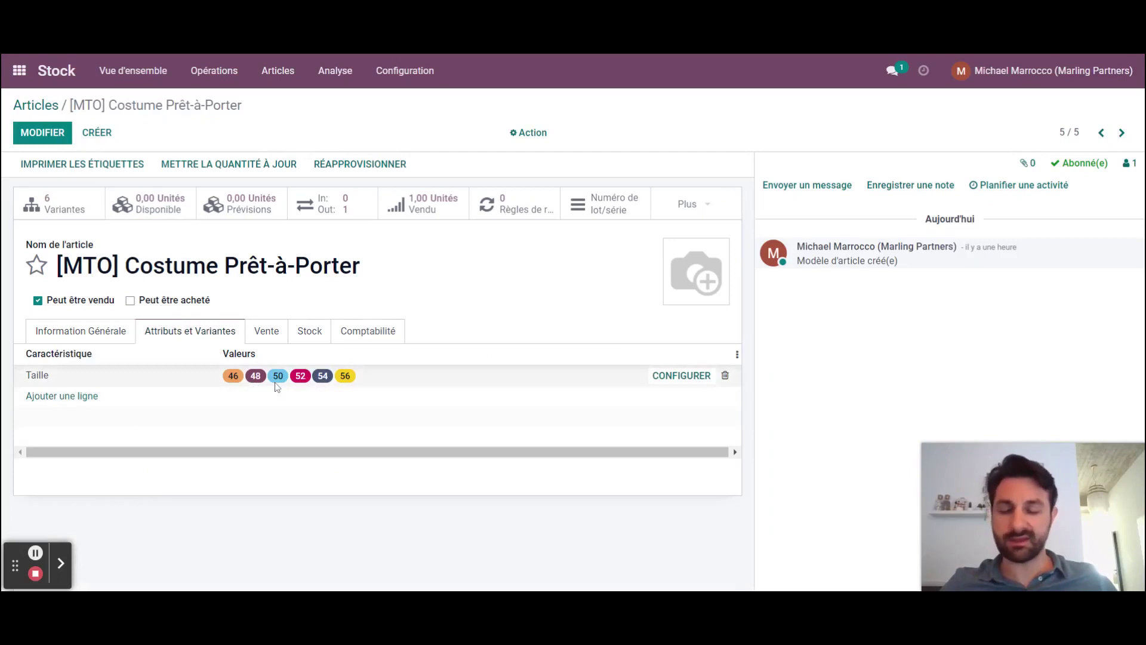
pyautogui.click(267, 338)
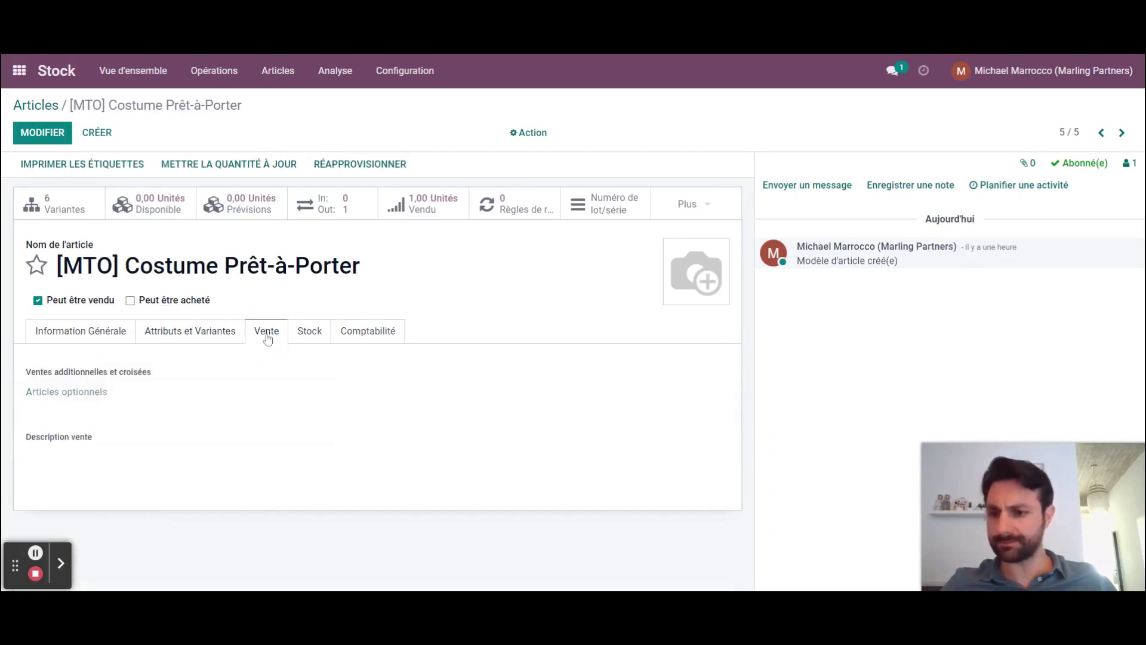
pyautogui.click(302, 337)
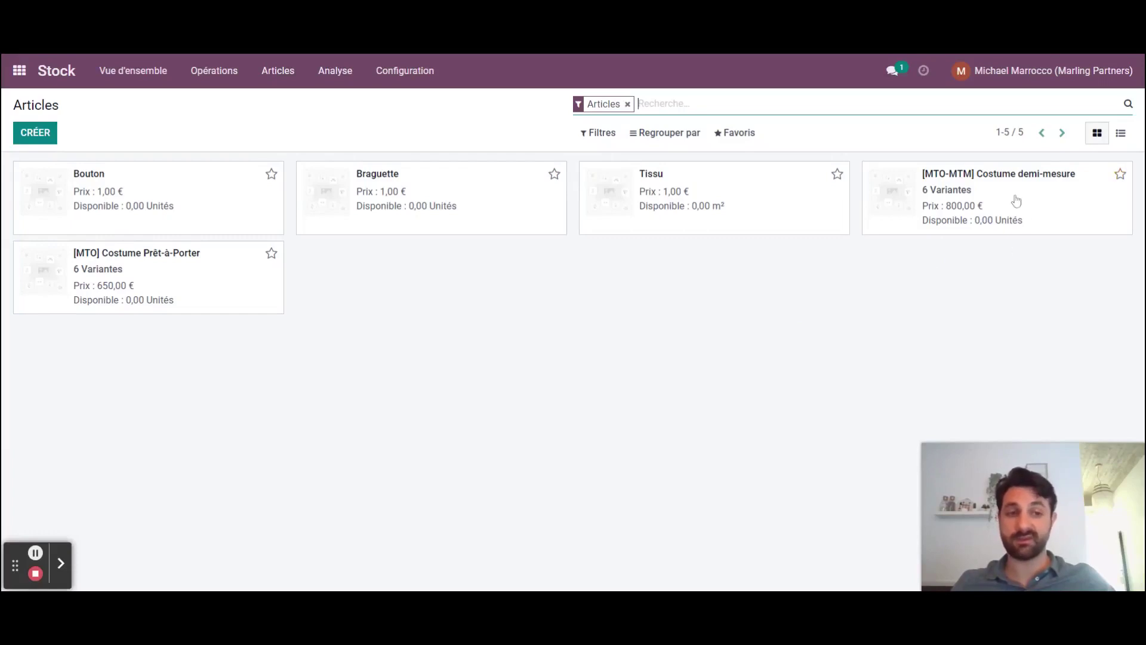
# Step: Open the [MTO-MTM] Costume demi-mesure article and examine its supply routes and traceability settings
pyautogui.click(984, 179)
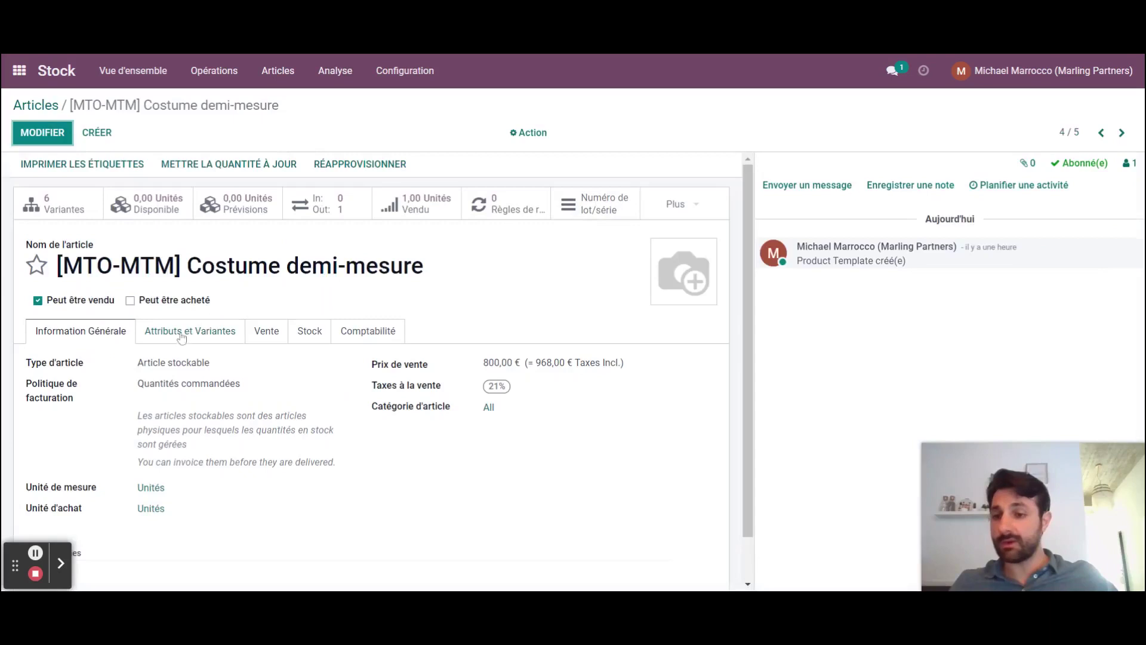
pyautogui.click(309, 338)
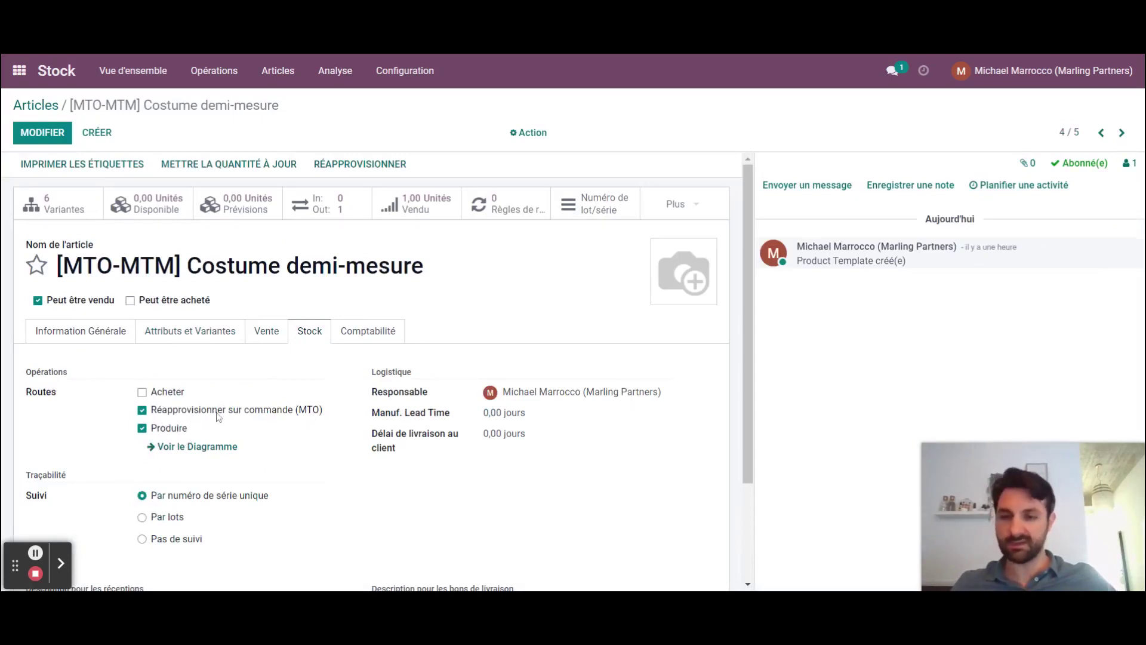
# Step: Filter the warehouse routes to archived ones and open San Francisco: Manufacture (1 step)
pyautogui.click(413, 70)
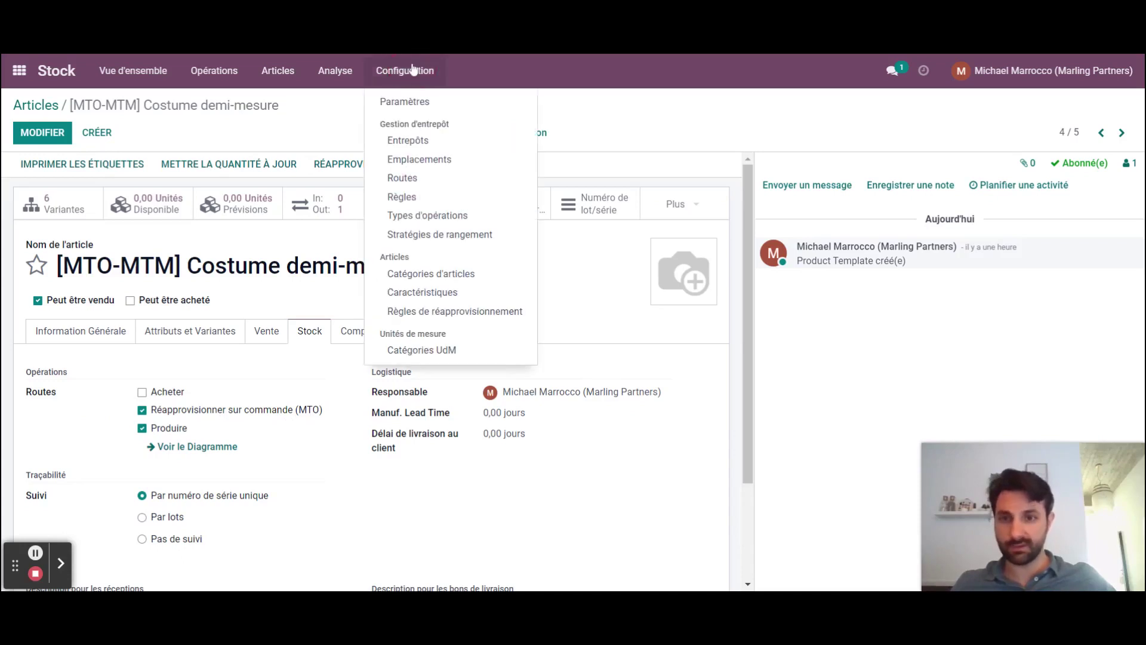
pyautogui.click(409, 183)
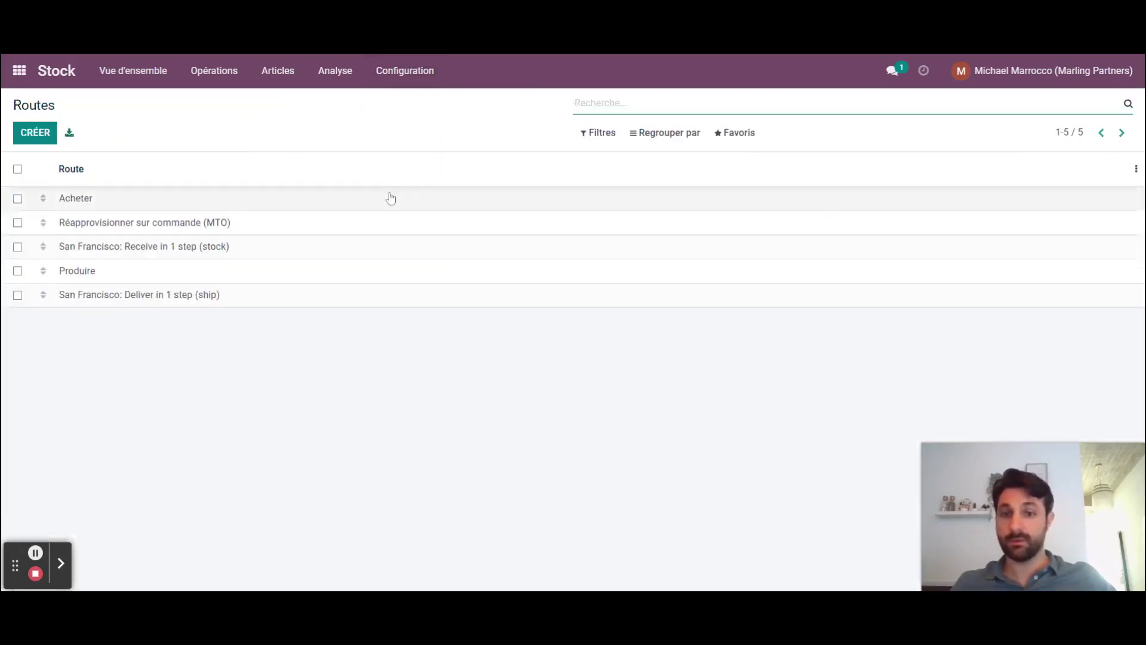
pyautogui.click(586, 143)
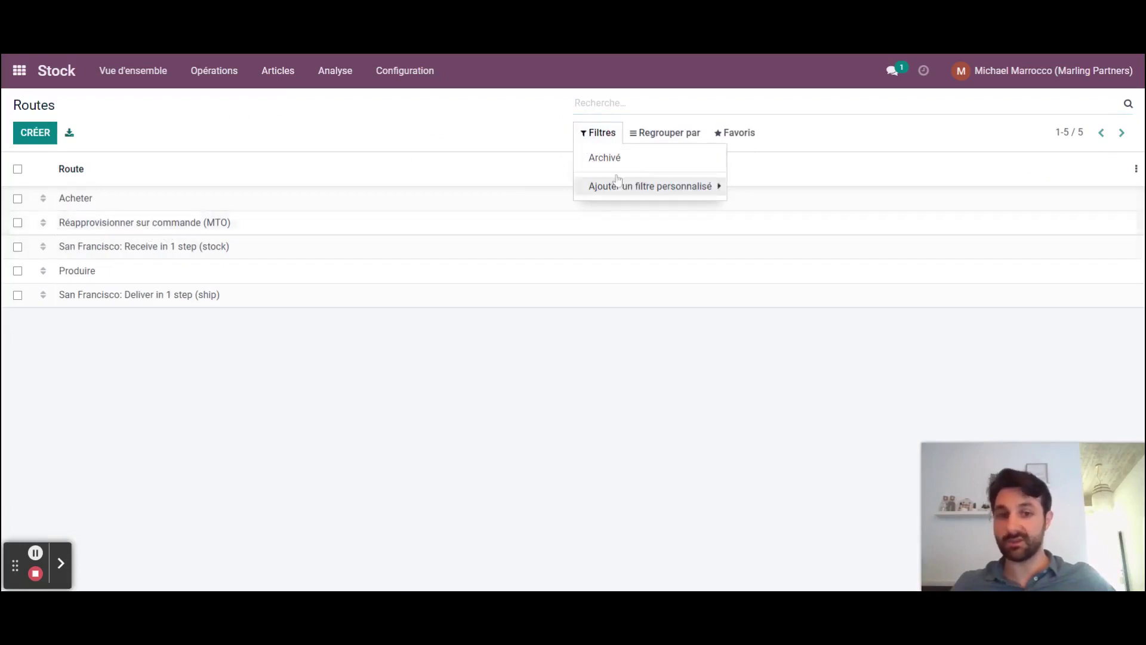
pyautogui.click(619, 163)
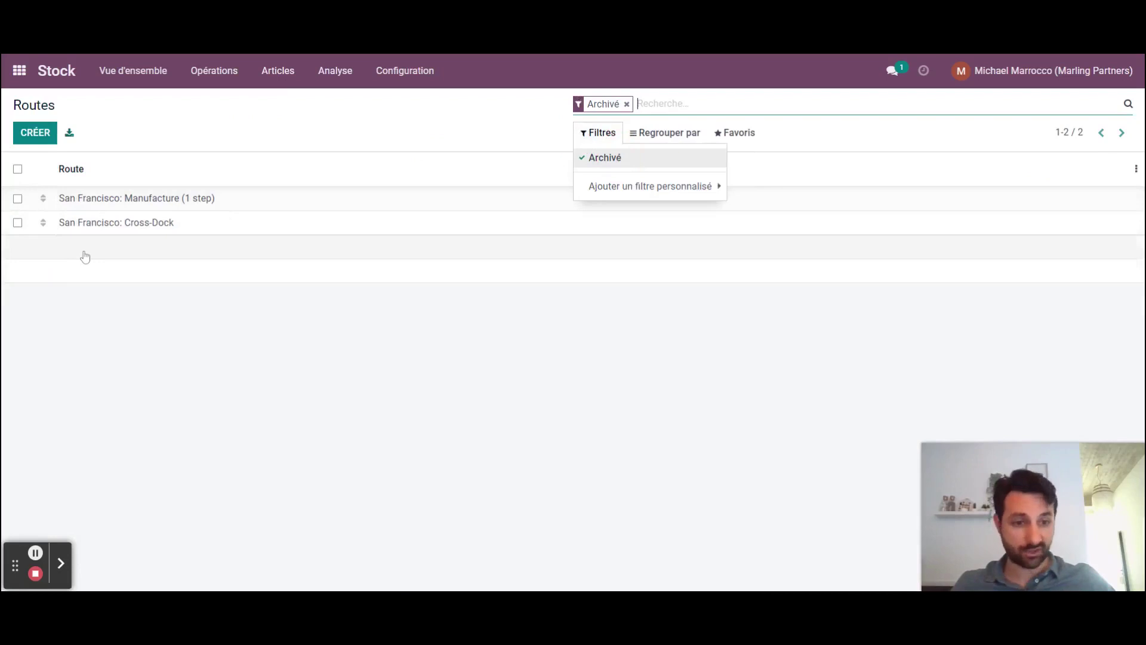
pyautogui.click(122, 197)
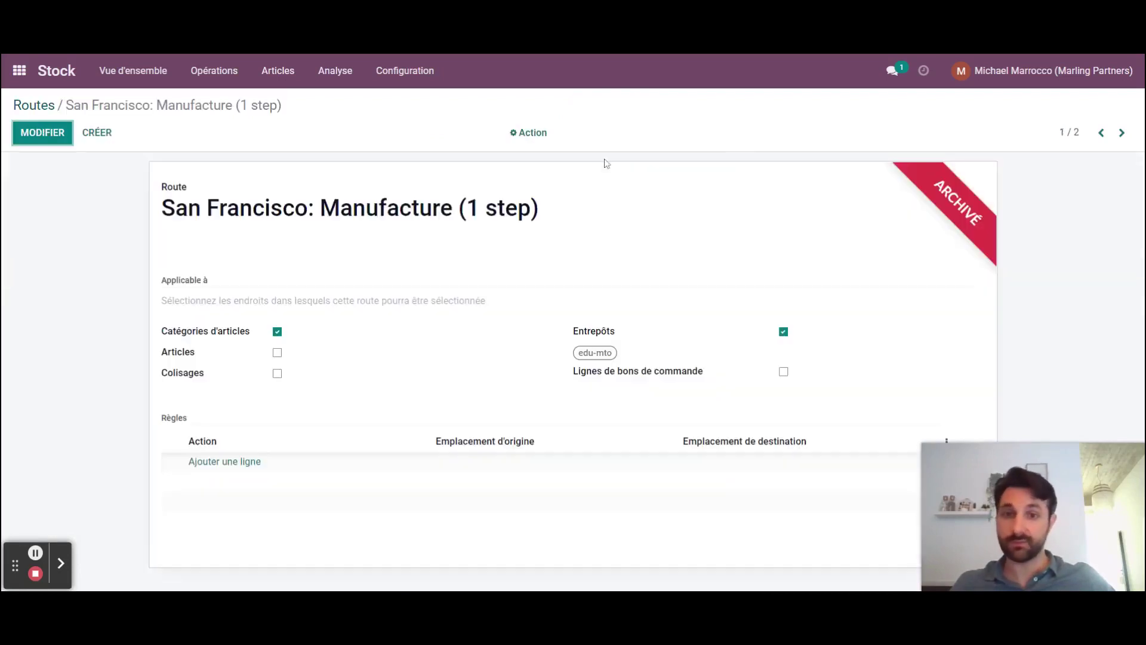
# Step: Look at the actions available for the archived route, return to the route list and remove the Archivé filter
pyautogui.click(529, 132)
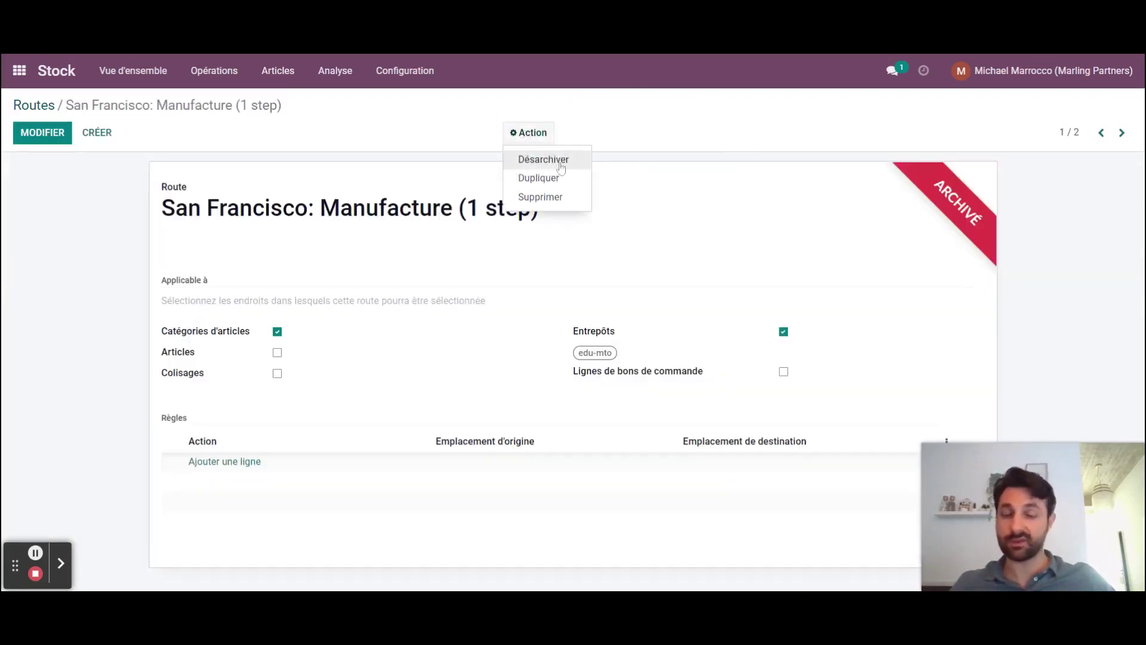
pyautogui.click(32, 105)
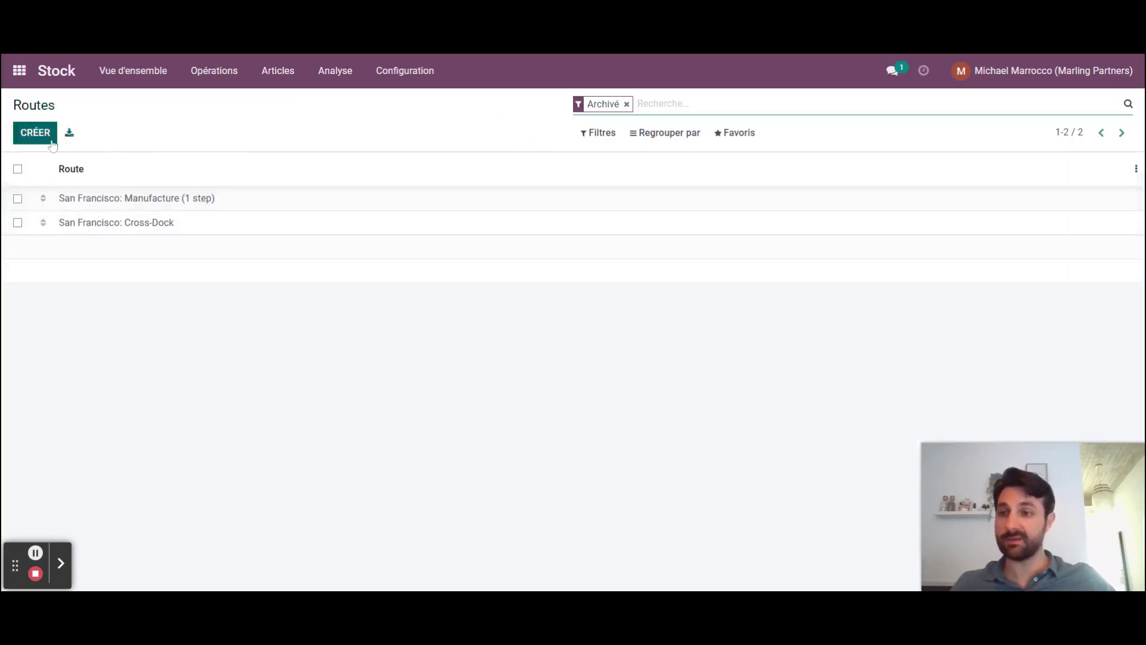
pyautogui.click(626, 104)
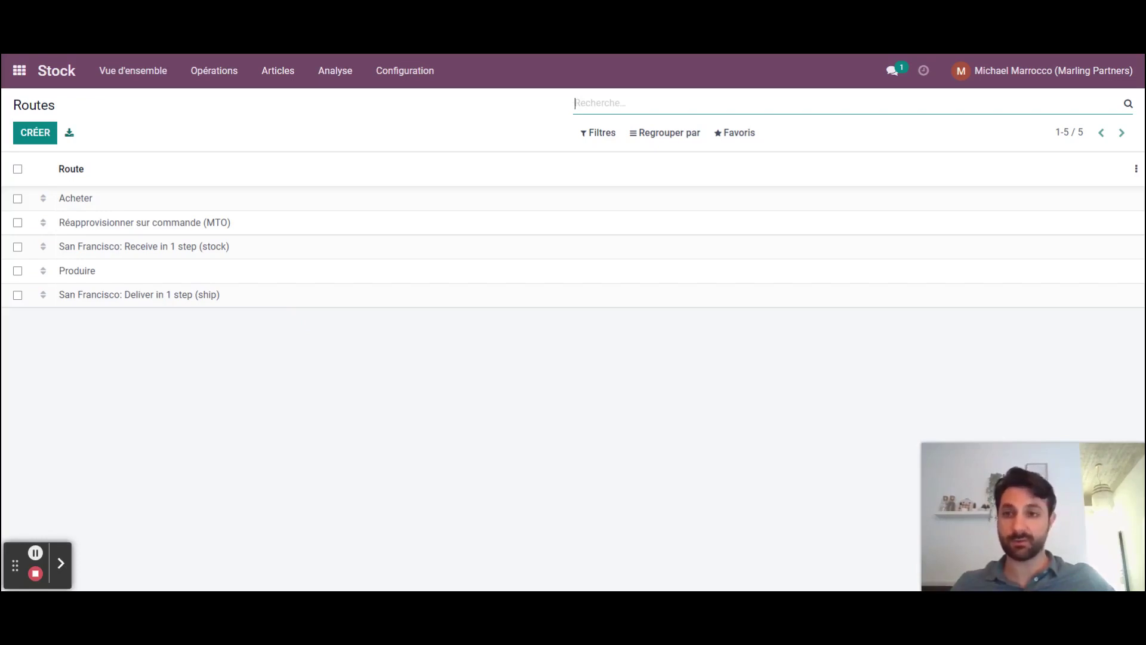
# Step: Open the bills of materials in Fabrication and review the components of [MTO-MTM] Costume demi-mesure, moving on to the following record
pyautogui.click(19, 71)
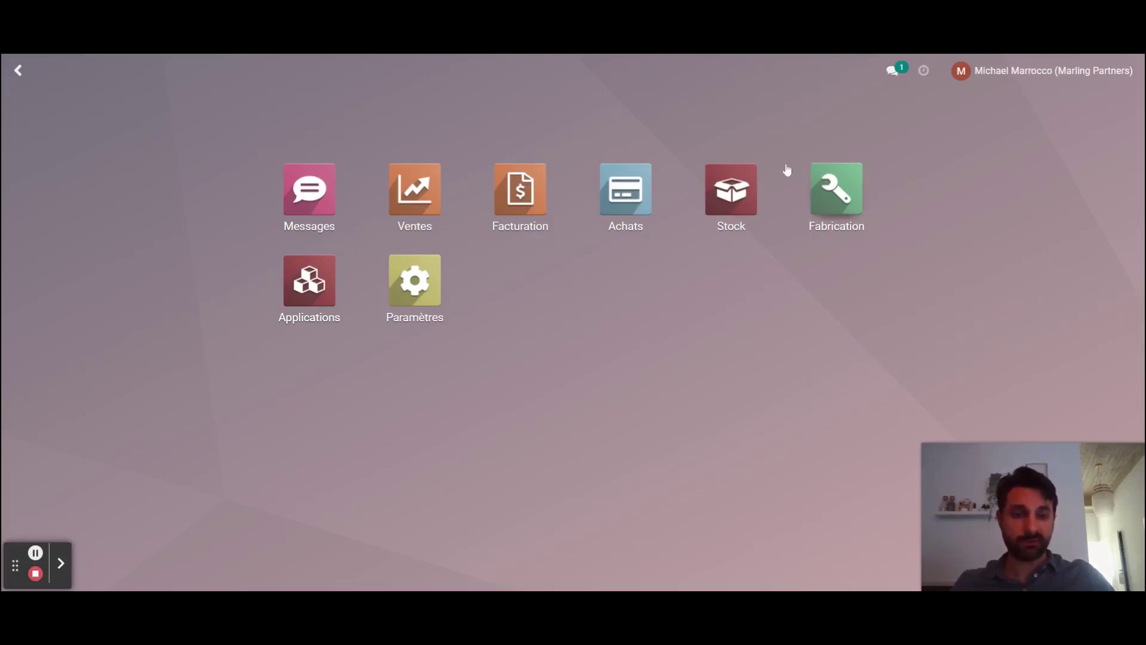
pyautogui.click(842, 198)
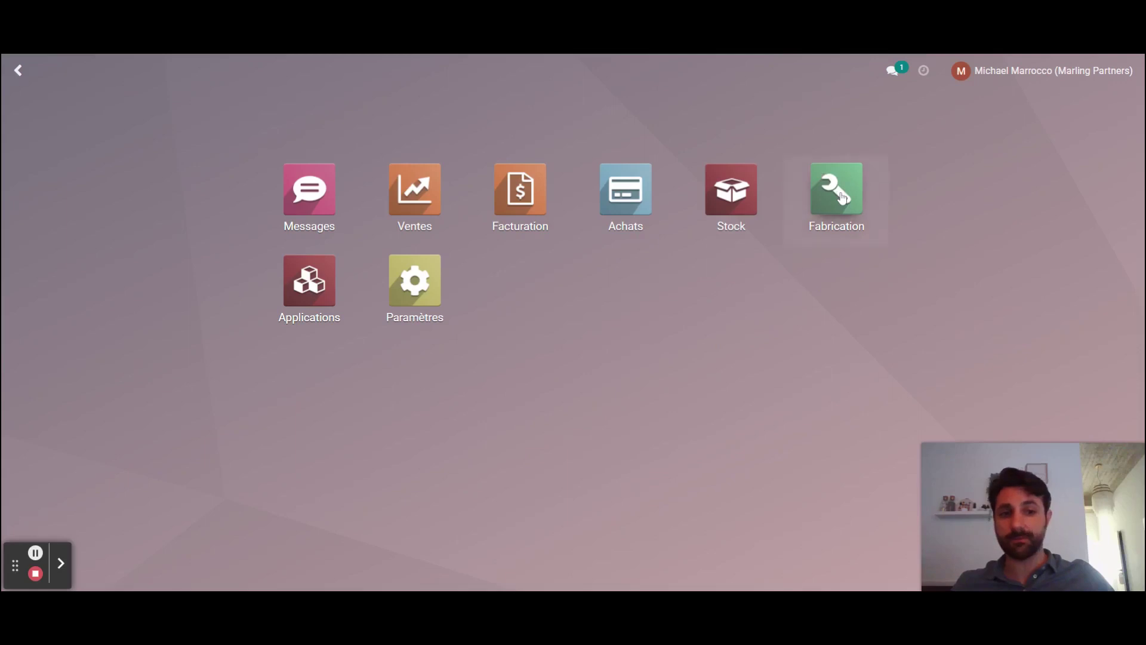
pyautogui.click(296, 72)
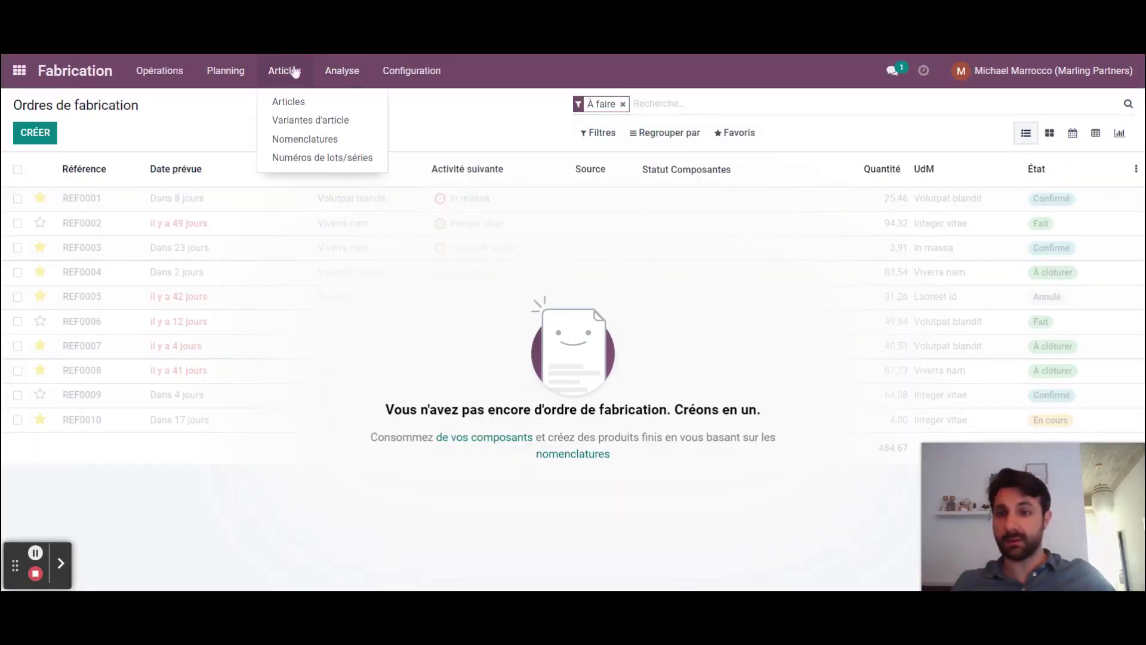
pyautogui.click(309, 148)
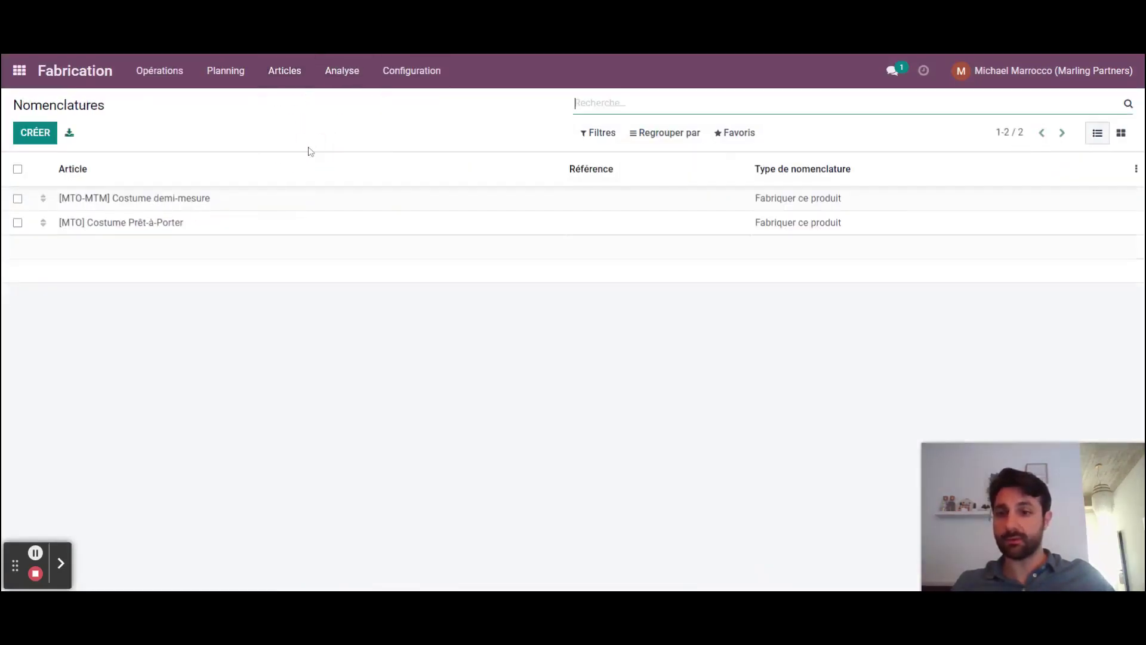
pyautogui.click(123, 199)
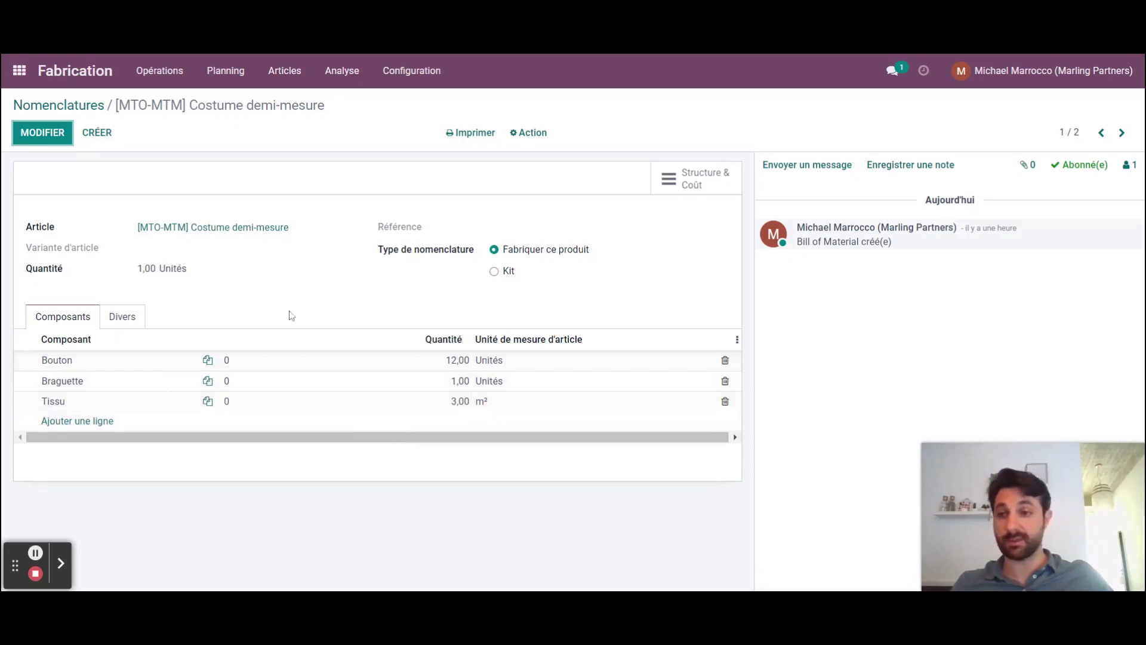
pyautogui.click(1122, 132)
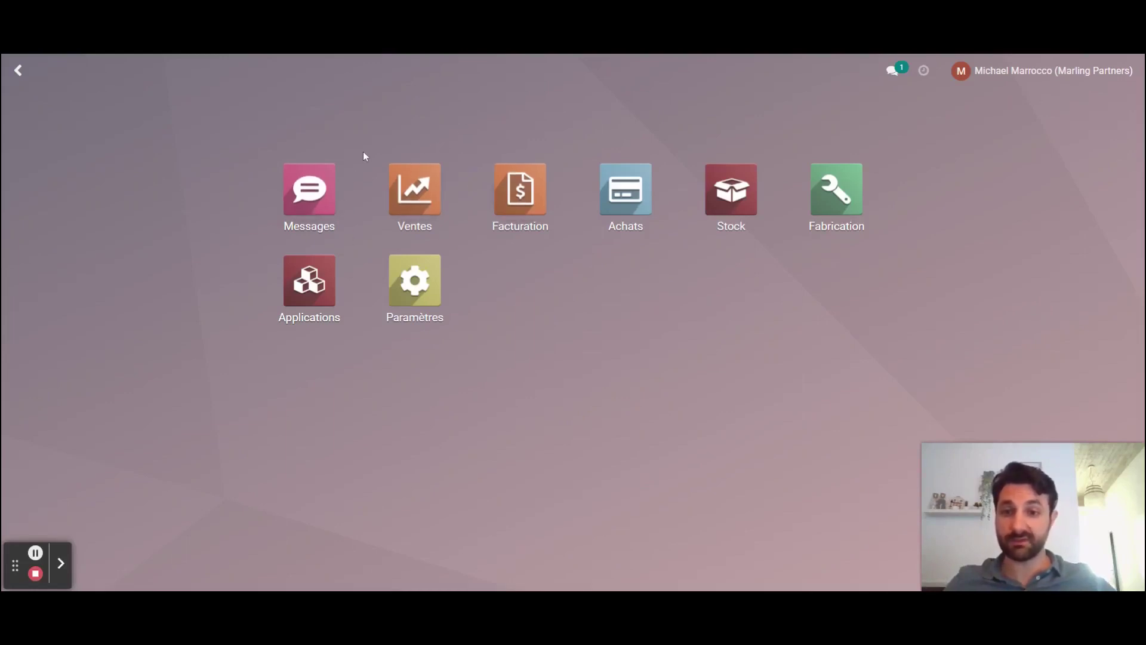
# Step: Create a new quotation in Ventes and fill in the customer's name
pyautogui.click(408, 215)
pyautogui.click(34, 132)
pyautogui.write('ja')
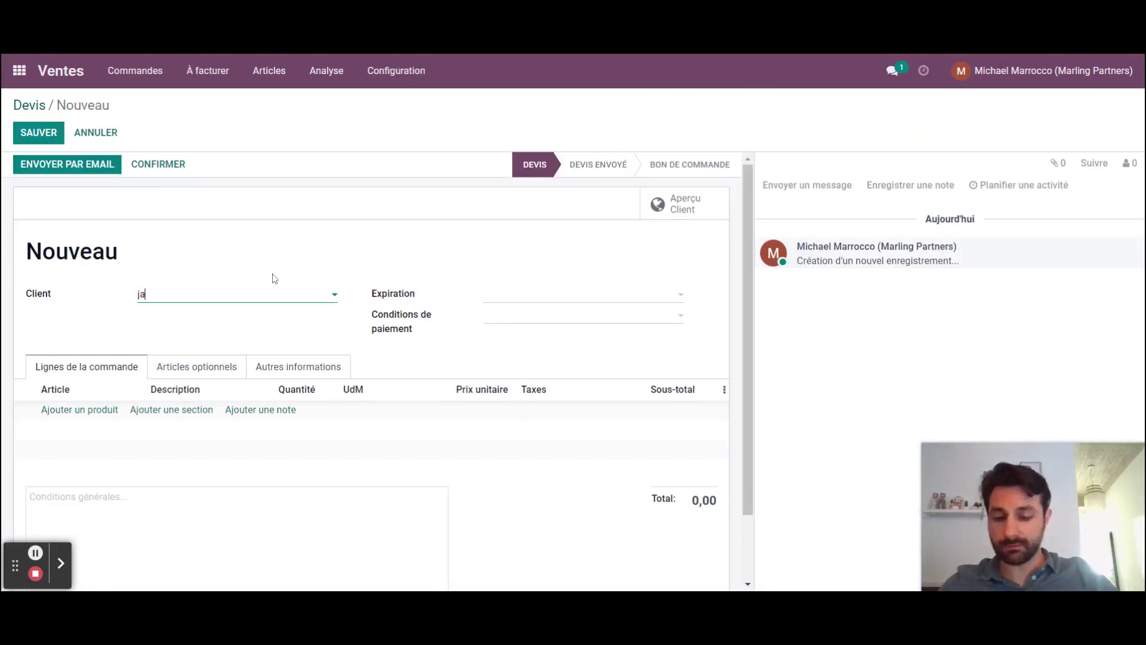
pyautogui.press('Return')
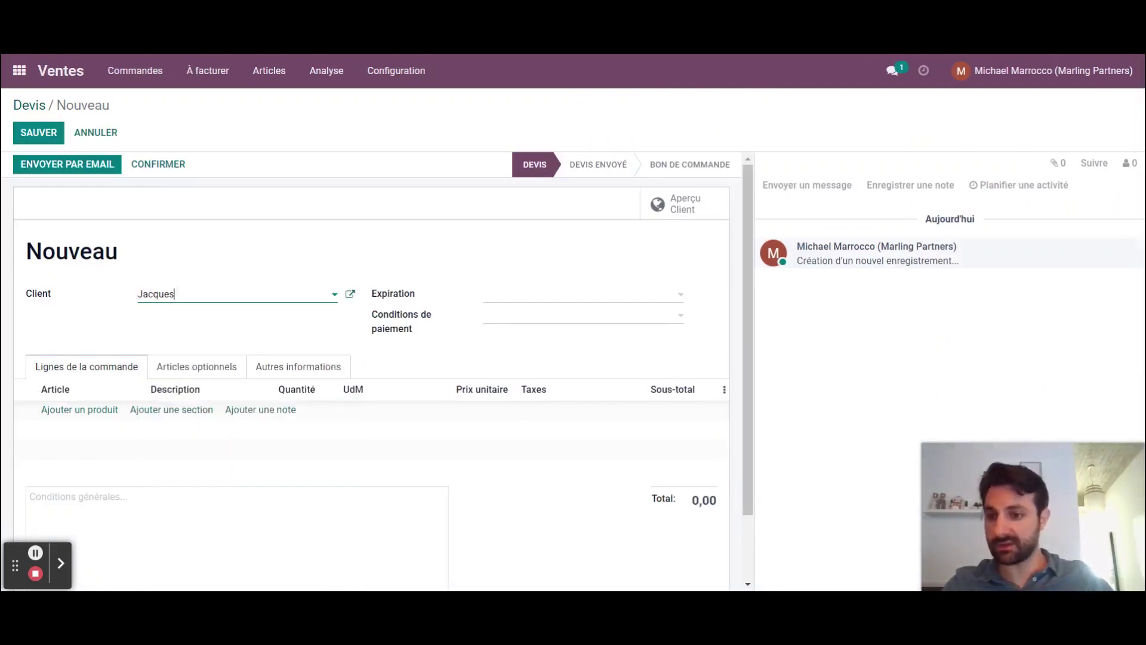
# Step: Add one [MTO] Costume Prêt-à-Porter in size 50 to the quotation and confirm the order
pyautogui.click(77, 410)
pyautogui.write('pr')
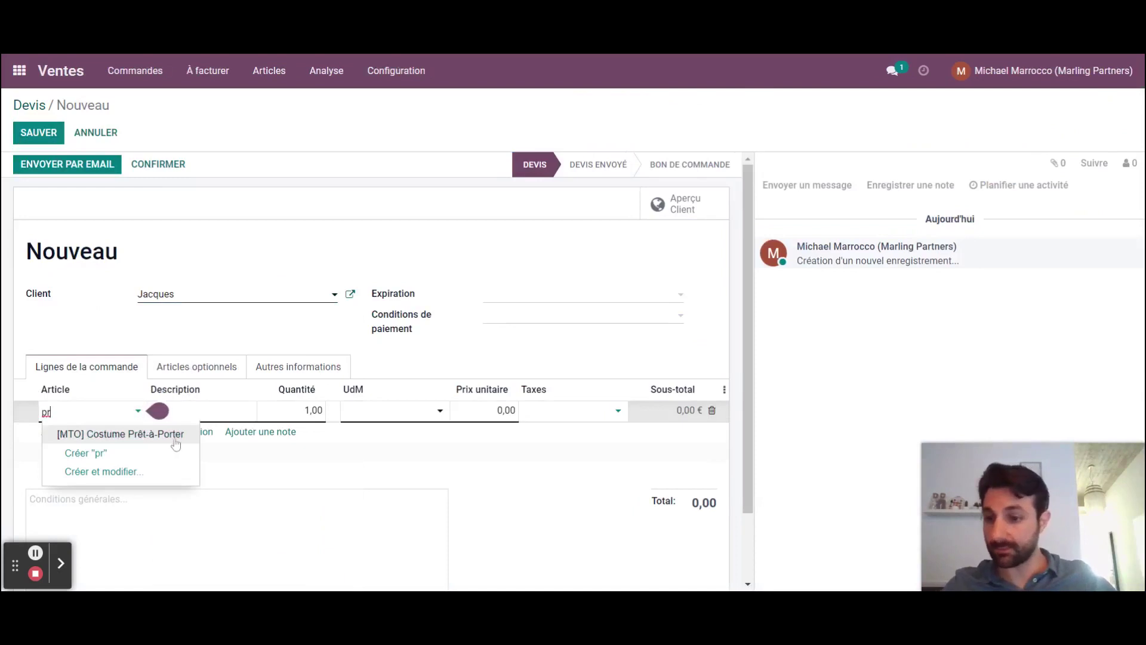
pyautogui.click(182, 435)
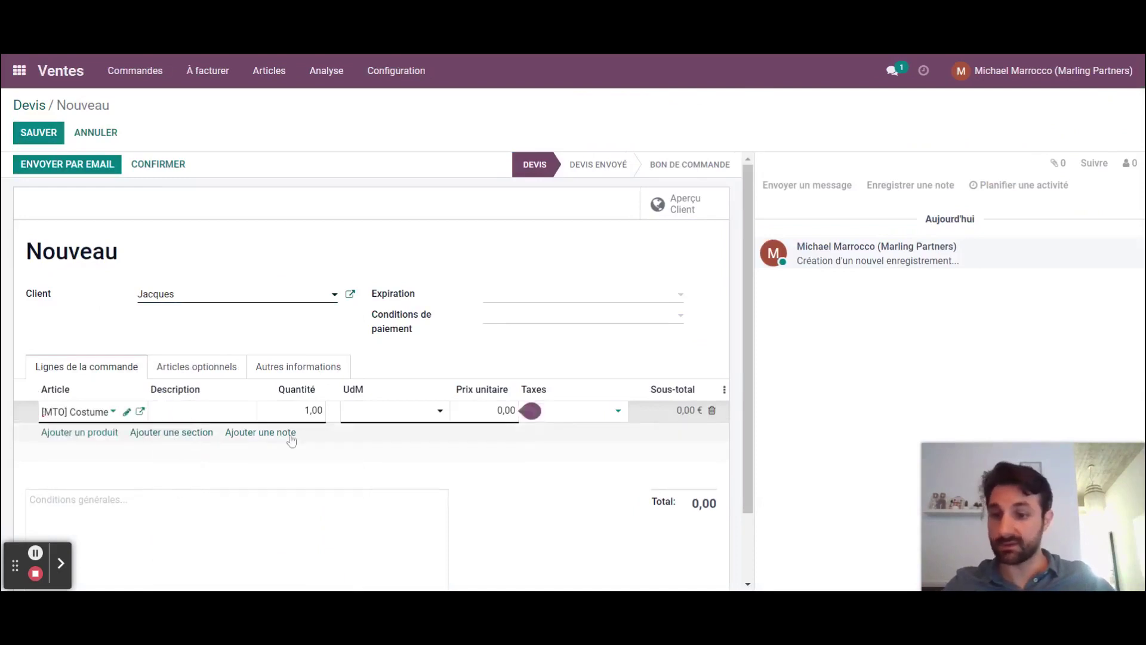
pyautogui.click(400, 194)
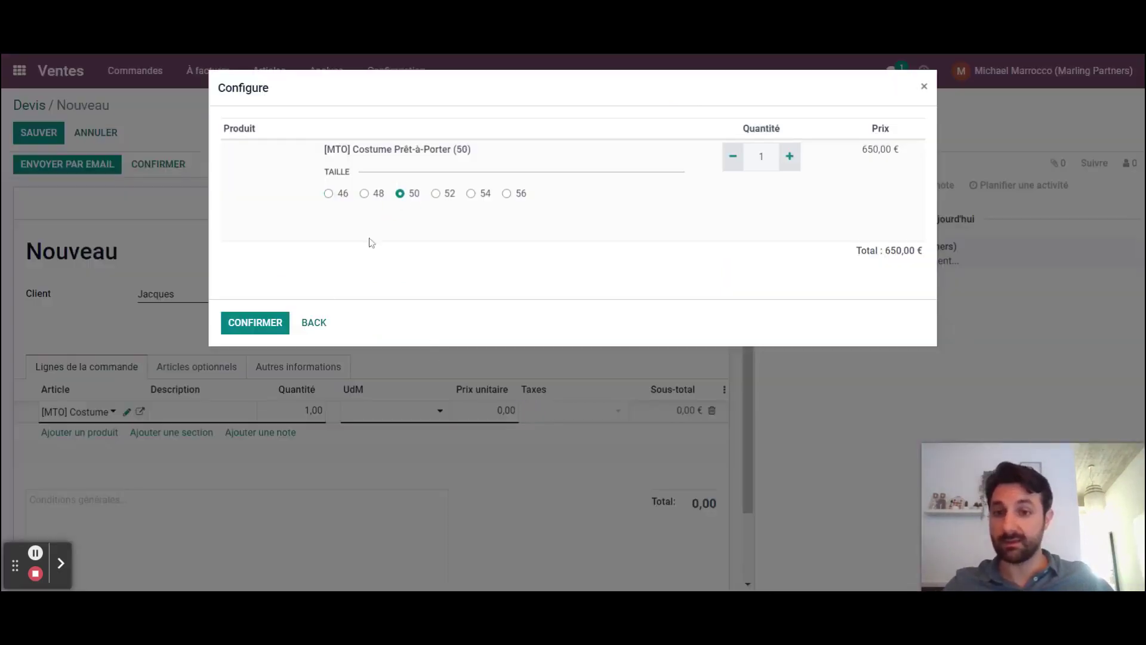
pyautogui.click(260, 326)
pyautogui.click(146, 170)
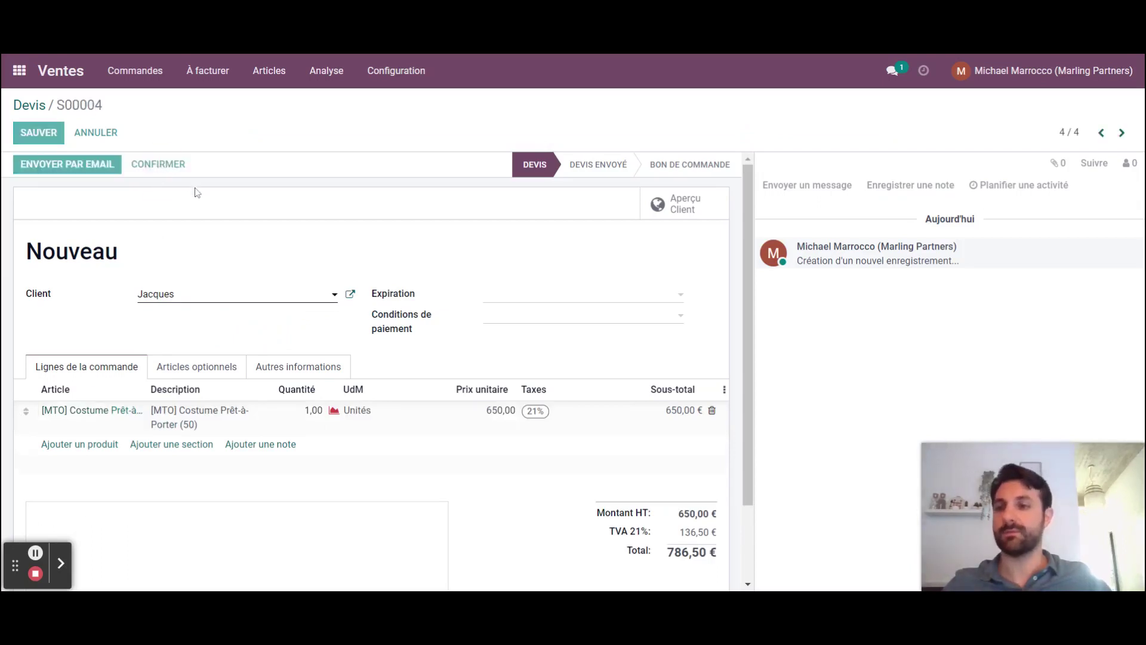
# Step: Open the replenishment report in Stock and place a one-time order for [MTO] Costume Prêt-à-Porter (50)
pyautogui.click(22, 74)
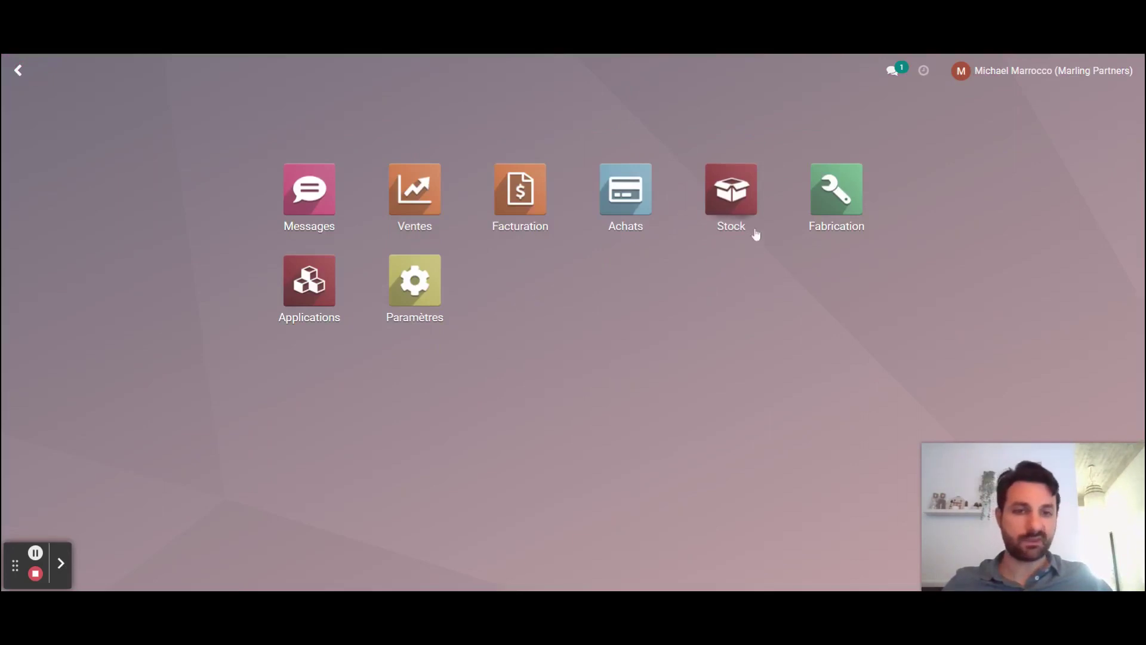
pyautogui.click(726, 196)
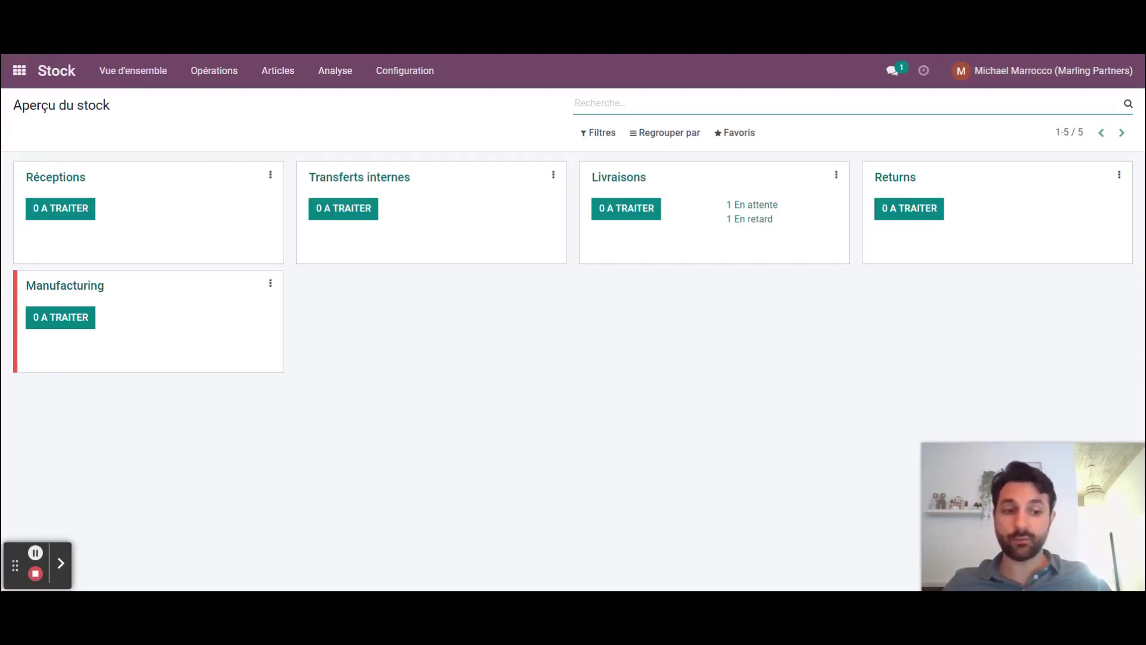
pyautogui.click(206, 74)
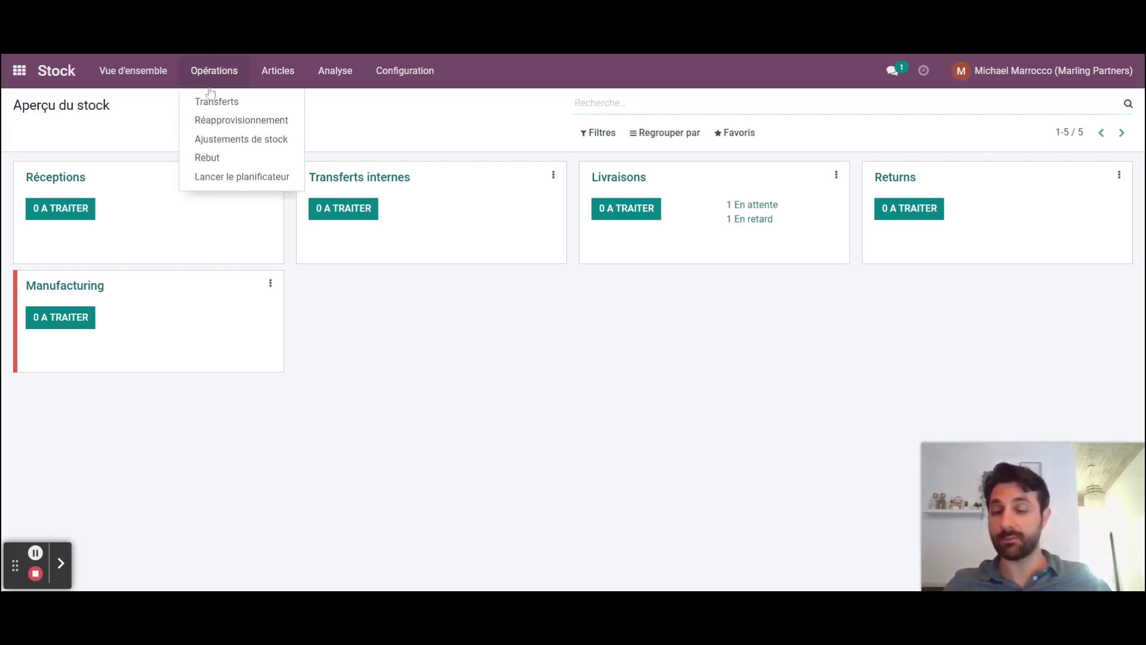
pyautogui.click(227, 122)
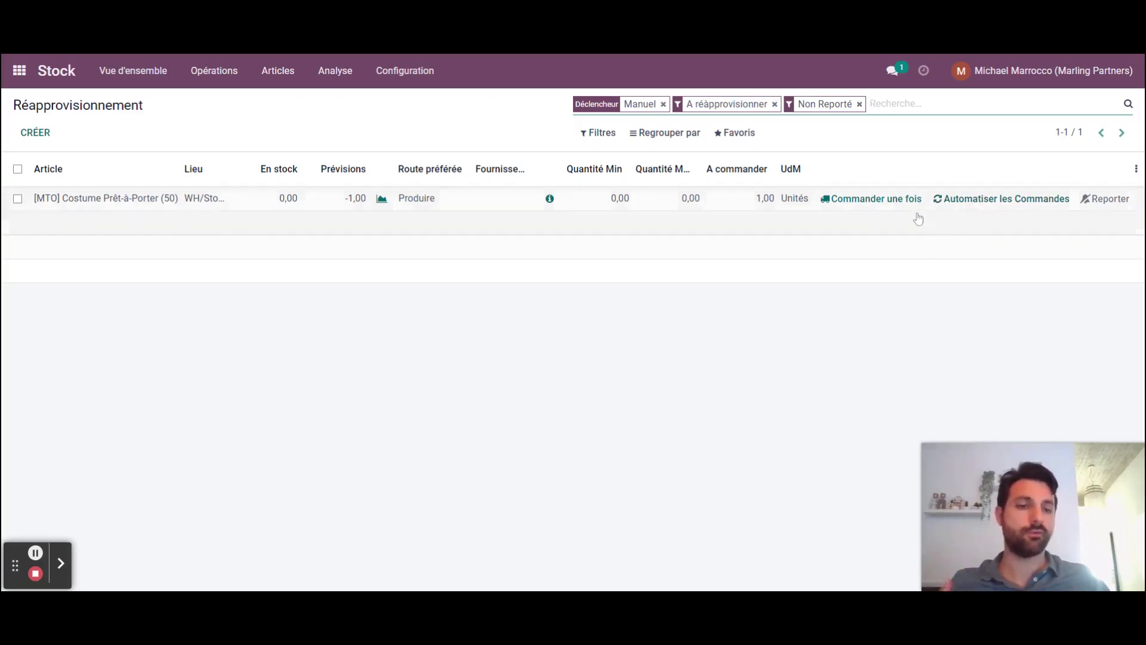
pyautogui.click(866, 203)
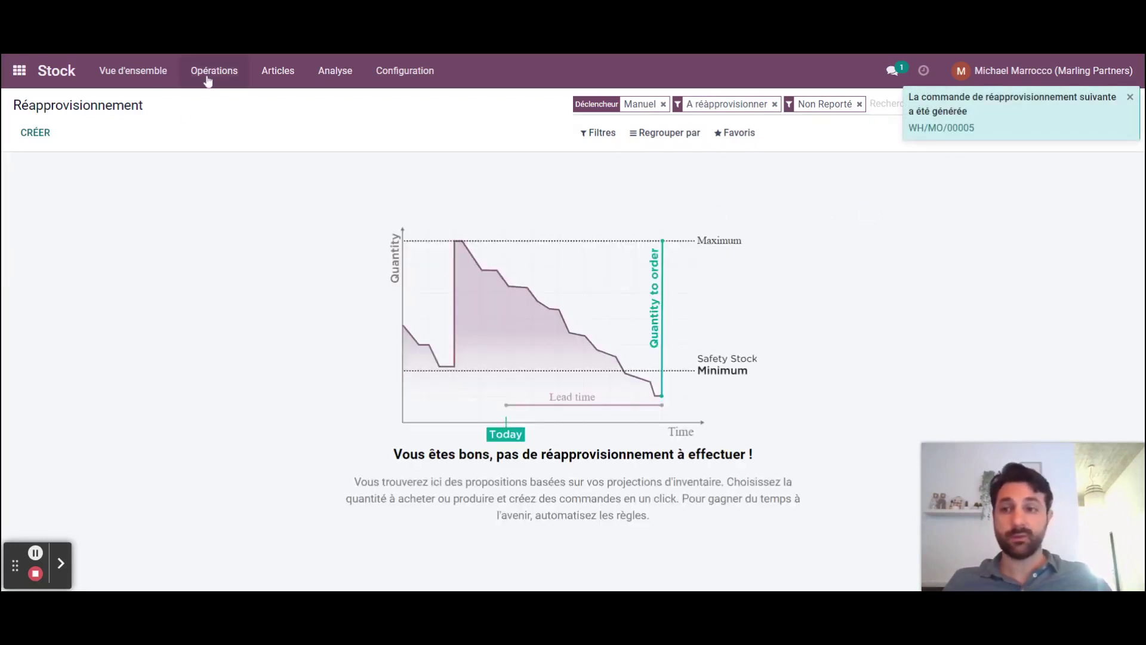
# Step: Open the manufacturing order to process for [MTO] Costume Prêt-à-Porter (50) from the stock overview and examine its components' availability
pyautogui.click(54, 73)
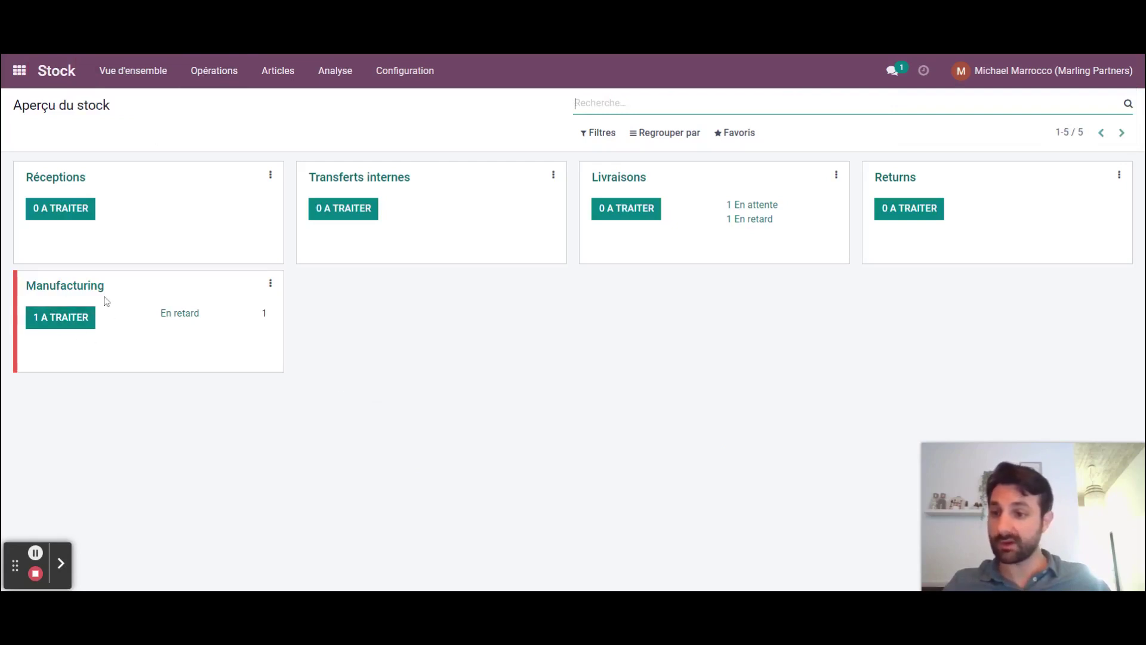
pyautogui.click(58, 326)
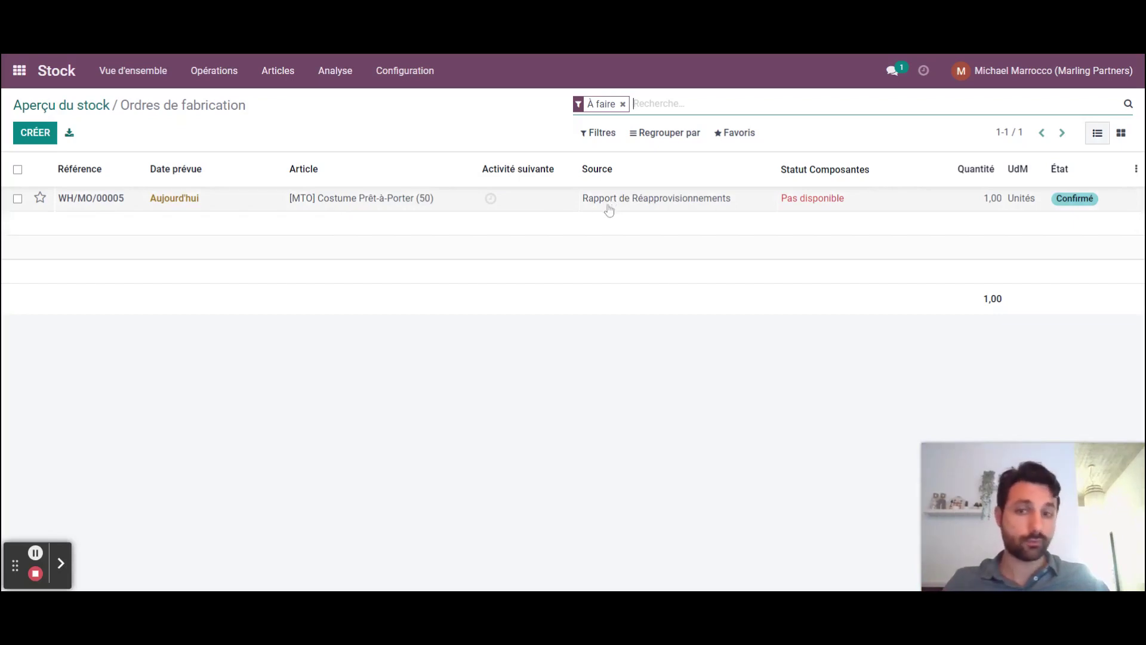
pyautogui.click(320, 199)
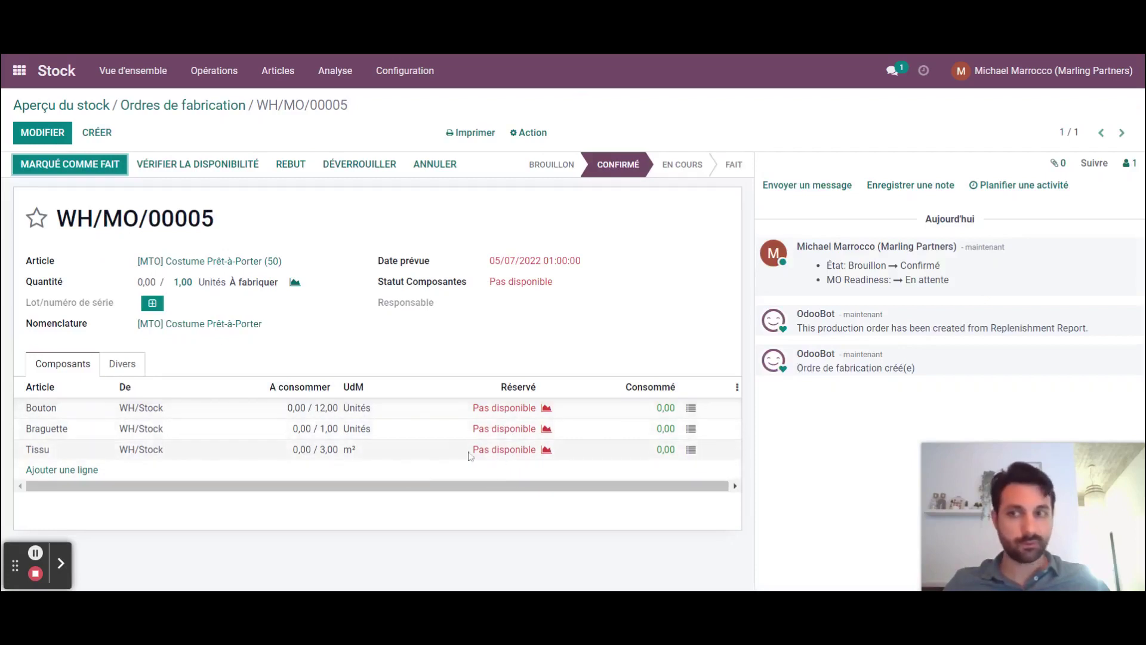
# Step: Place one-time replenishment orders for the three components Bouton, Braguette and Tissu
pyautogui.click(197, 71)
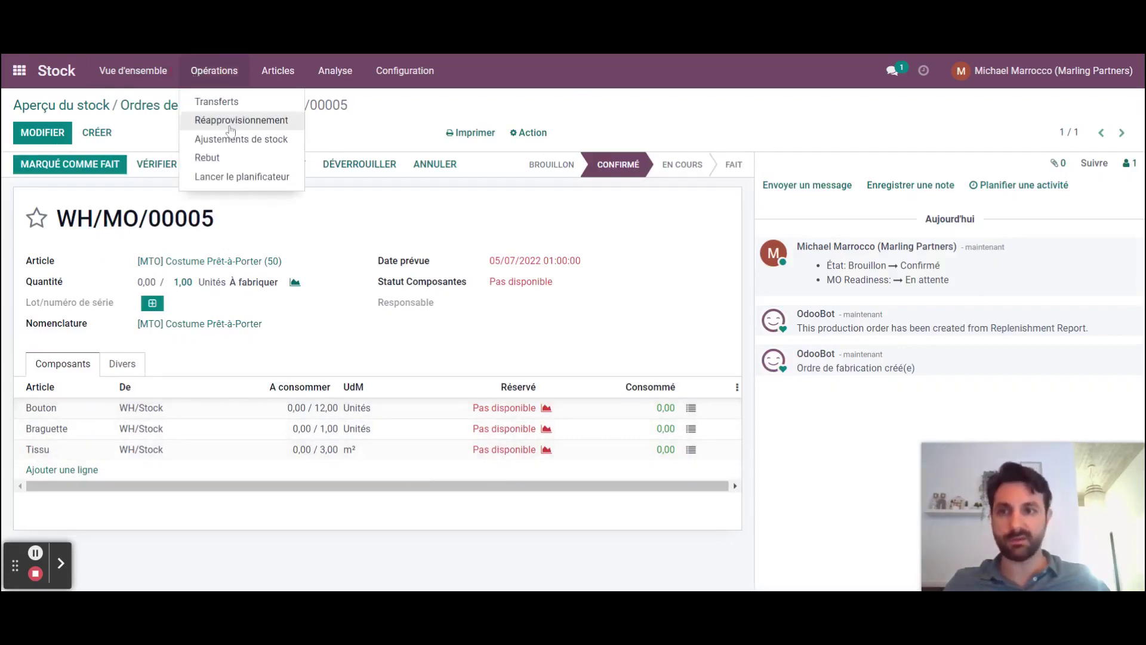
pyautogui.click(249, 127)
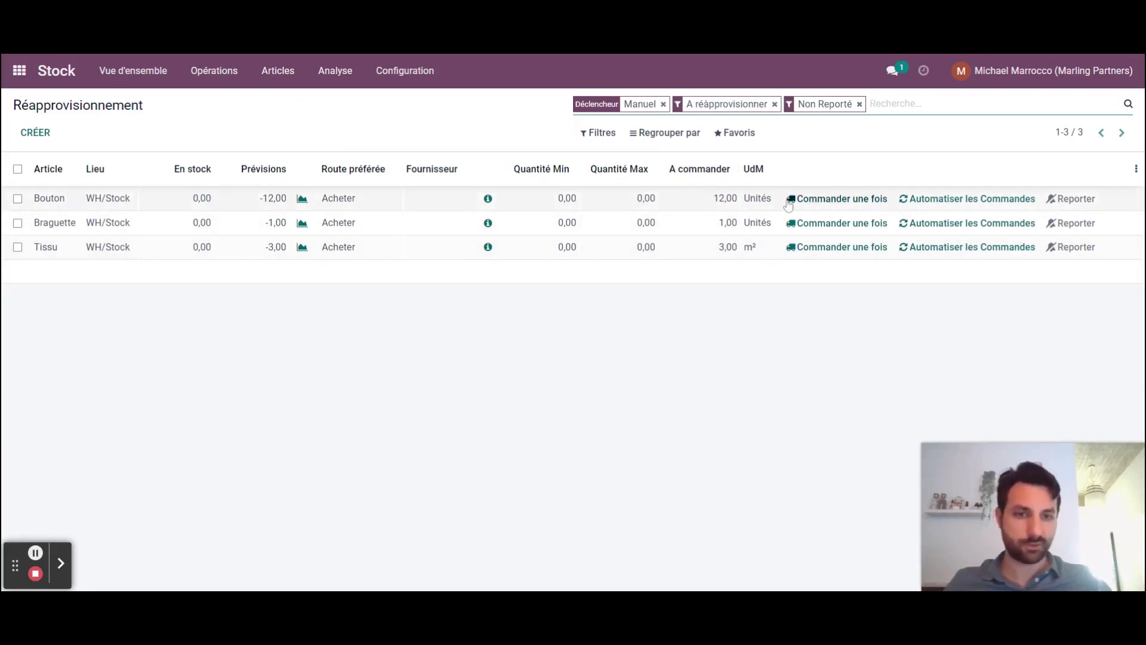
pyautogui.click(825, 205)
pyautogui.click(816, 205)
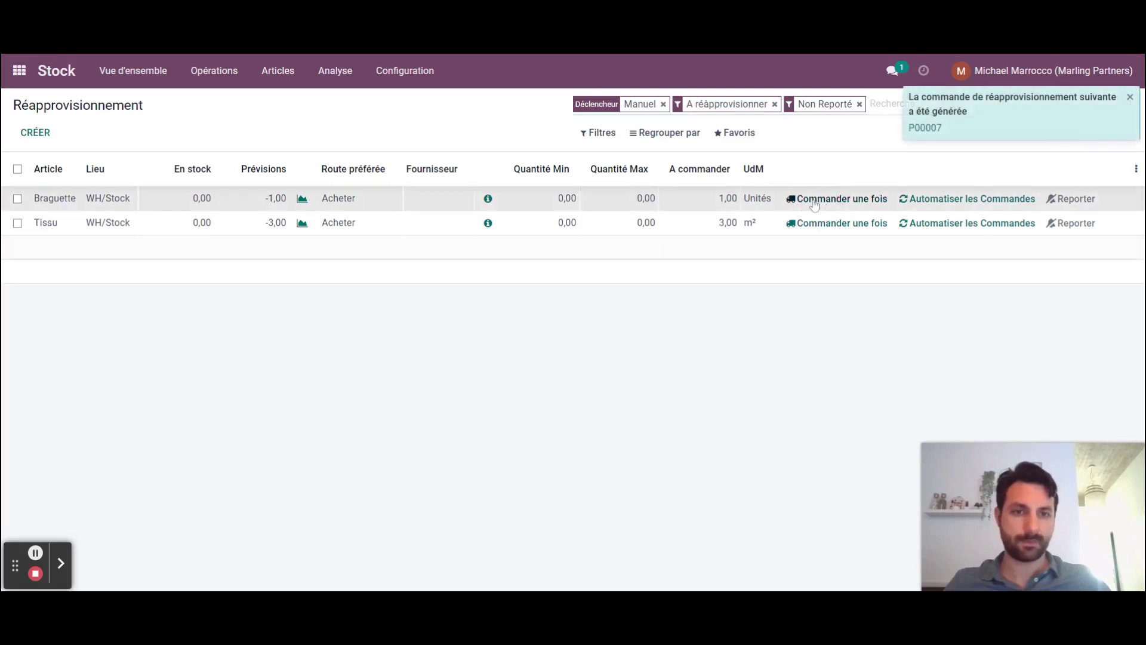
pyautogui.click(816, 203)
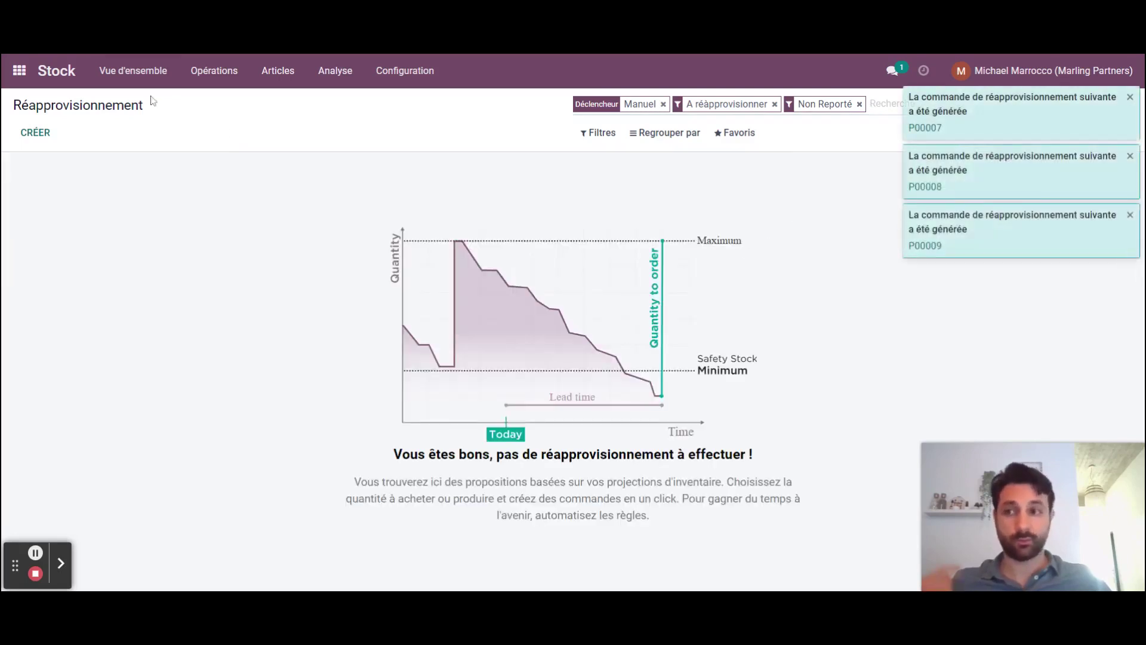
# Step: Confirm the three open requests for quotation in Achats for Loro Piano, Zip&co and BoutonsMagiques
pyautogui.click(21, 77)
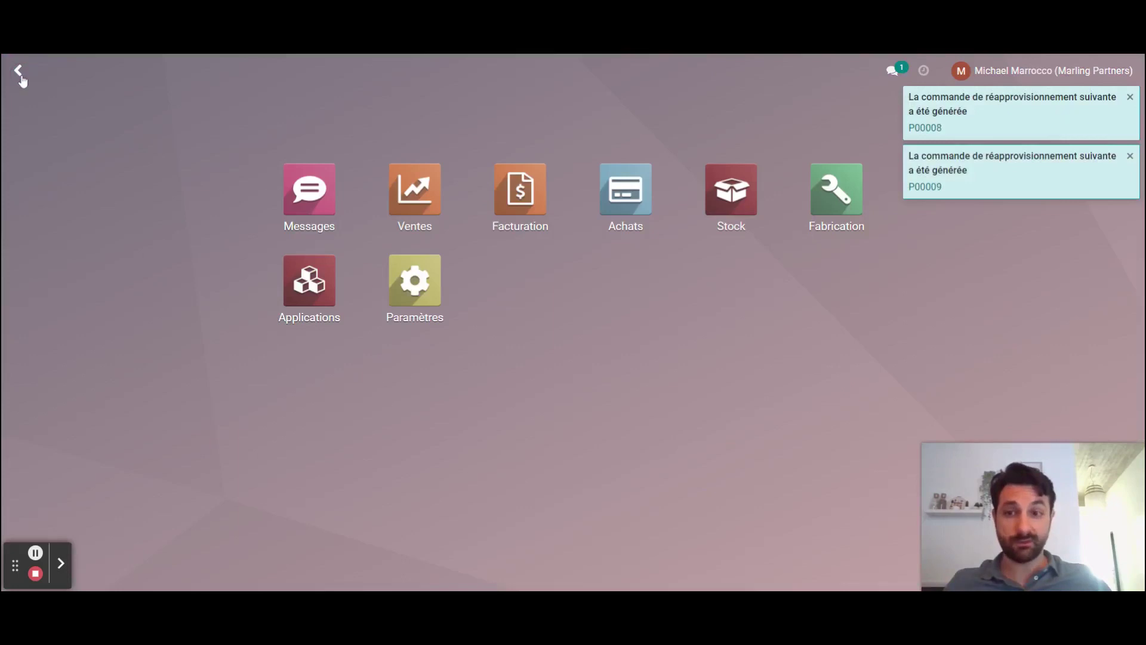
pyautogui.click(631, 211)
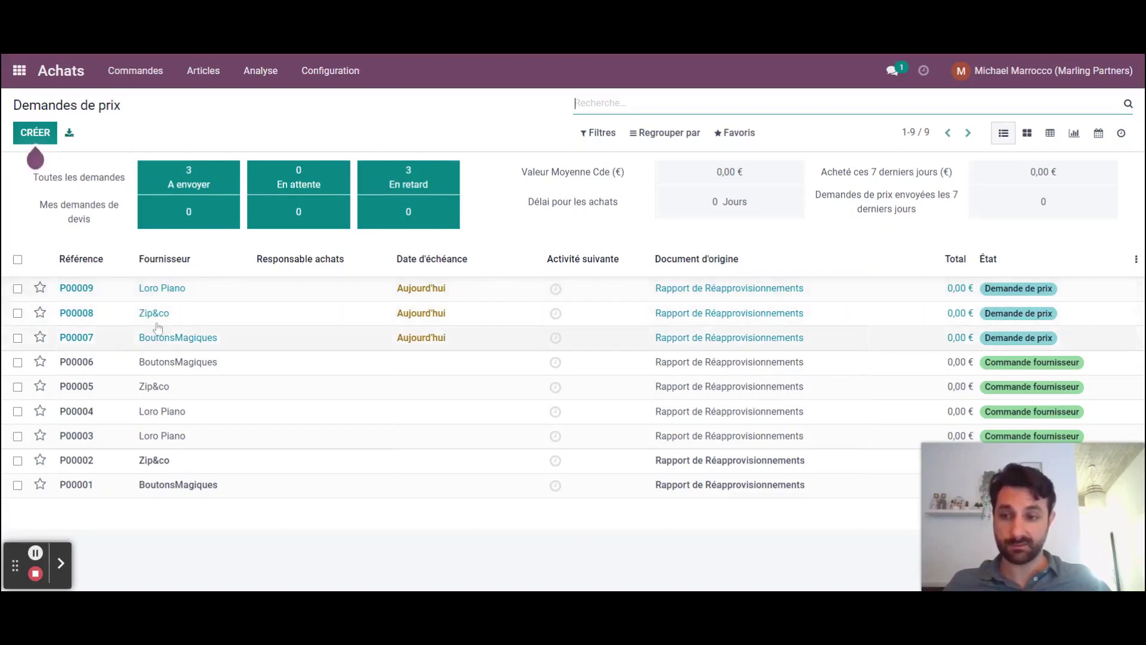
pyautogui.click(171, 292)
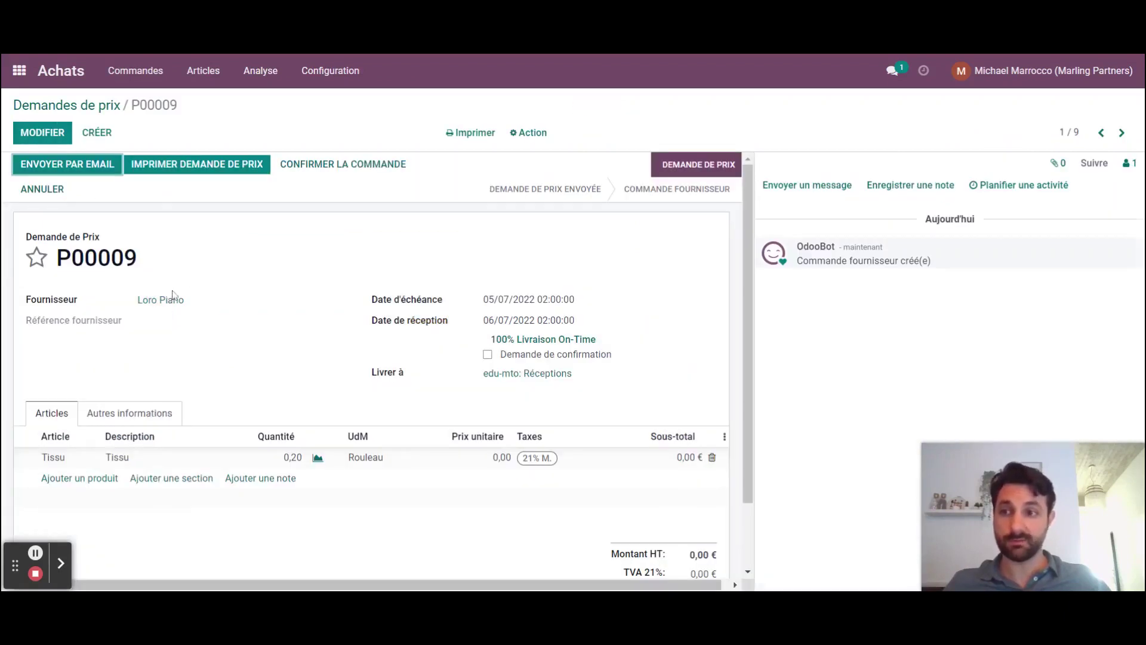
pyautogui.click(370, 163)
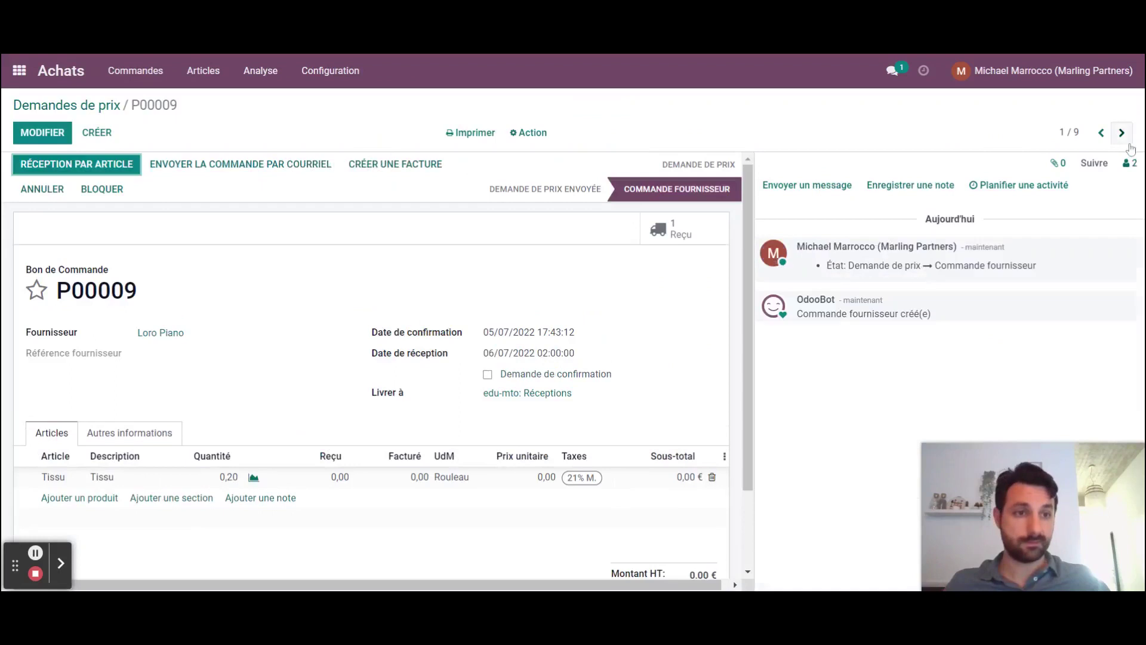
pyautogui.click(375, 165)
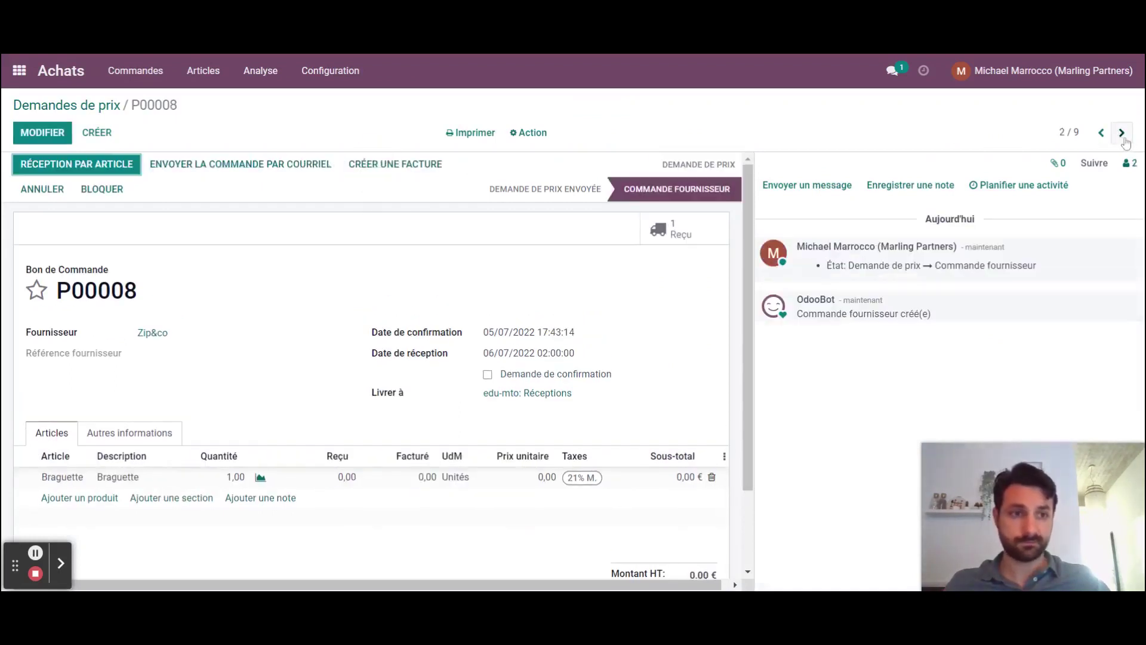
pyautogui.click(1121, 133)
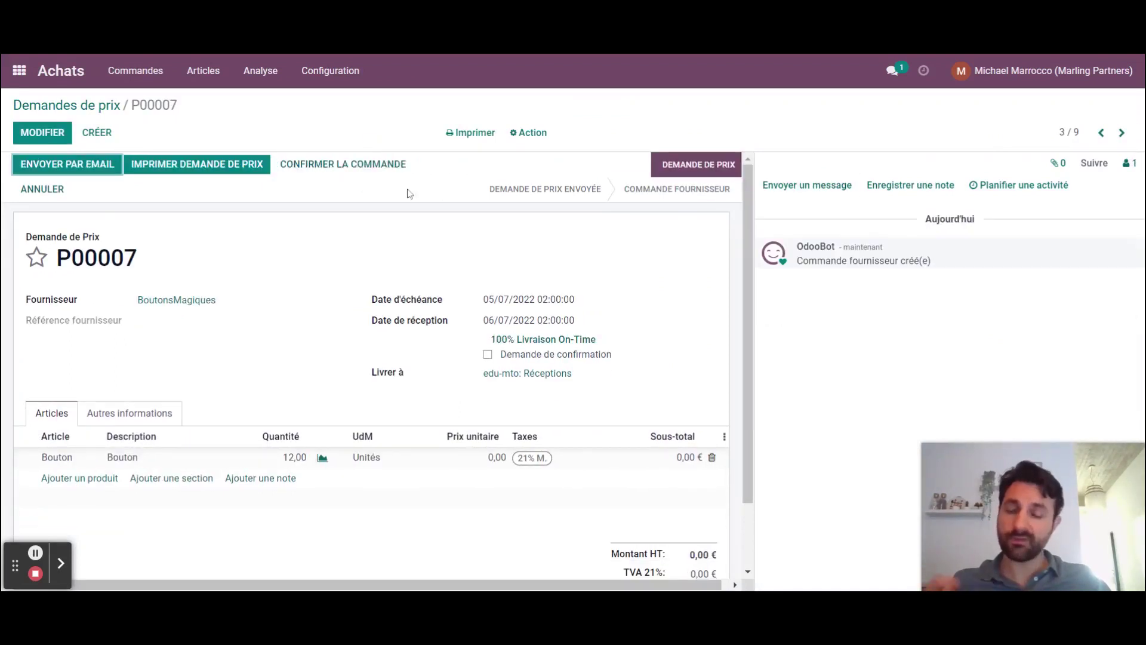
pyautogui.click(333, 173)
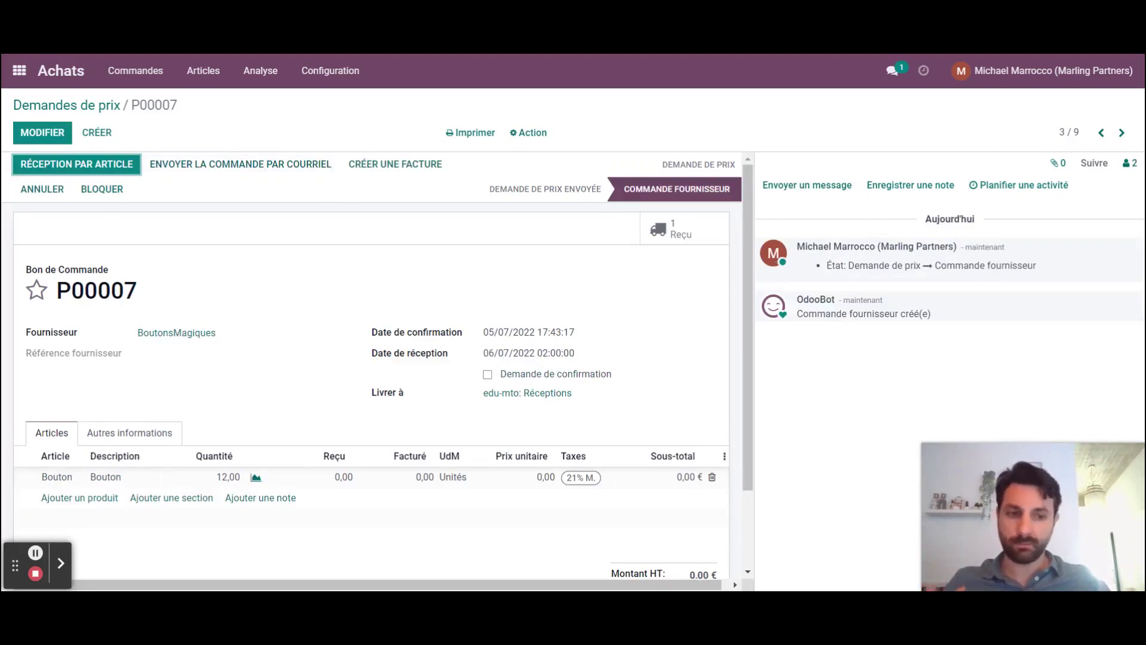
# Step: Open the receipts to process in Stock and star the Zip&co receipt
pyautogui.click(21, 73)
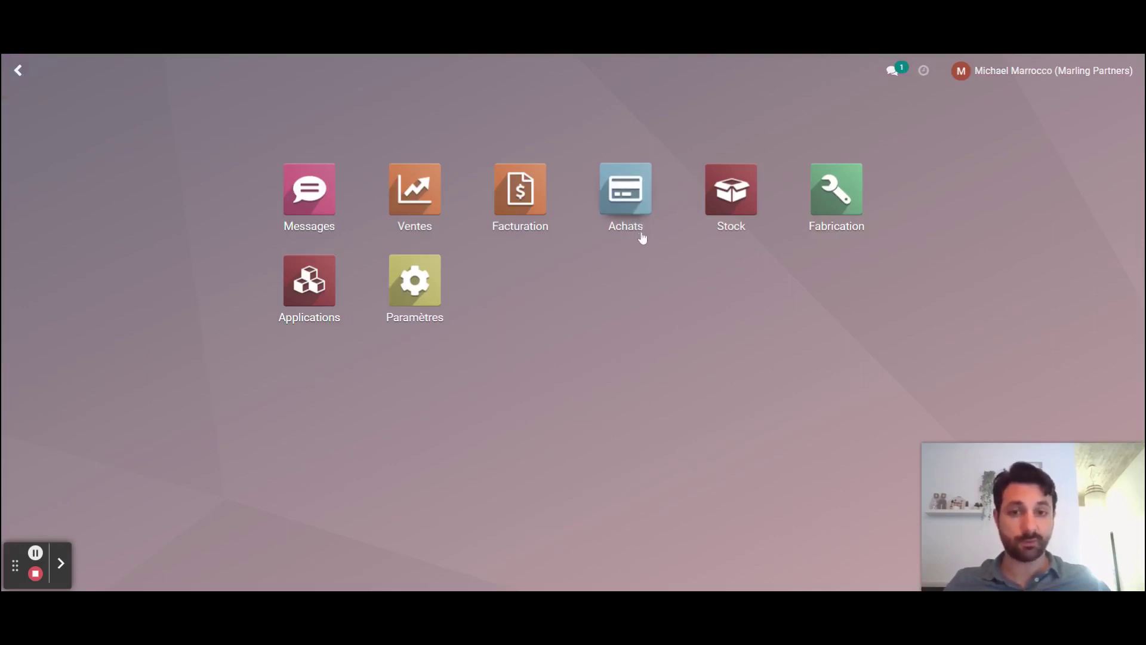
pyautogui.click(724, 196)
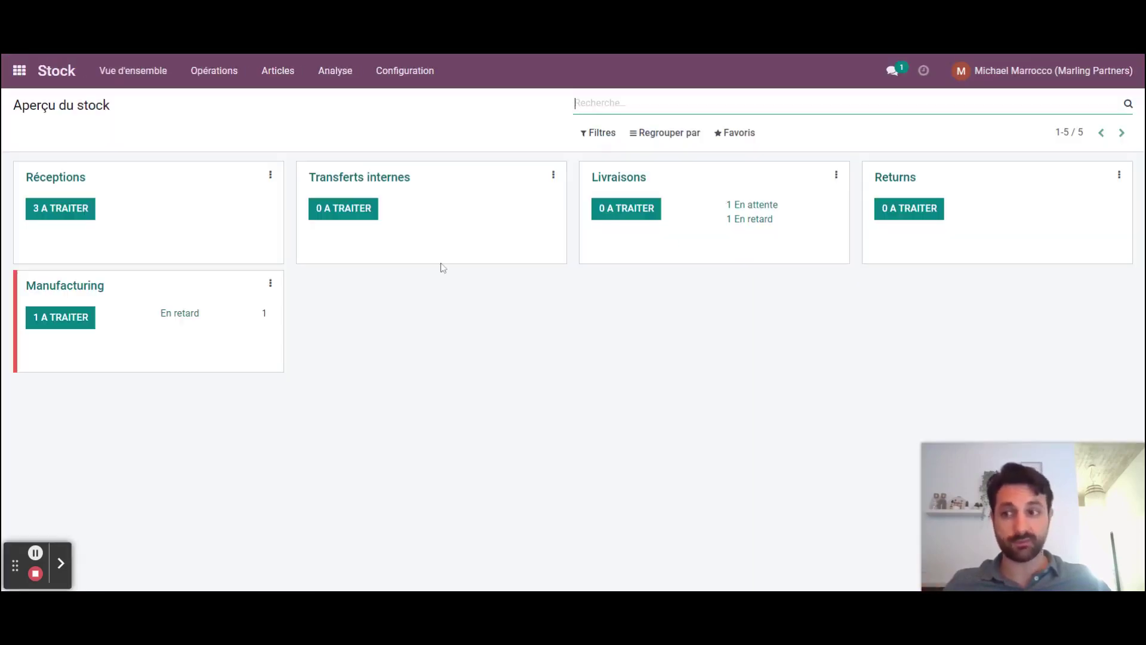
pyautogui.click(36, 215)
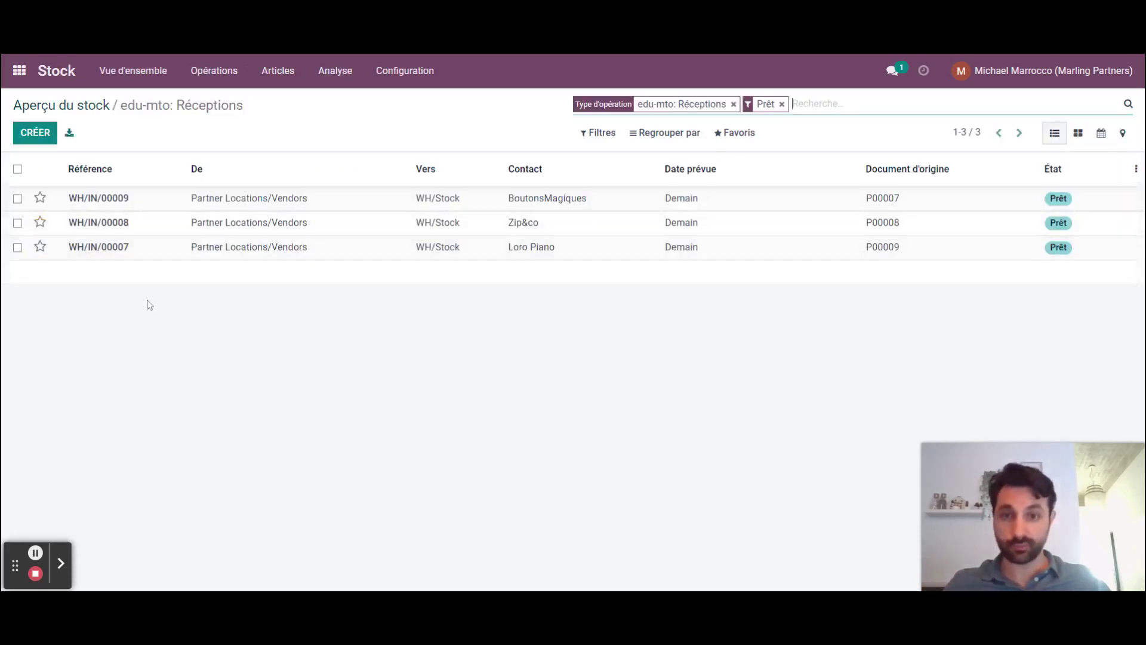
pyautogui.click(40, 222)
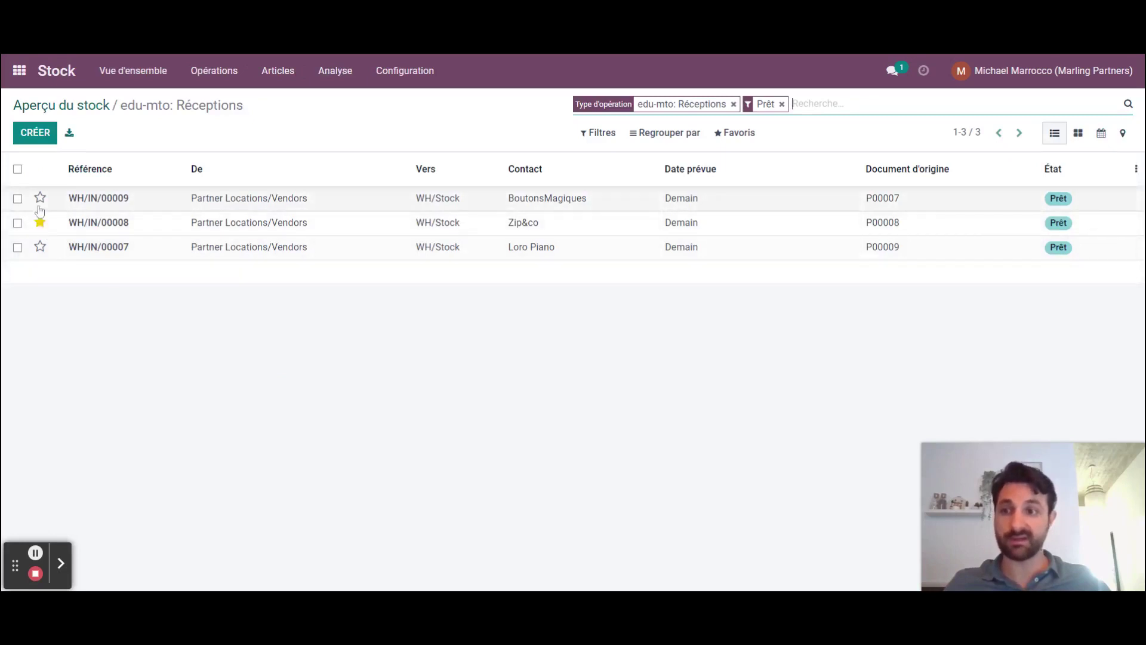
# Step: Validate all three pending receipts together, applying the immediate transfer of their full quantities
pyautogui.click(18, 170)
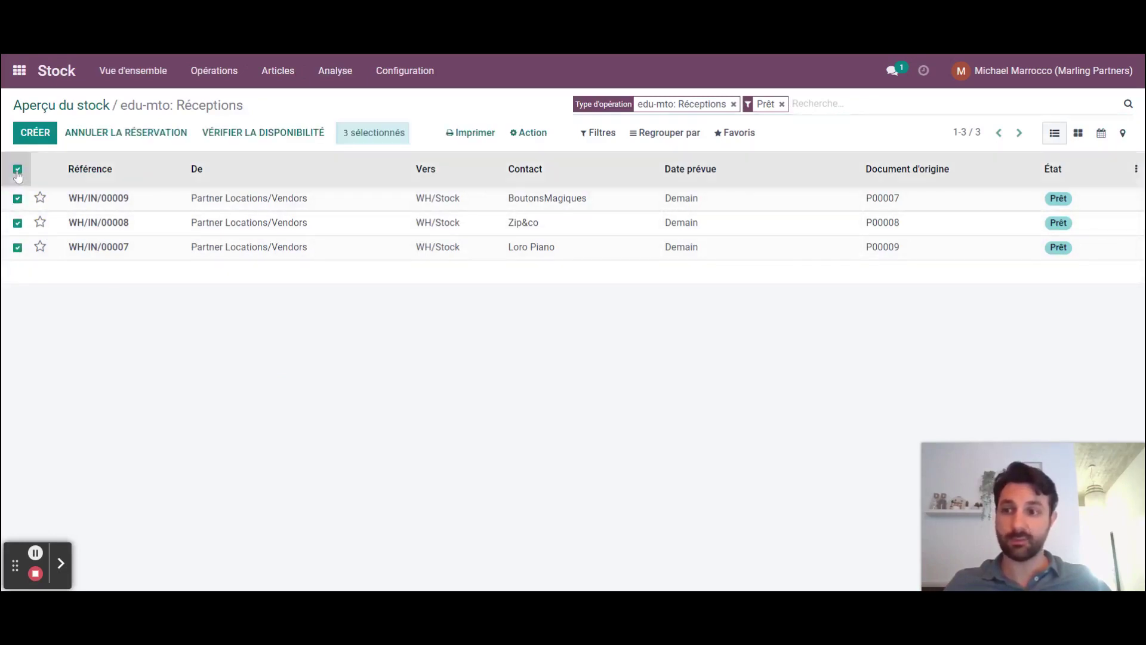
pyautogui.click(546, 135)
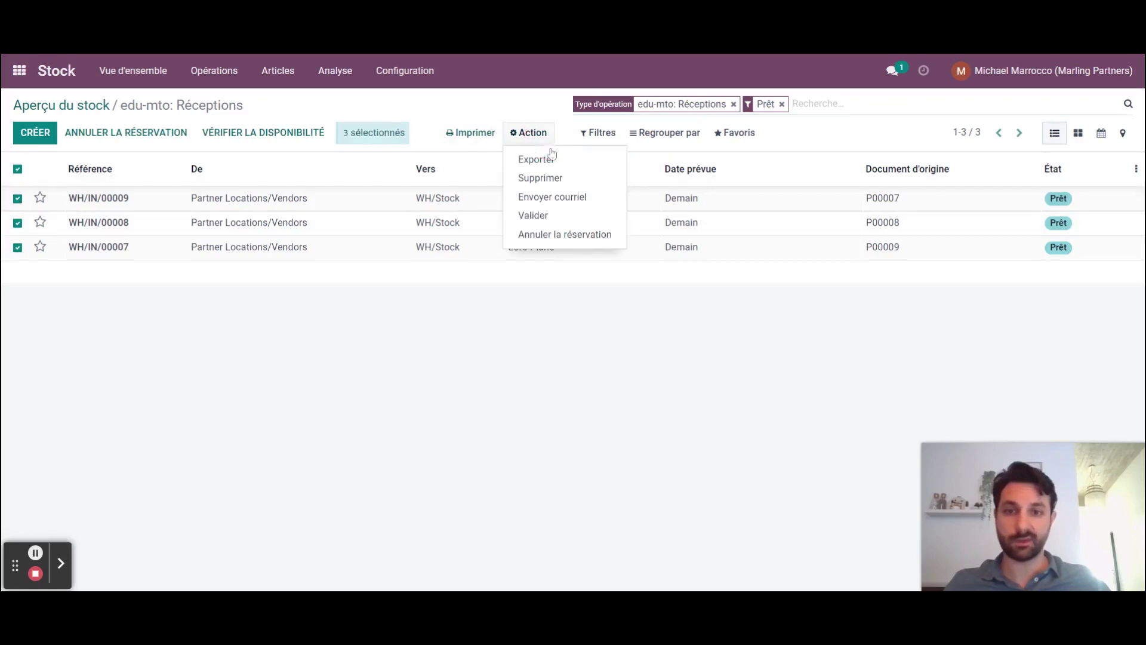
pyautogui.click(559, 216)
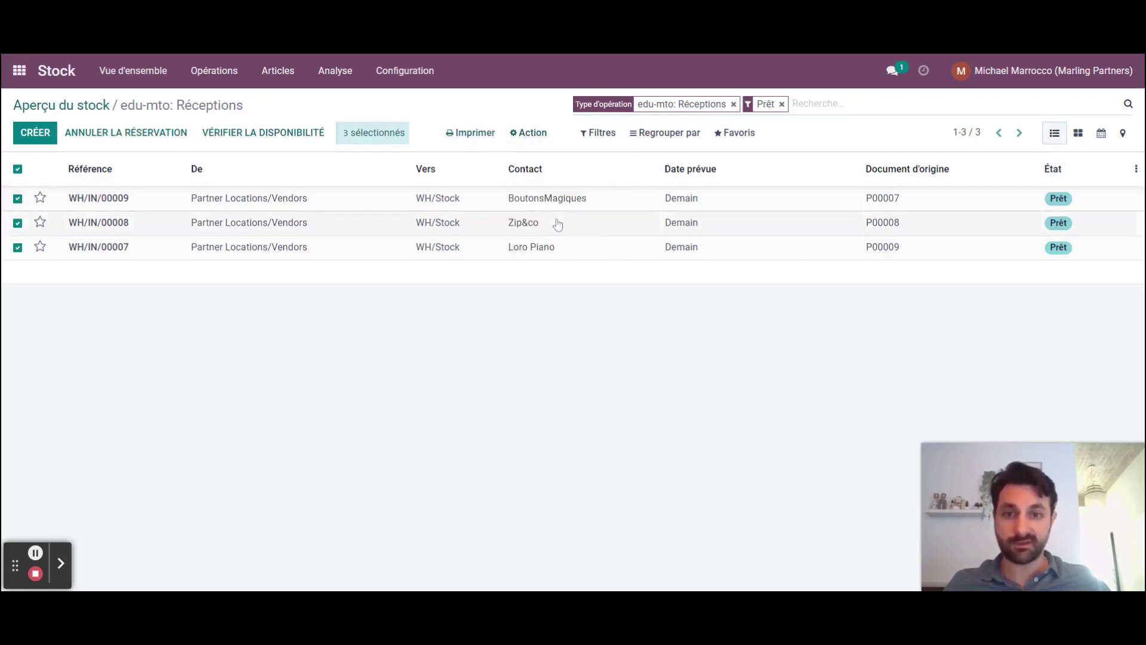
pyautogui.click(266, 320)
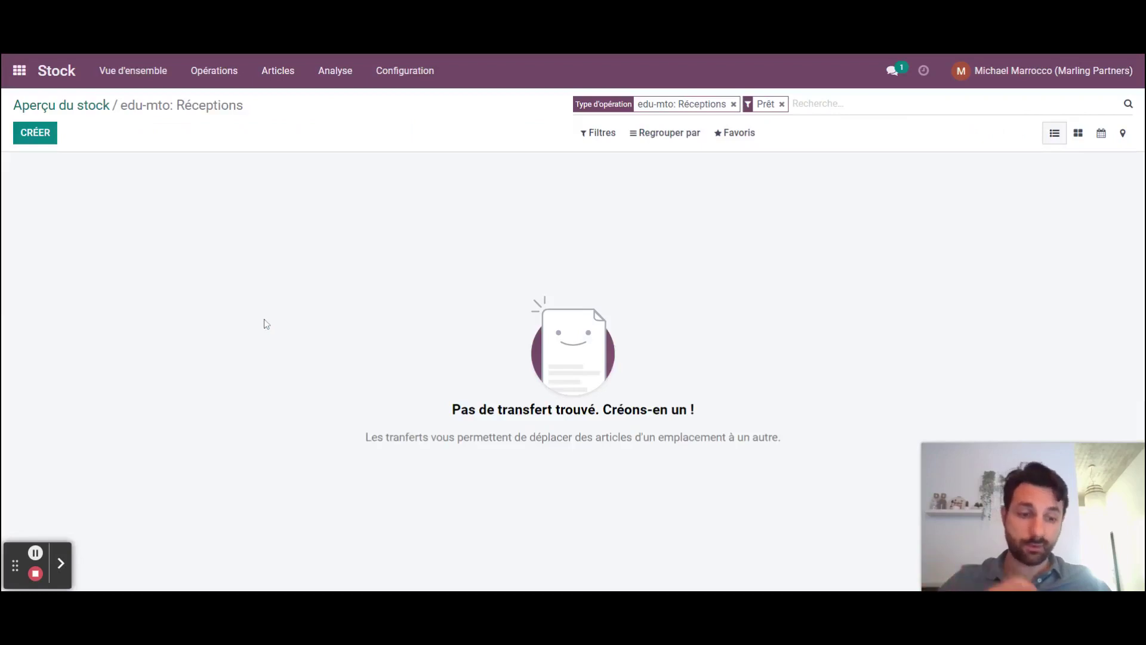
# Step: Open the pending manufacturing order for [MTO] Costume Prêt-à-Porter (50), generate its serial number and mark the order as done
pyautogui.click(61, 102)
pyautogui.click(54, 320)
pyautogui.click(329, 200)
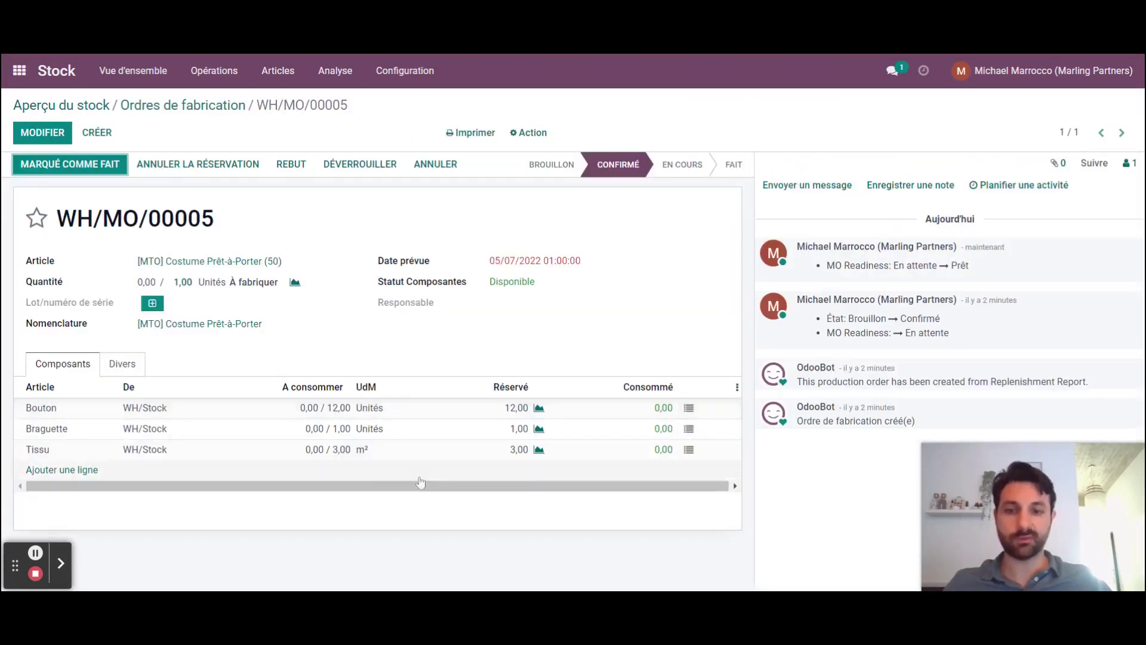
pyautogui.click(154, 308)
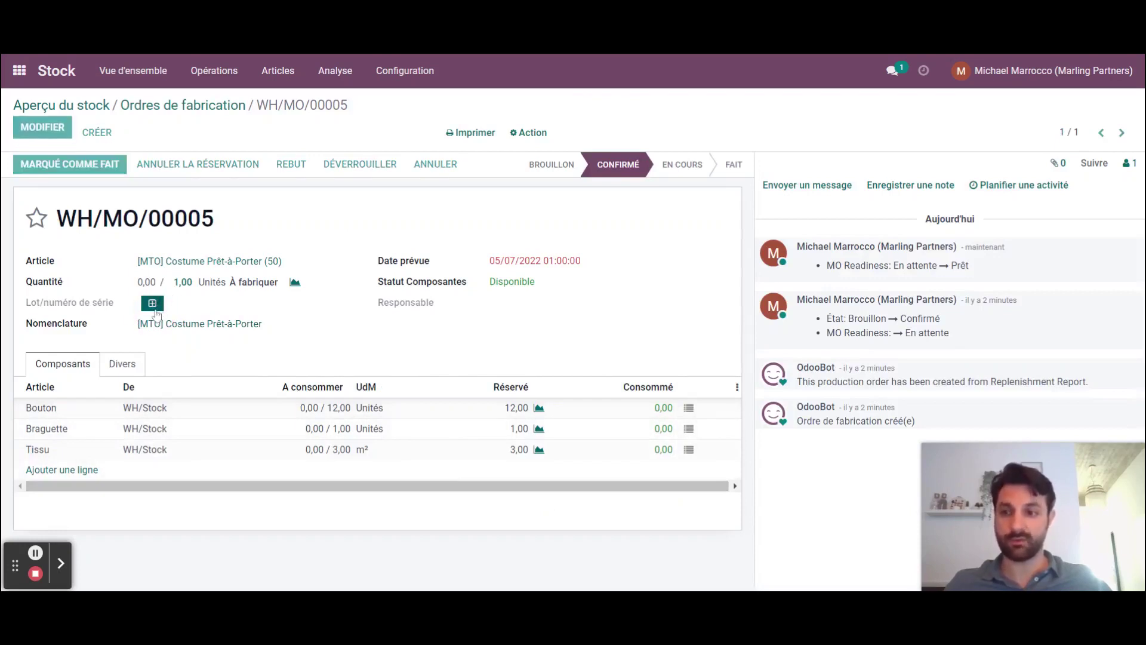
pyautogui.click(69, 170)
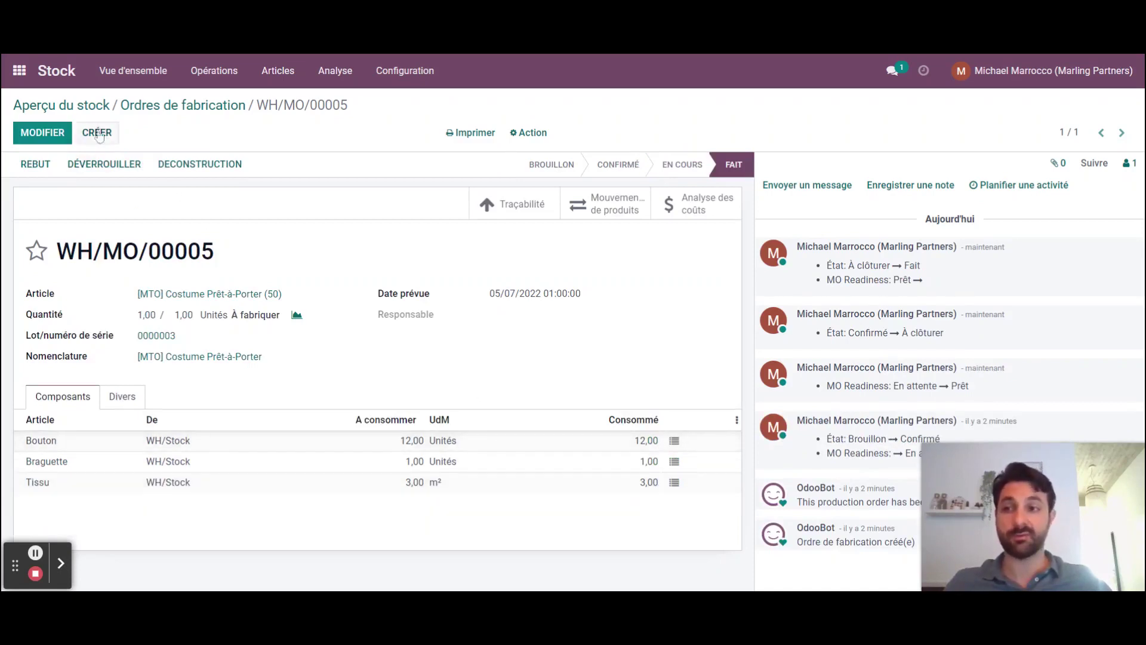
# Step: Open the ready delivery of the [MTO] Costume Prêt-à-Porter (50) from the stock overview and validate it with an immediate transfer
pyautogui.click(74, 107)
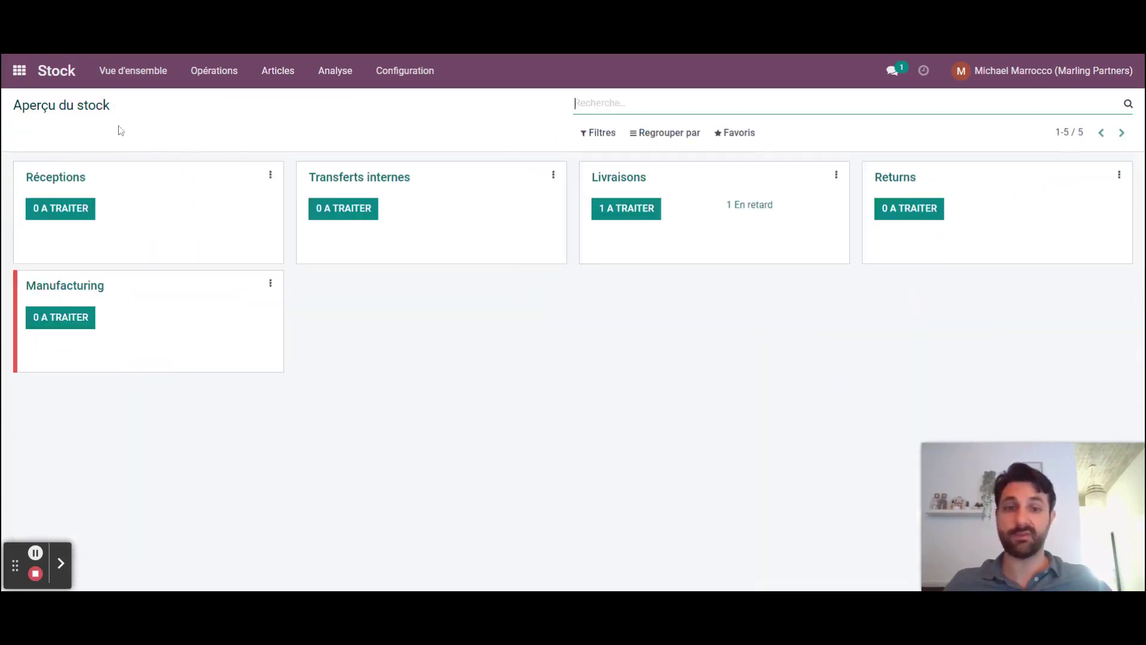
pyautogui.click(637, 212)
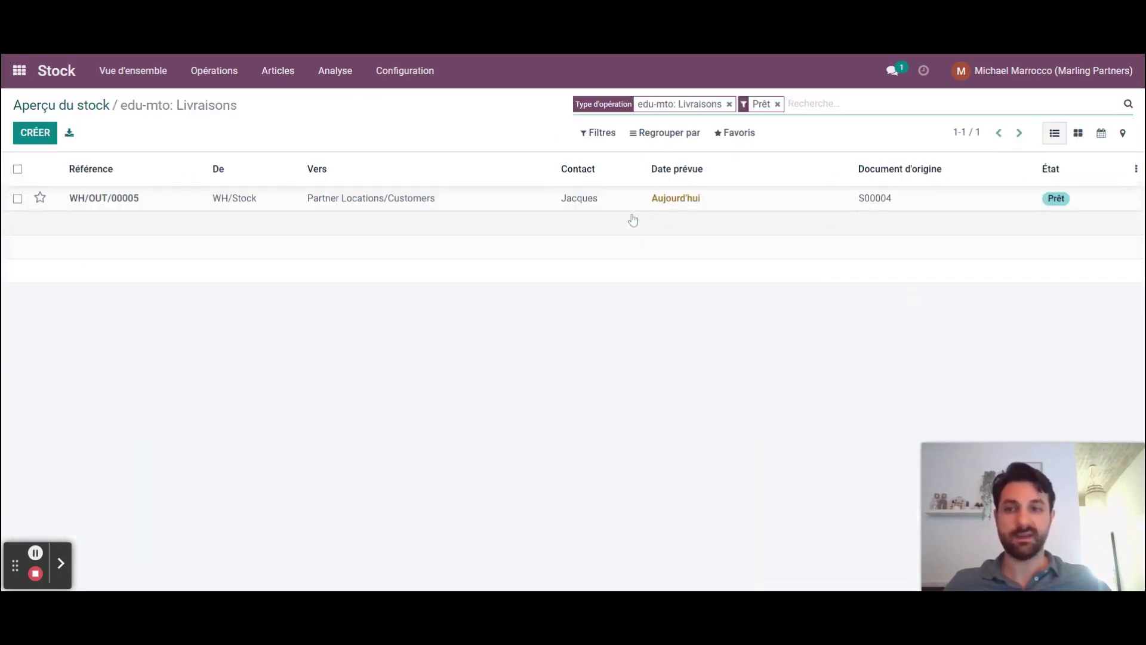
pyautogui.click(103, 200)
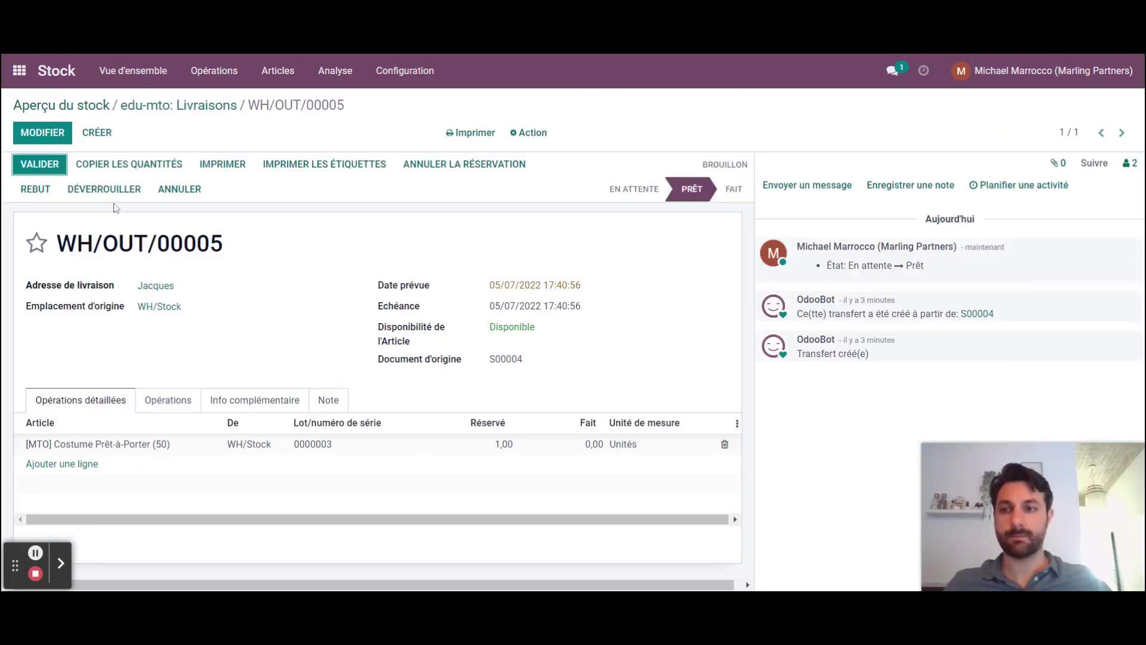
pyautogui.click(53, 170)
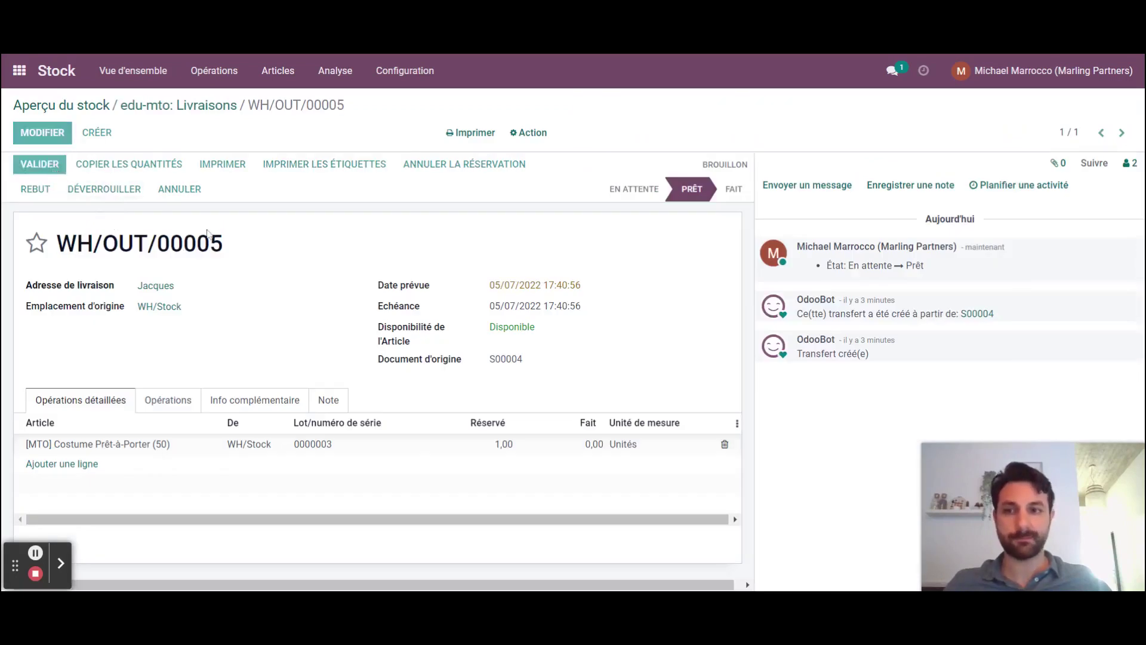
pyautogui.click(261, 205)
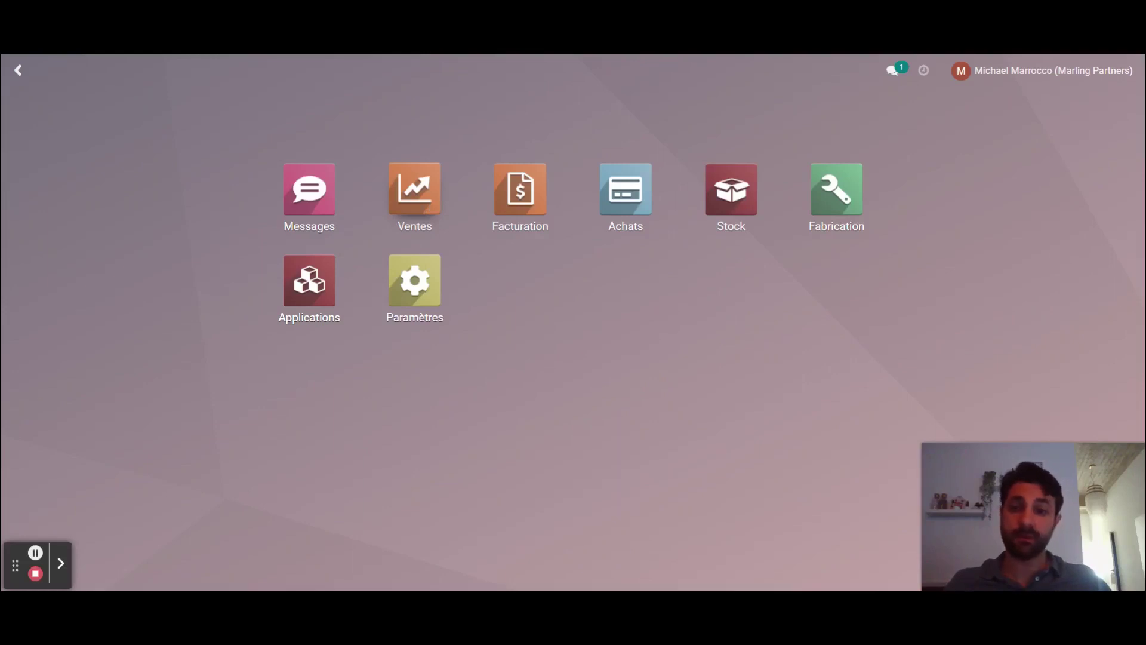
# Step: Switch to Ventes and start a new quotation for the existing customer
pyautogui.click(428, 207)
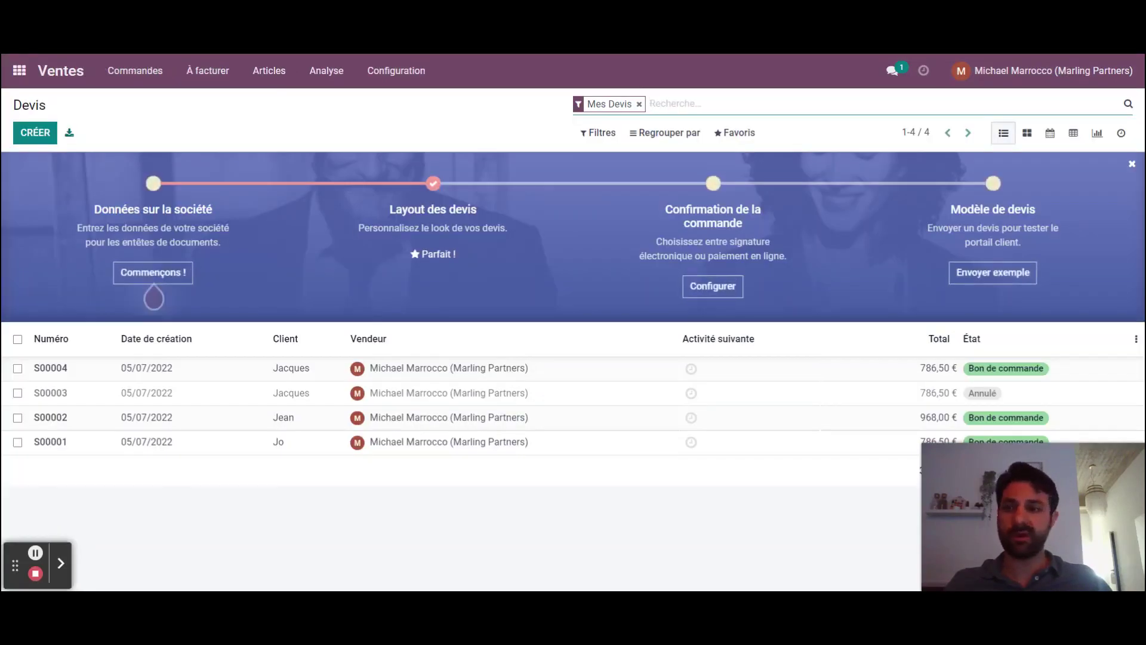
pyautogui.hotkey('alt', 'c')
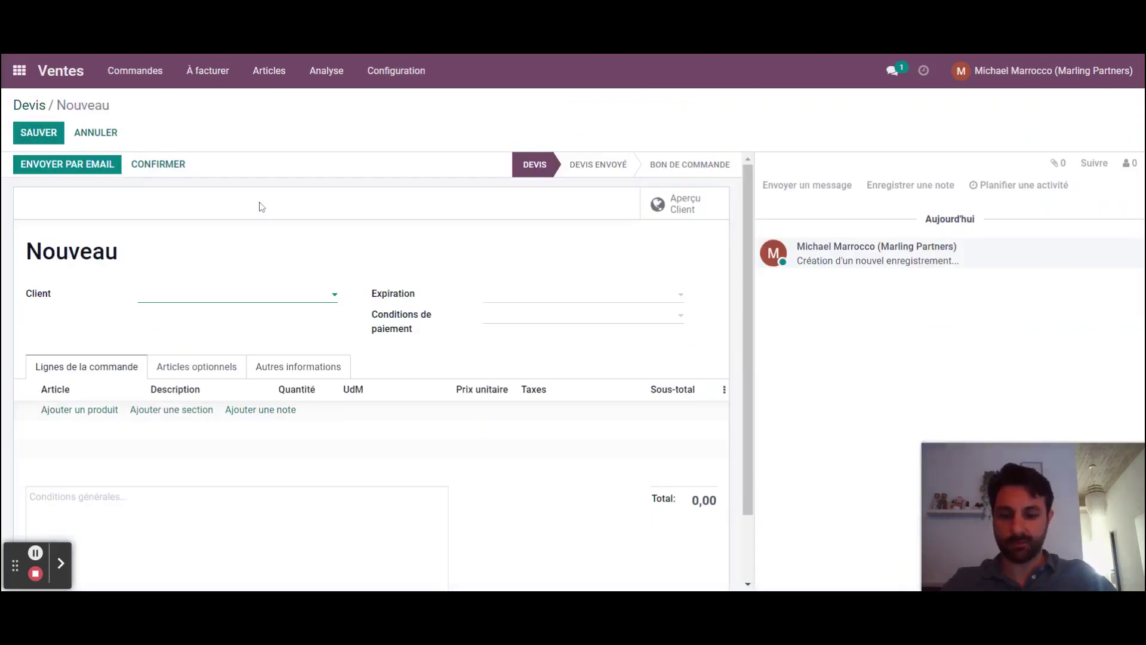
pyautogui.write('Jean')
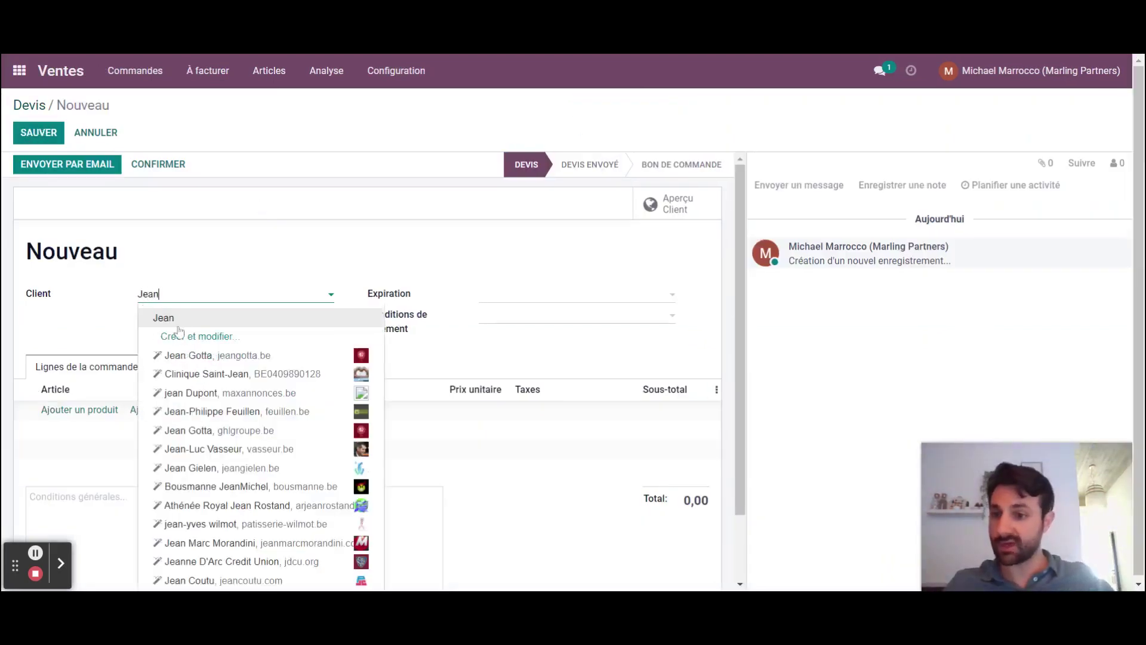
pyautogui.click(170, 322)
# Step: Add one [MTO-MTM] Costume demi-mesure in size 46 to the quotation and confirm the order
pyautogui.click(92, 420)
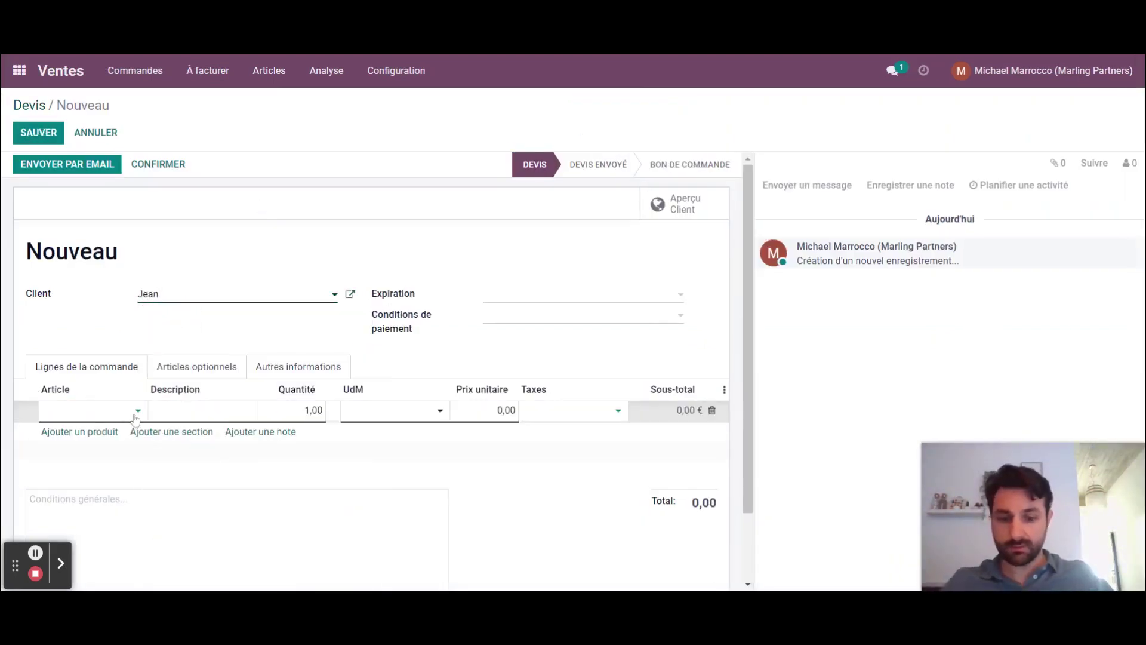
pyautogui.write('mt')
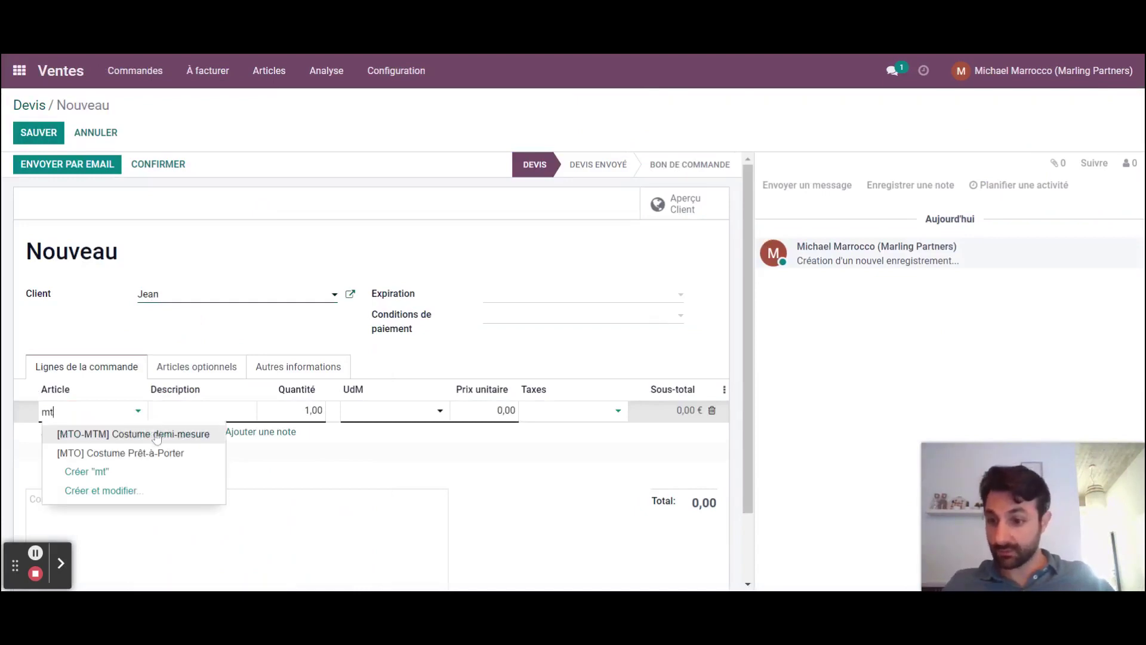
pyautogui.click(154, 436)
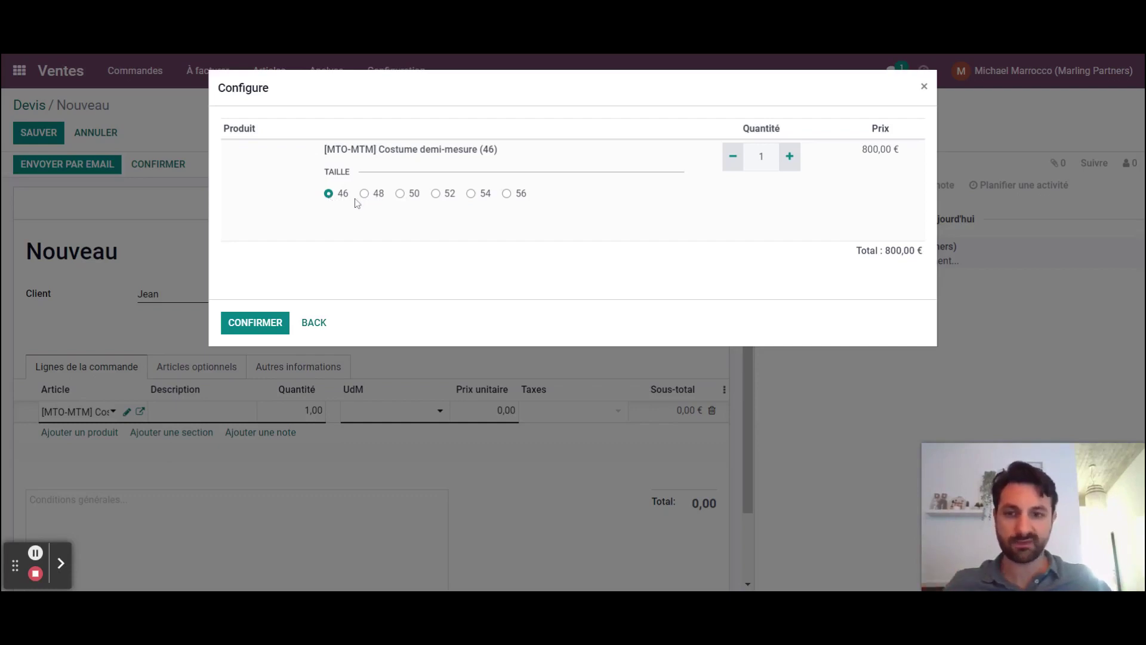
pyautogui.click(269, 324)
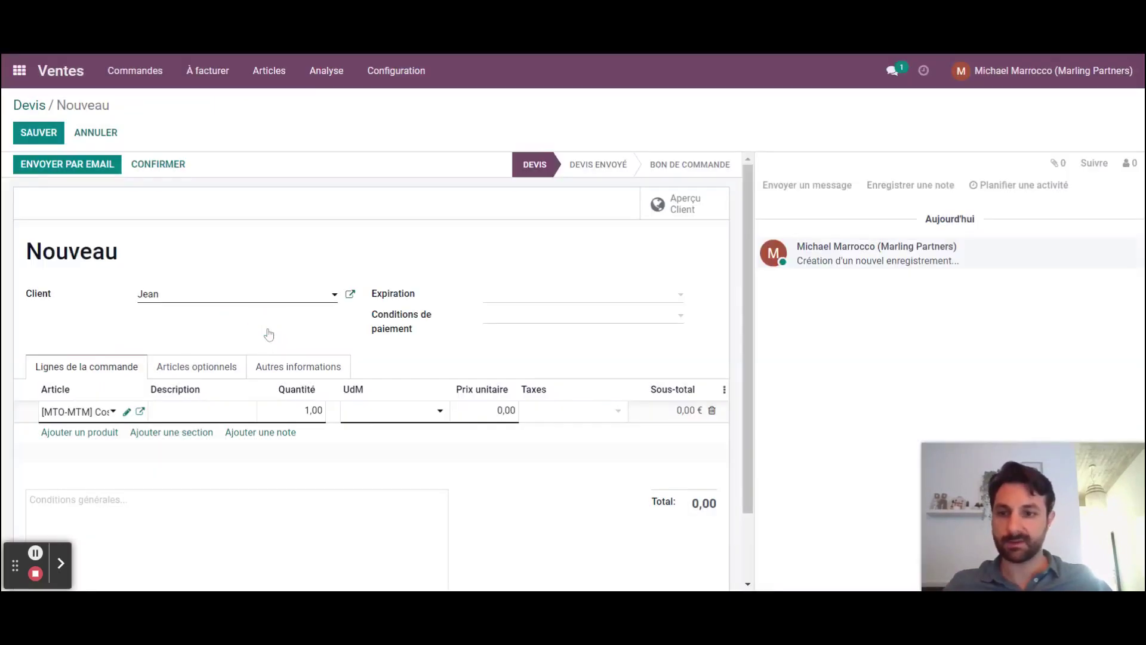
pyautogui.click(157, 170)
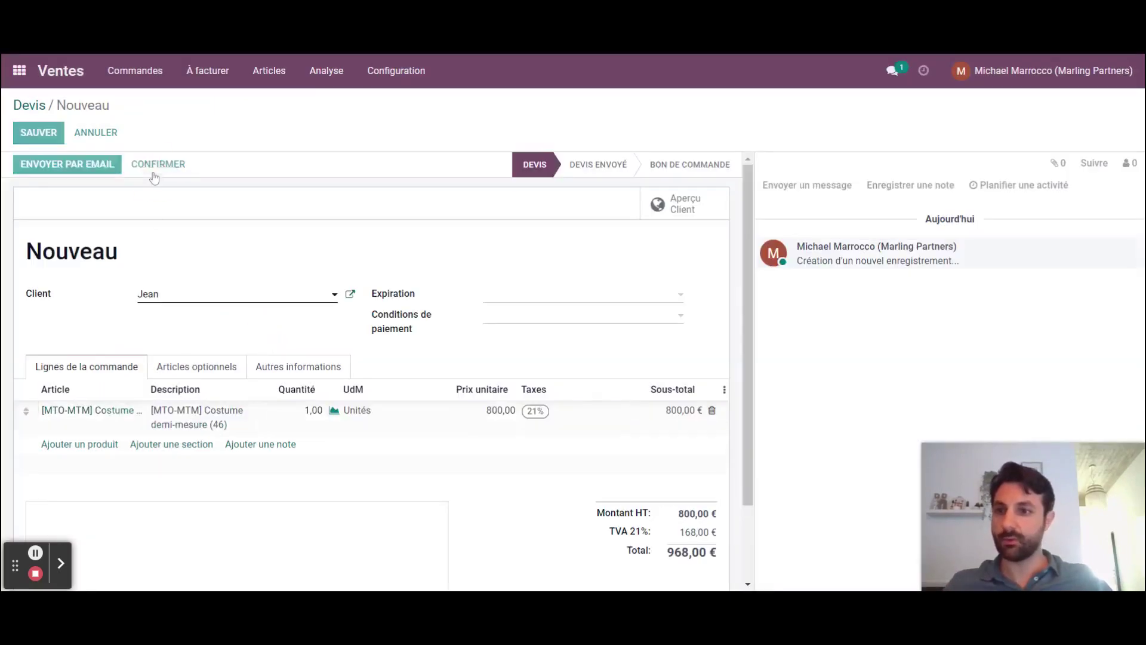
# Step: Open the manufacturing order for [MTO-MTM] Costume demi-mesure (46) in Stock and examine its source document and component availability
pyautogui.click(18, 71)
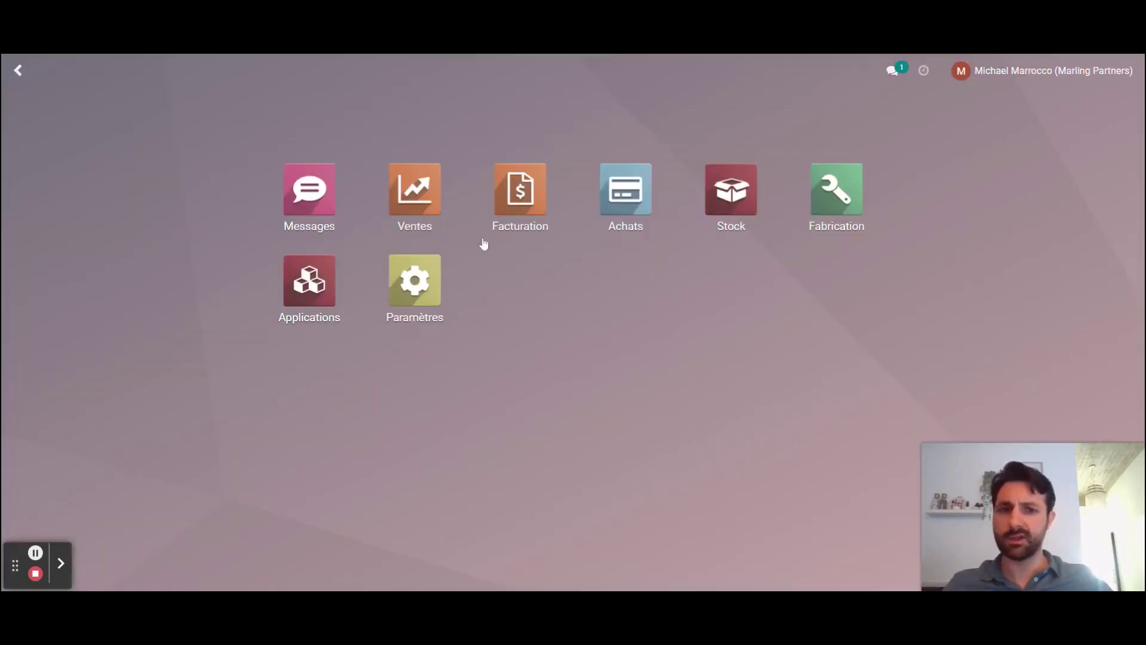
pyautogui.click(730, 197)
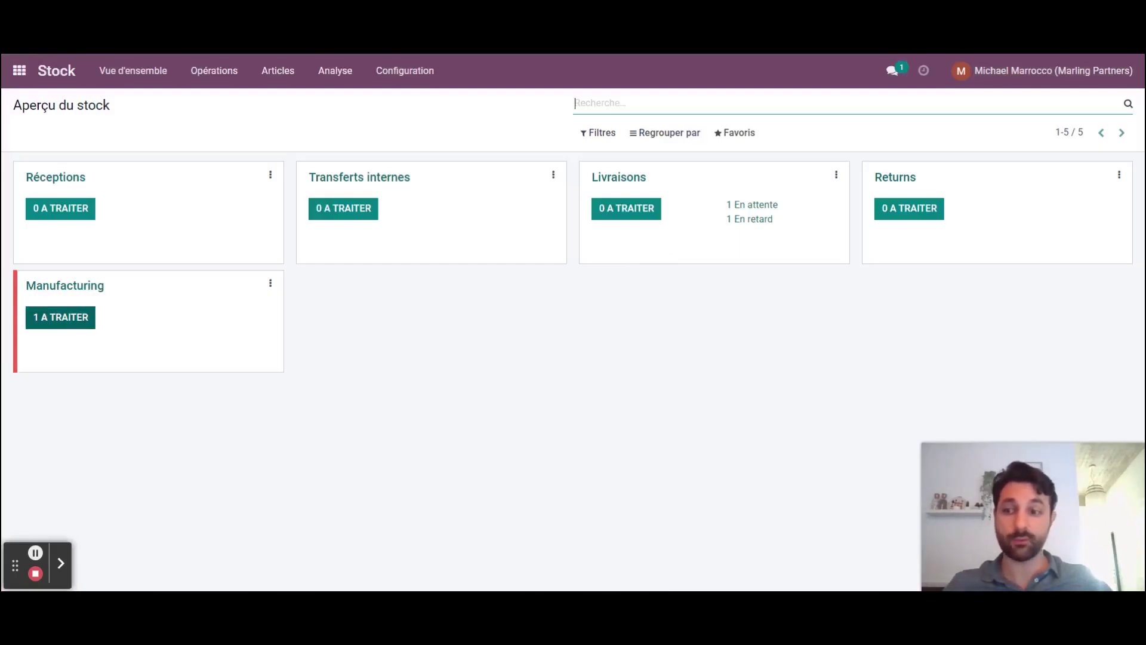
pyautogui.click(63, 317)
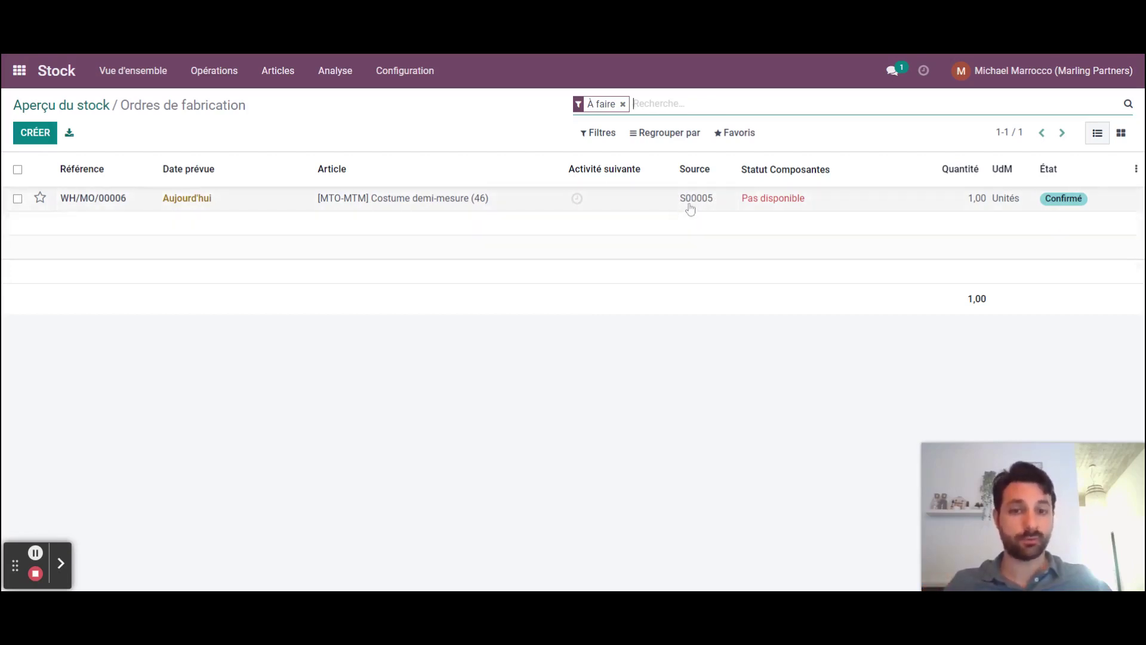
pyautogui.click(397, 204)
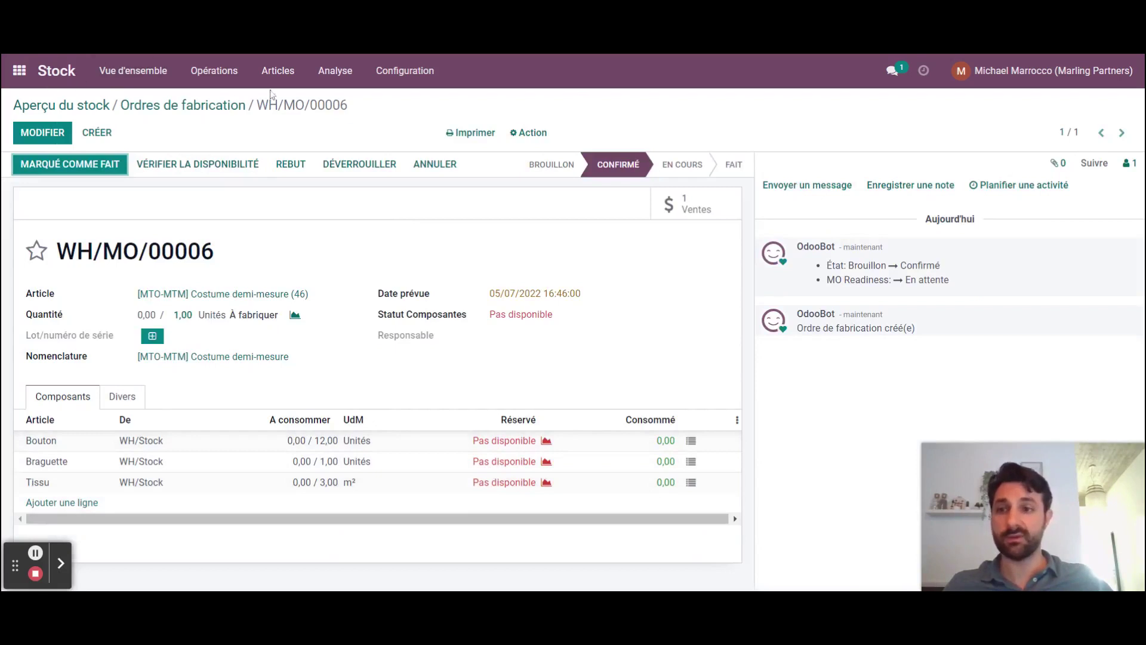
# Step: Place one-time replenishment orders for Bouton, Braguette and Tissu to supply the made-to-measure suit
pyautogui.click(214, 71)
pyautogui.click(241, 133)
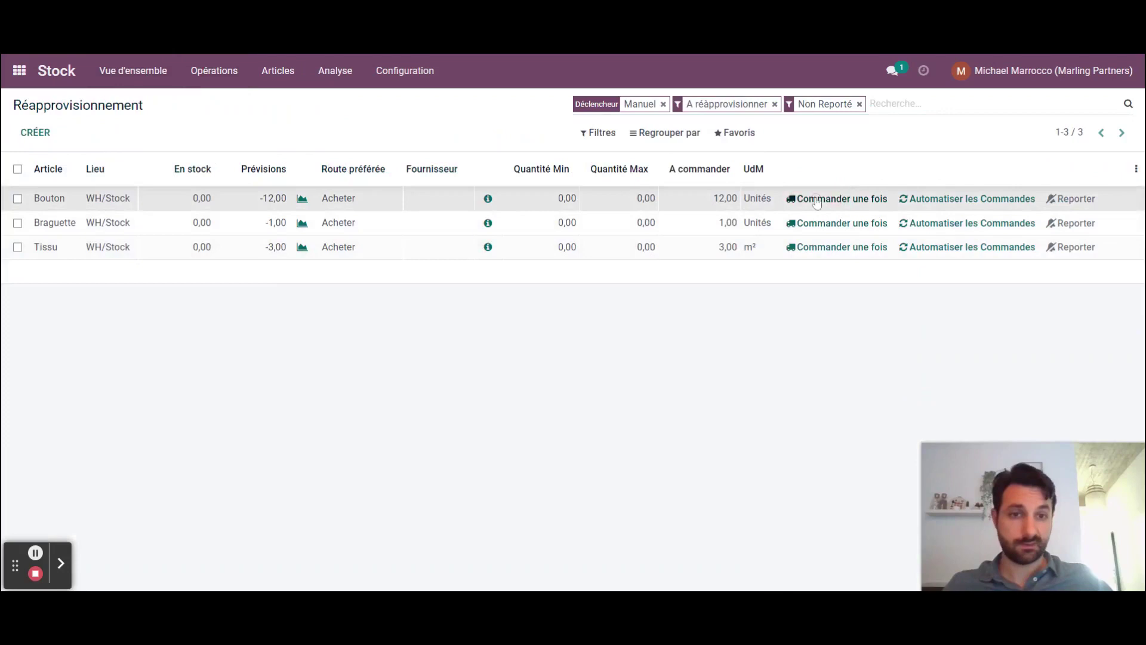
pyautogui.click(817, 201)
pyautogui.click(815, 199)
pyautogui.click(815, 199)
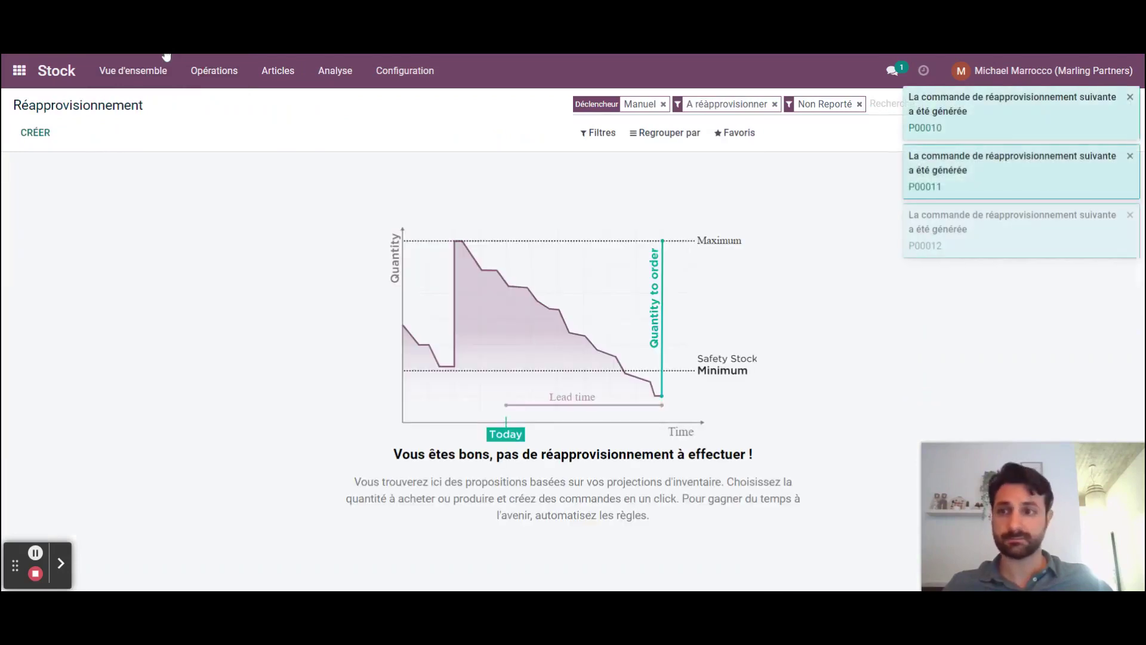
# Step: Confirm the new requests for quotation in Achats for Loro Piano, Zip&co and BoutonsMagiques
pyautogui.click(21, 71)
pyautogui.click(625, 197)
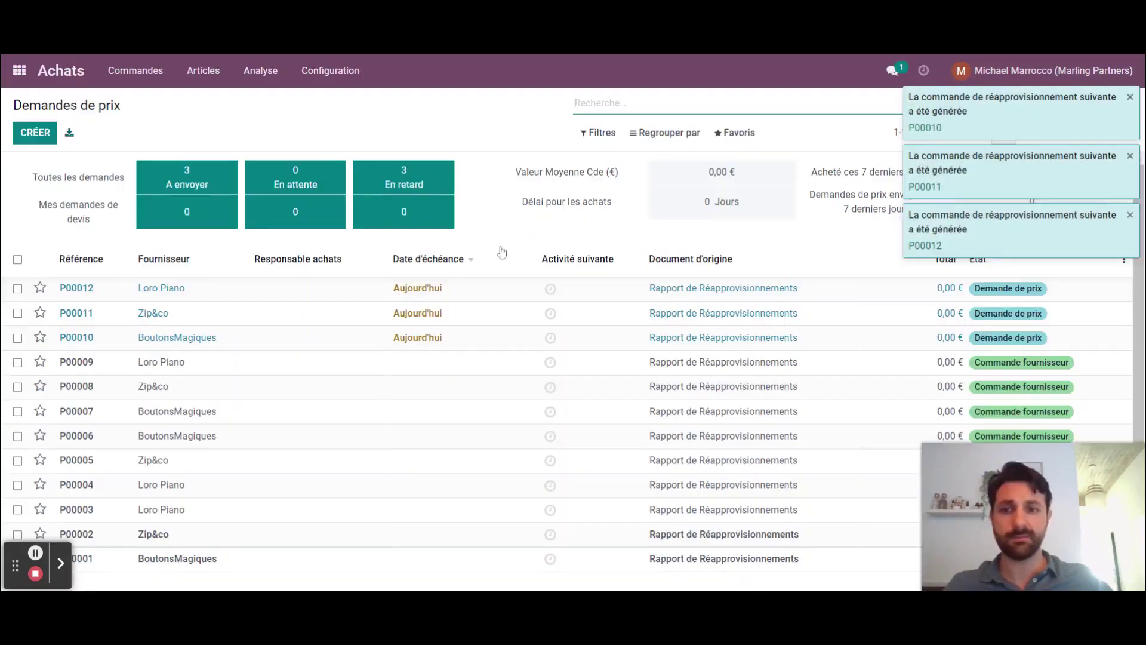
pyautogui.click(163, 294)
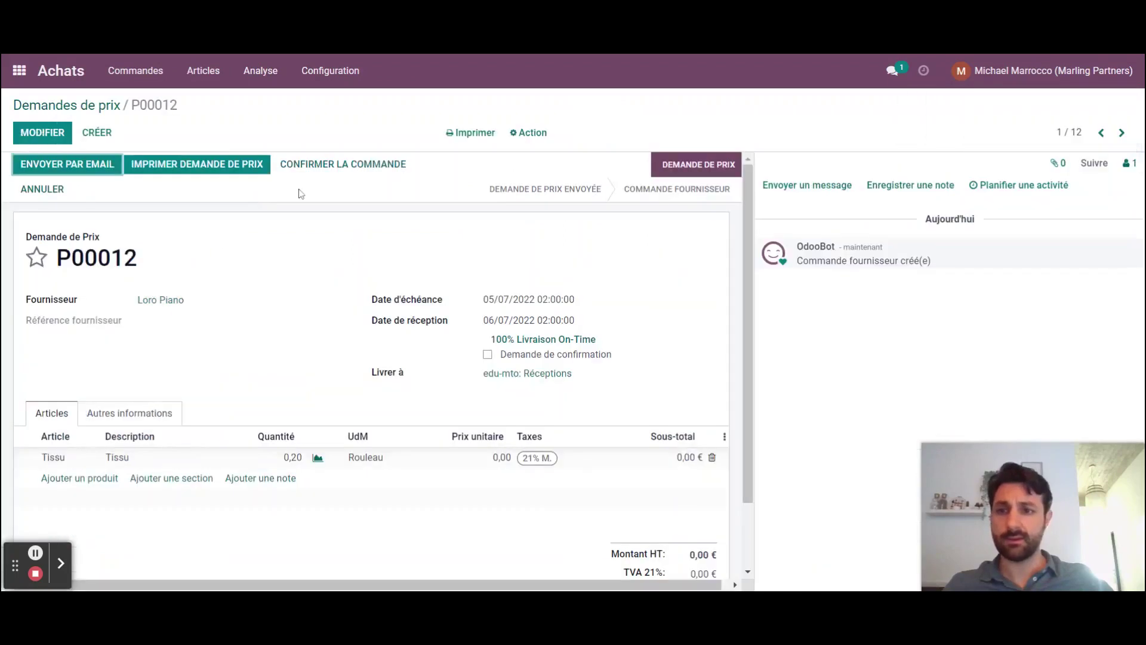
pyautogui.click(323, 166)
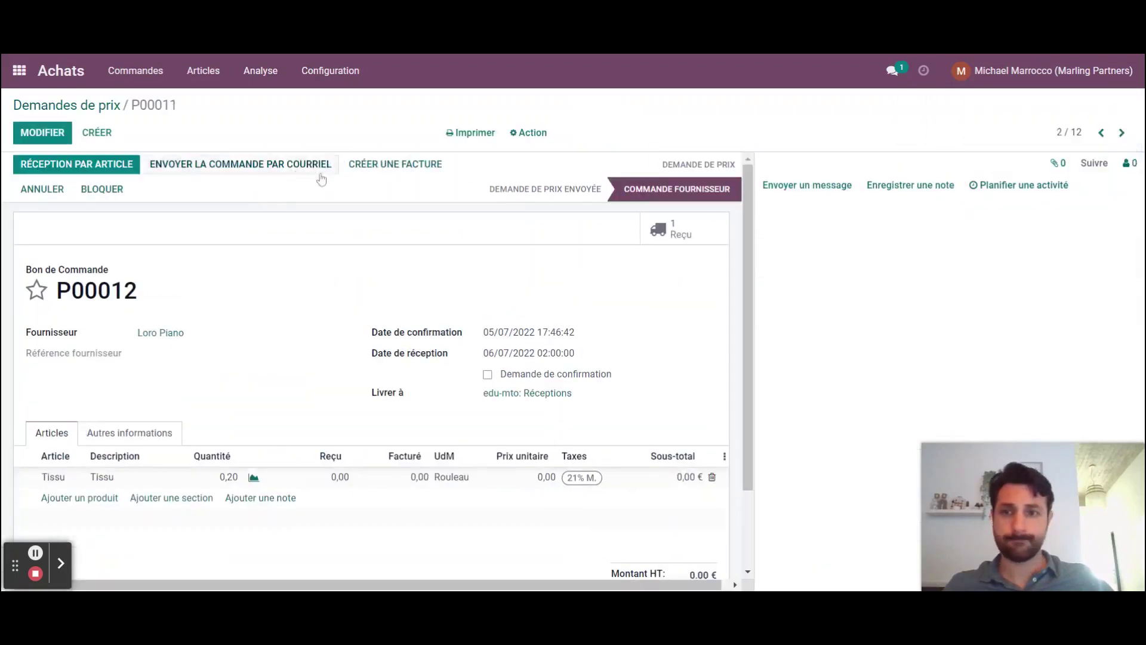
pyautogui.click(356, 167)
pyautogui.click(1119, 135)
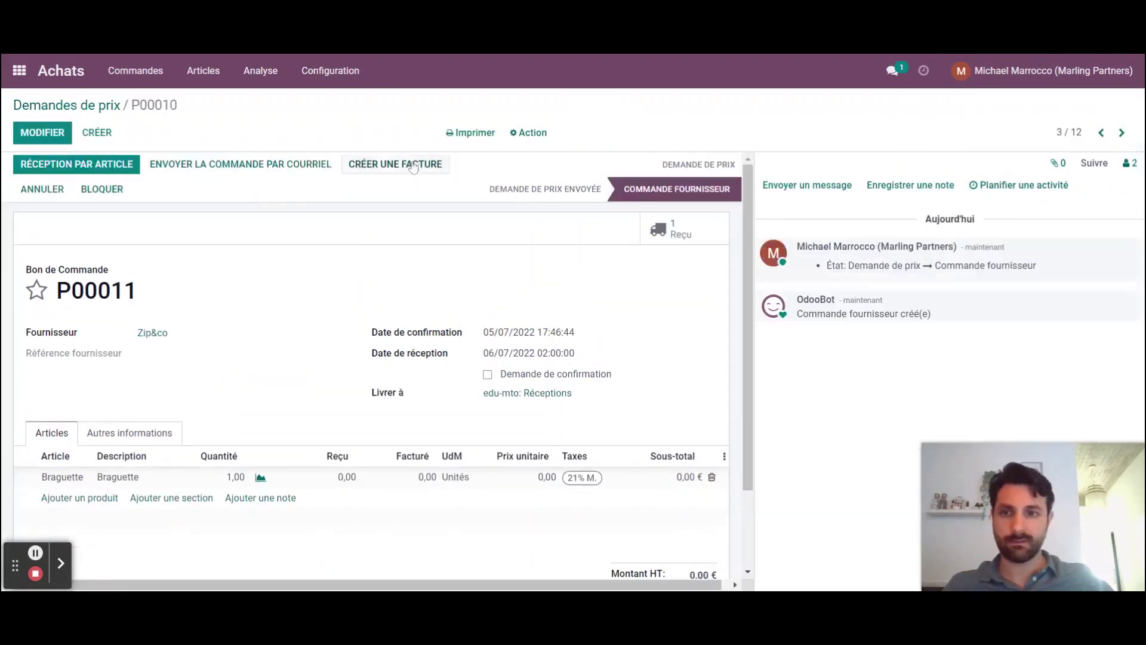
pyautogui.click(364, 167)
# Step: Select the BoutonsMagiques, Zip&co and Loro Piano receipts to process in Stock and validate them with an immediate transfer
pyautogui.click(19, 70)
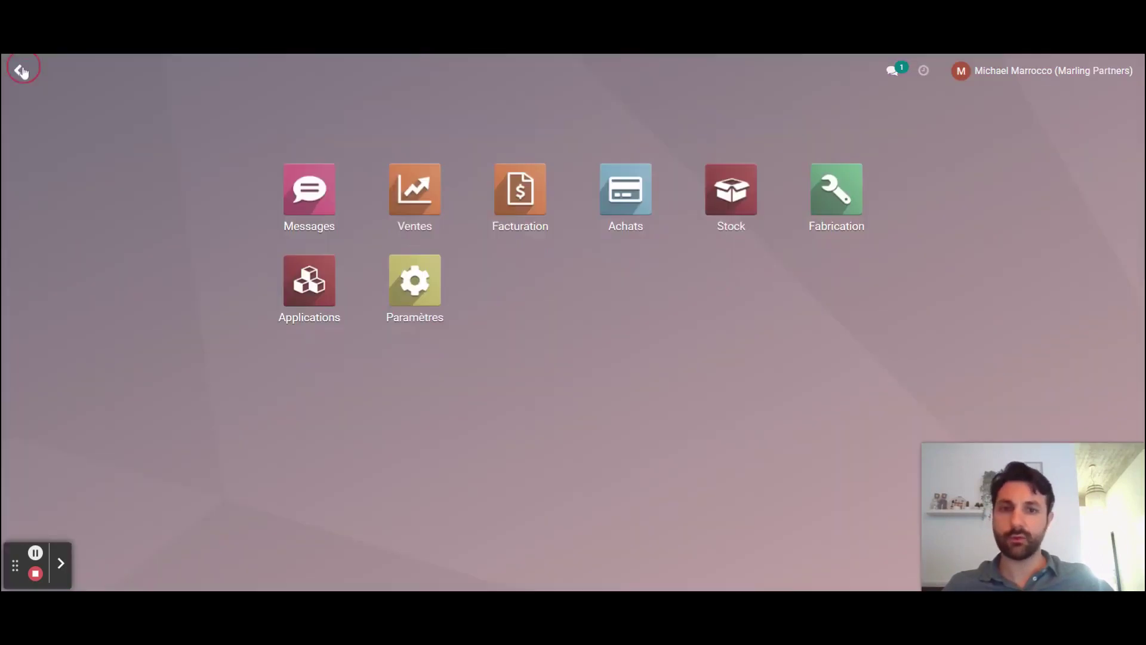
pyautogui.click(738, 206)
pyautogui.click(61, 208)
pyautogui.click(18, 199)
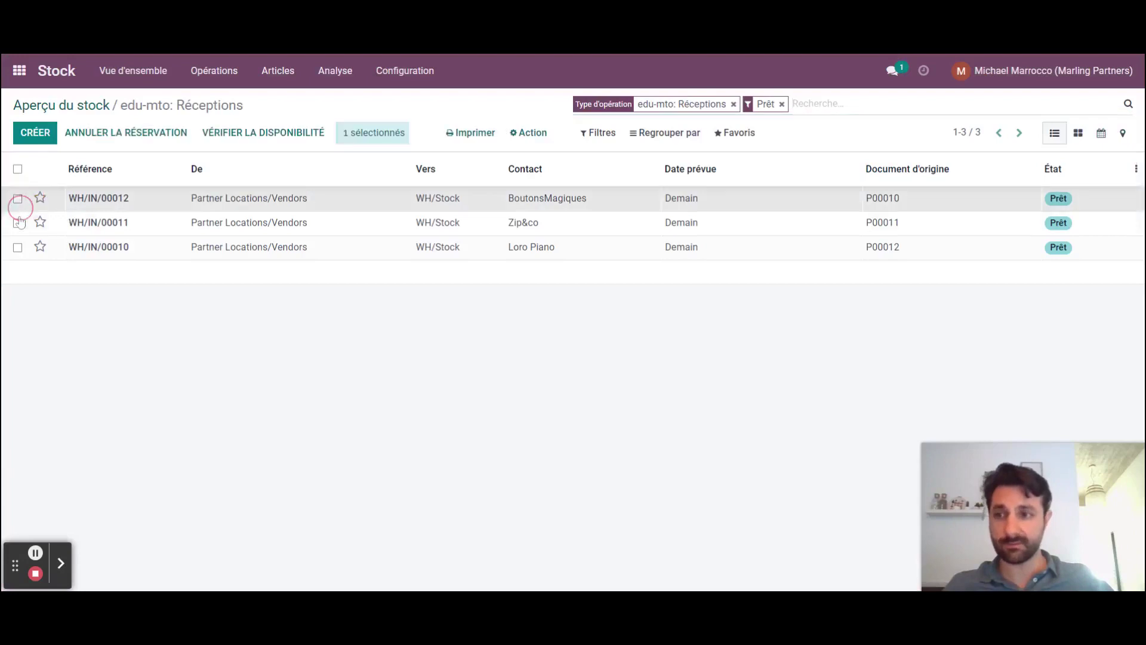
pyautogui.click(18, 223)
pyautogui.click(18, 247)
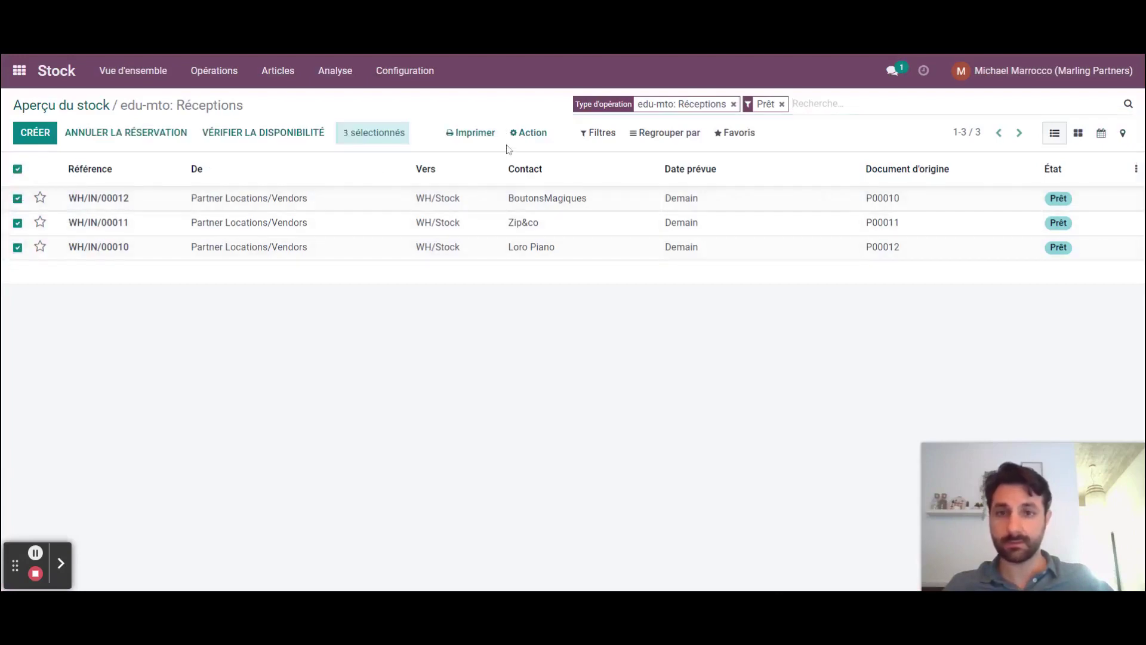
pyautogui.click(532, 133)
pyautogui.click(557, 216)
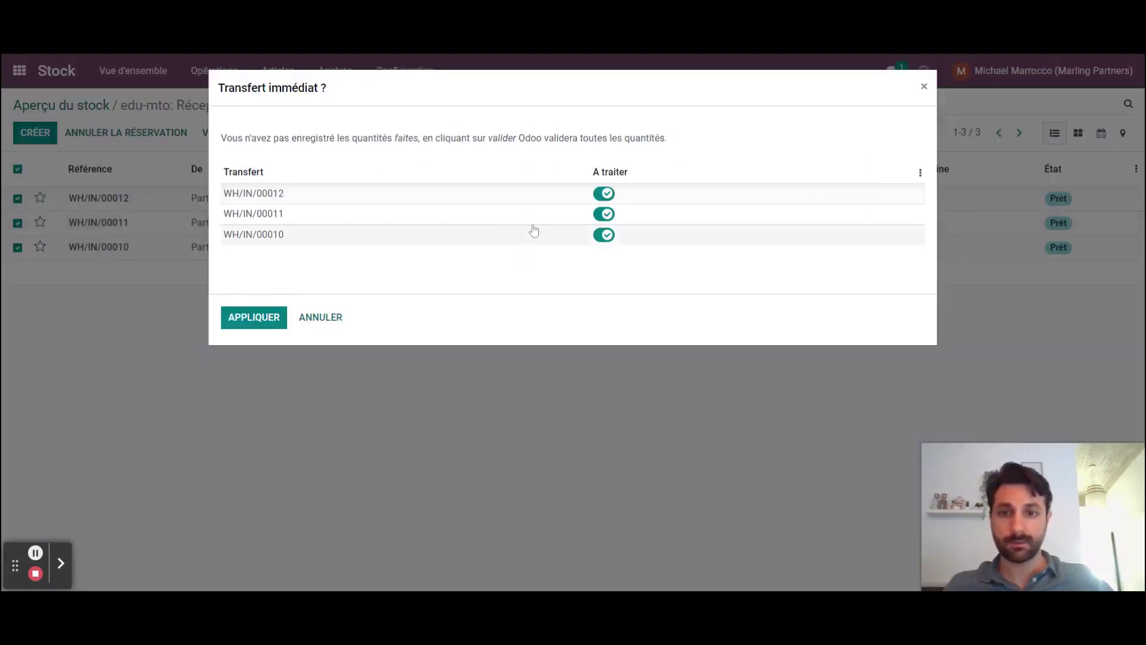
pyautogui.click(251, 317)
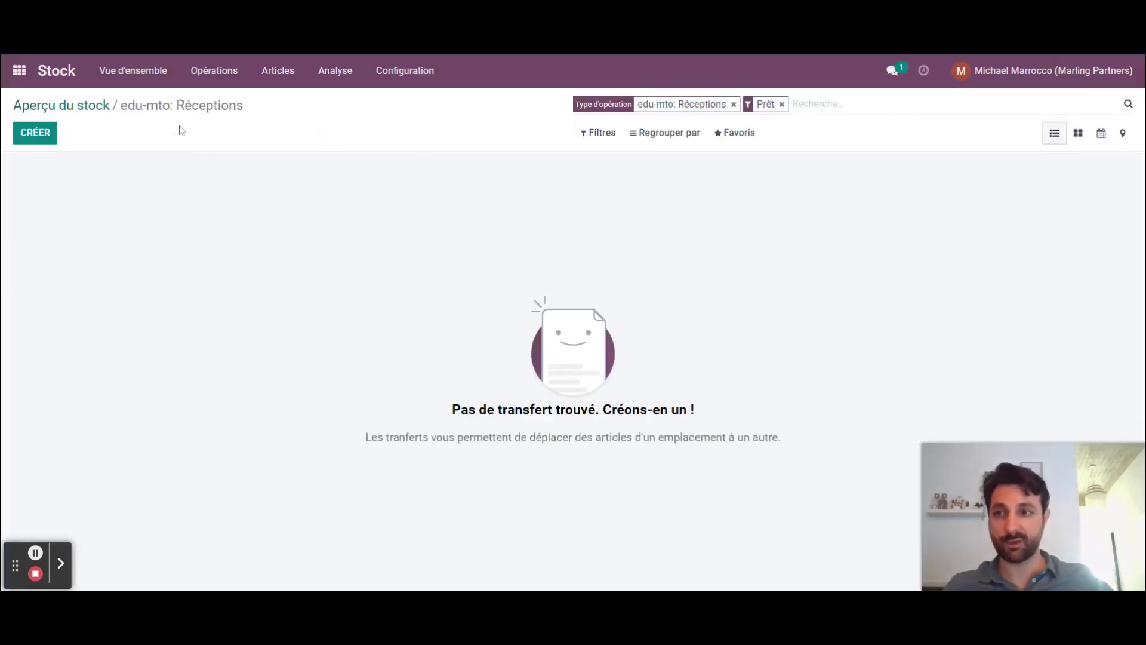
# Step: Open the ready manufacturing order for [MTO-MTM] Costume demi-mesure (46) from the stock overview and generate its lot/serial number
pyautogui.click(75, 108)
pyautogui.click(74, 316)
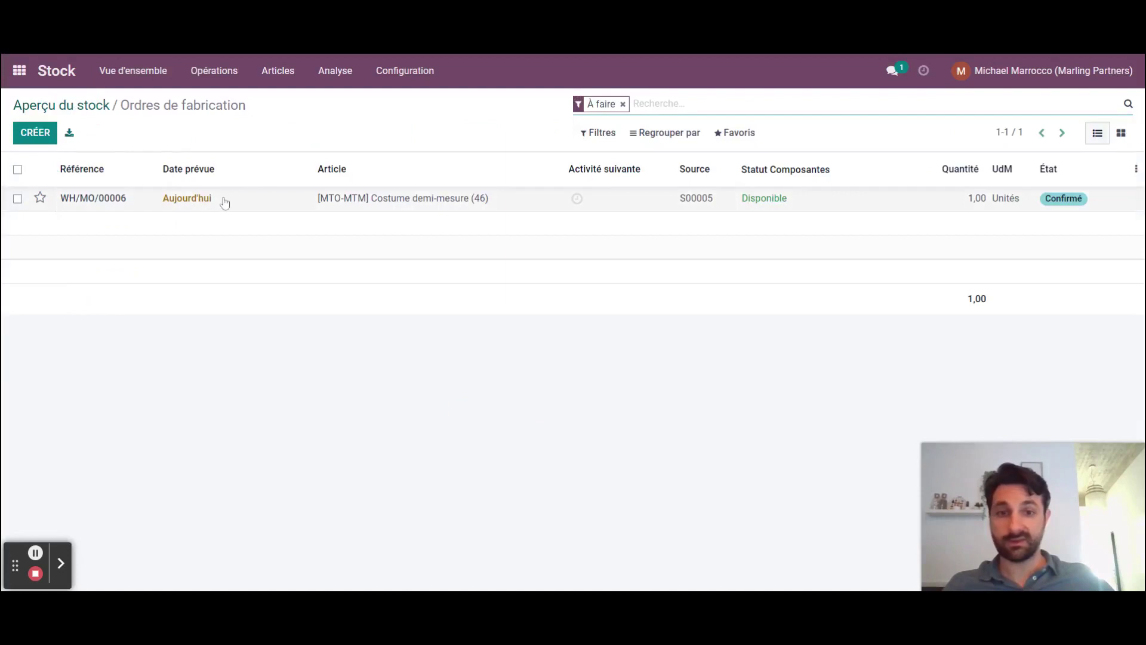
pyautogui.click(225, 200)
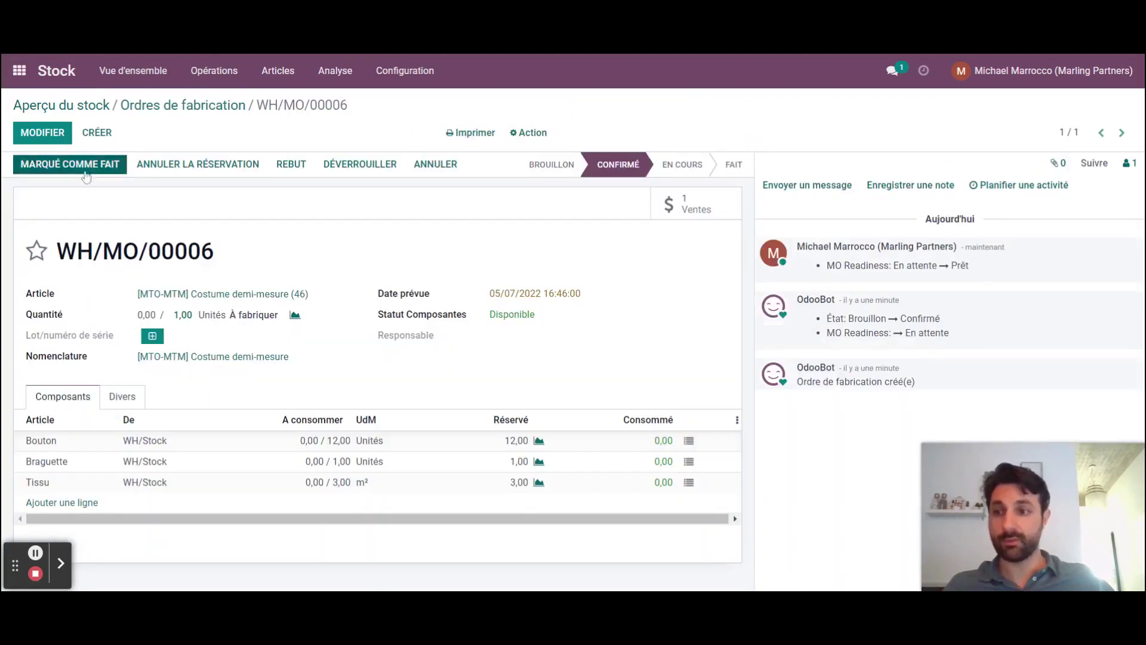
pyautogui.click(153, 335)
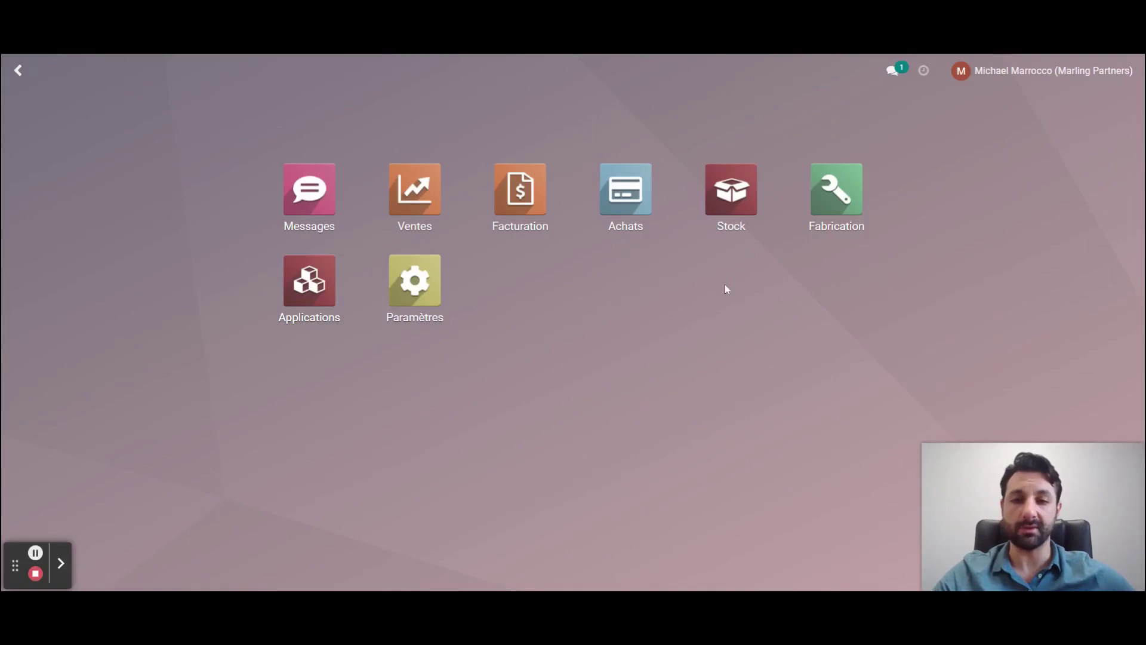
# Step: Compare the latest made-to-measure and ready-to-wear suit sales orders in Ventes, examining their linked delivery and production documents
pyautogui.click(415, 197)
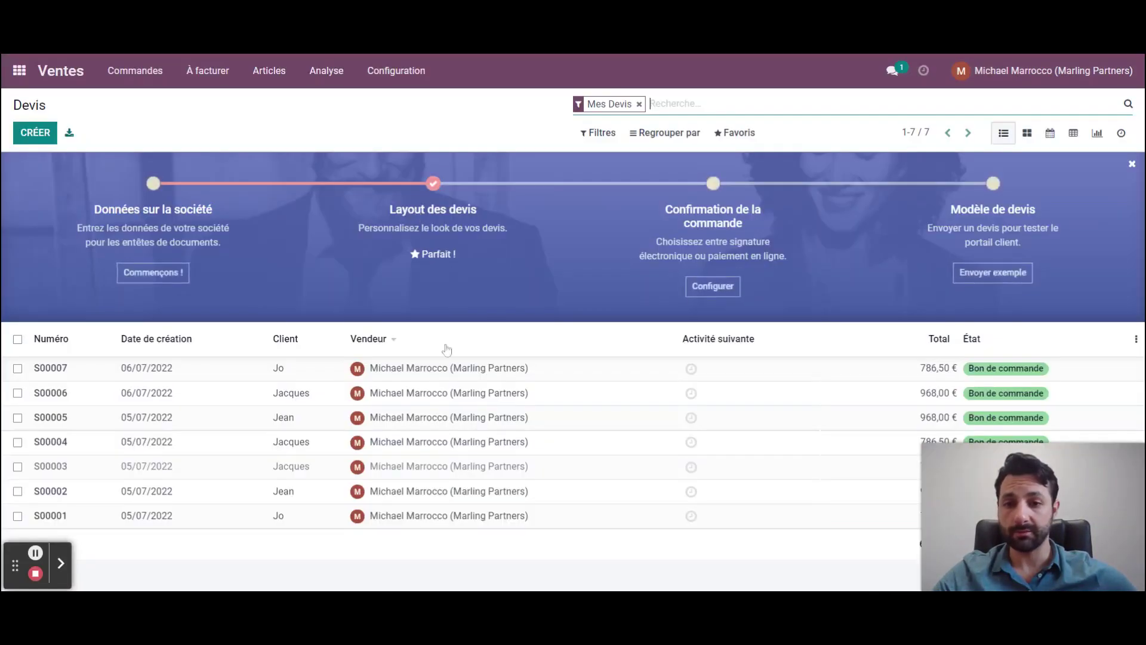
pyautogui.click(410, 392)
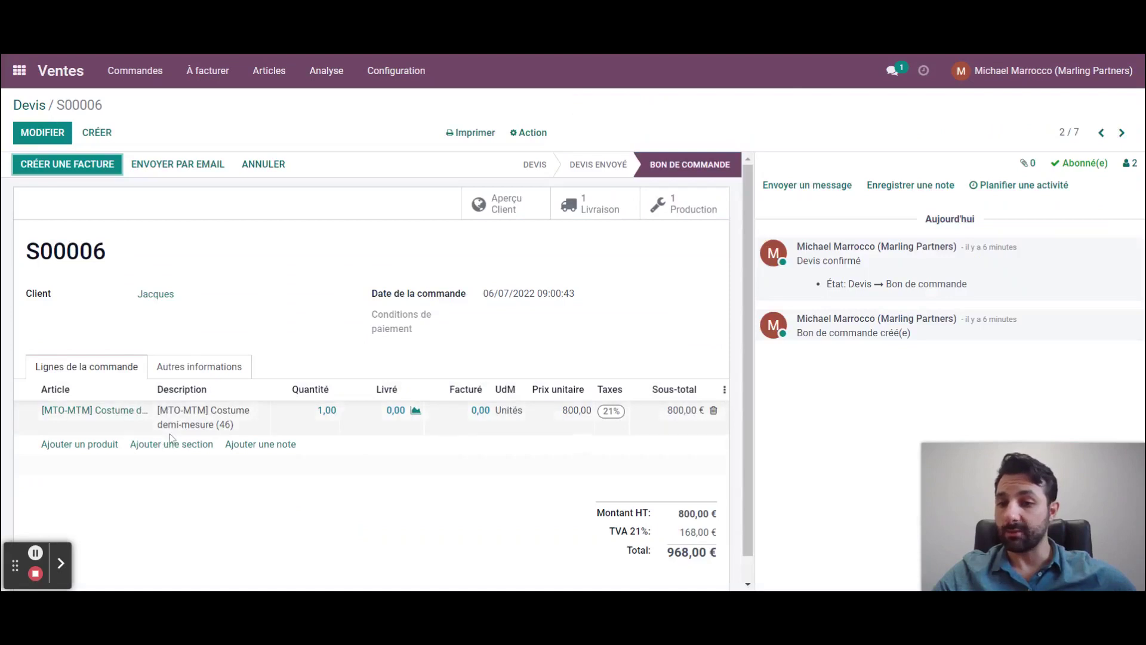
pyautogui.click(1101, 133)
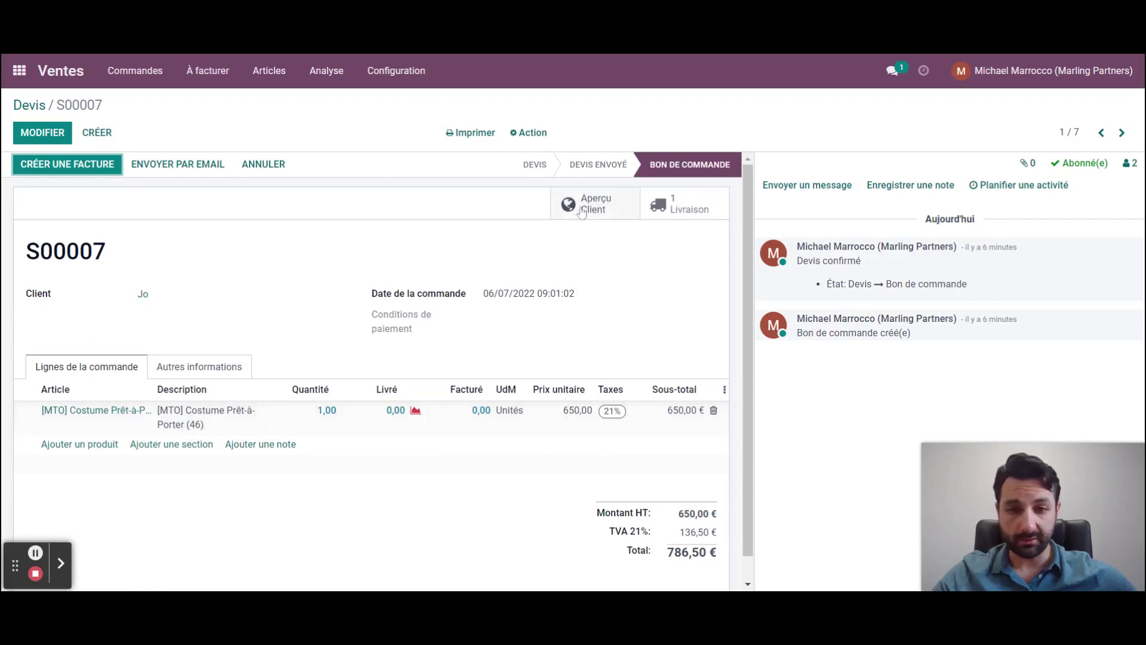
pyautogui.click(1123, 141)
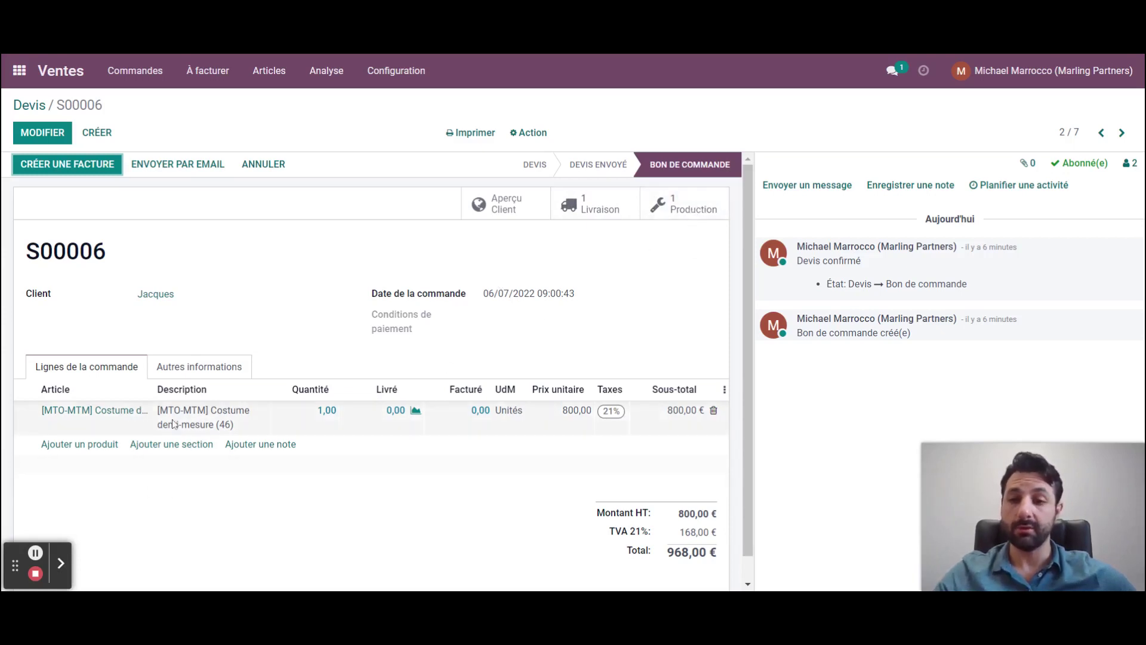
pyautogui.click(1102, 133)
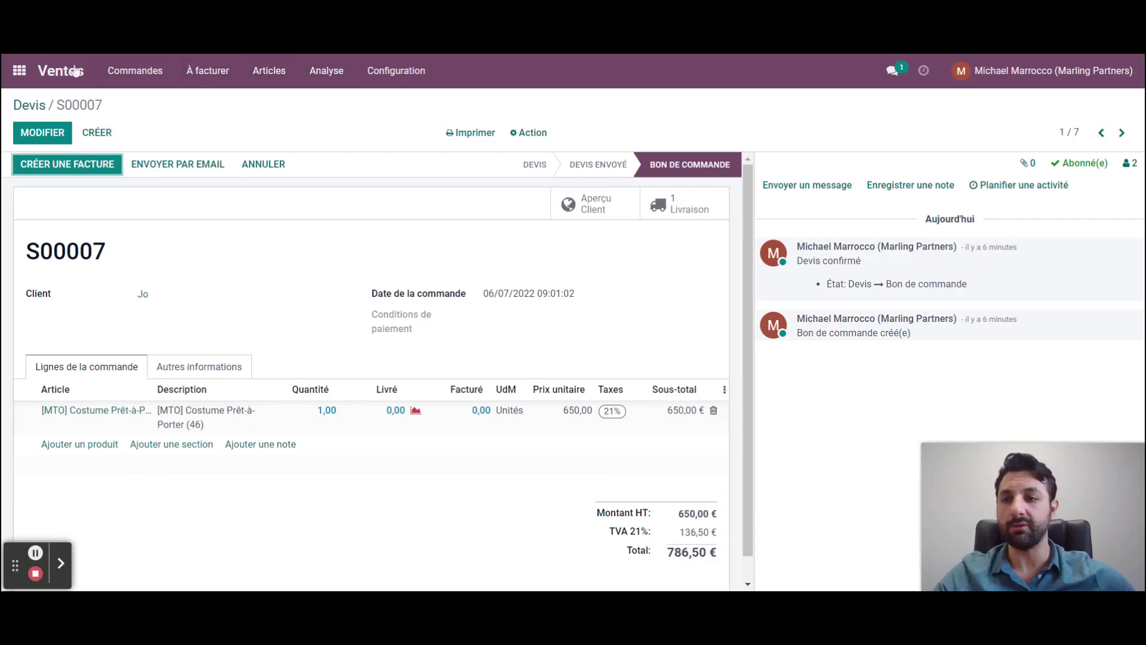
# Step: Switch to Stock and examine the replenishment report for the suit components and the ready-to-wear suit
pyautogui.click(21, 72)
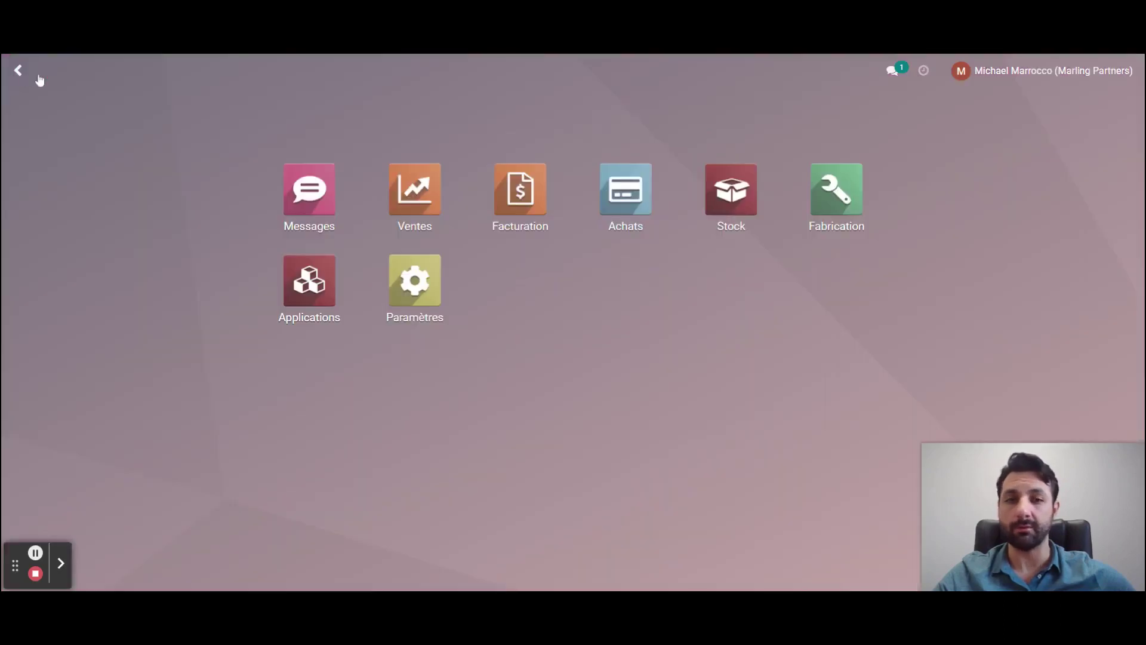
pyautogui.click(737, 192)
pyautogui.click(214, 72)
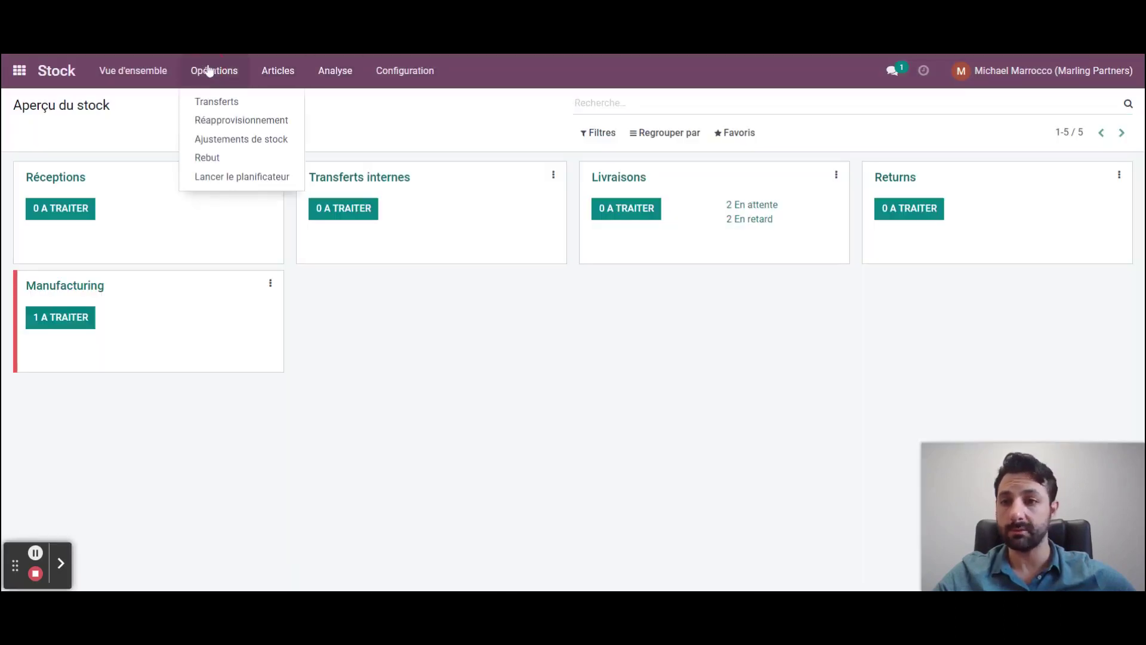
pyautogui.click(222, 122)
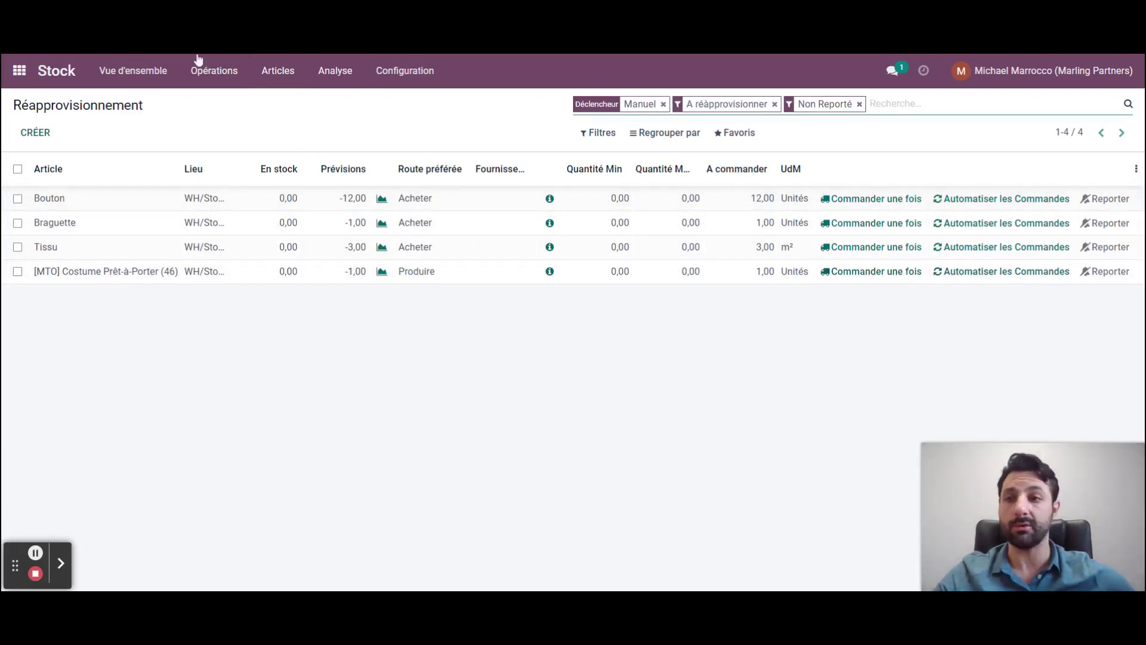
# Step: Open the confirmed manufacturing order for [MTO-MTM] Costume demi-mesure (46) and check its component availability
pyautogui.click(45, 73)
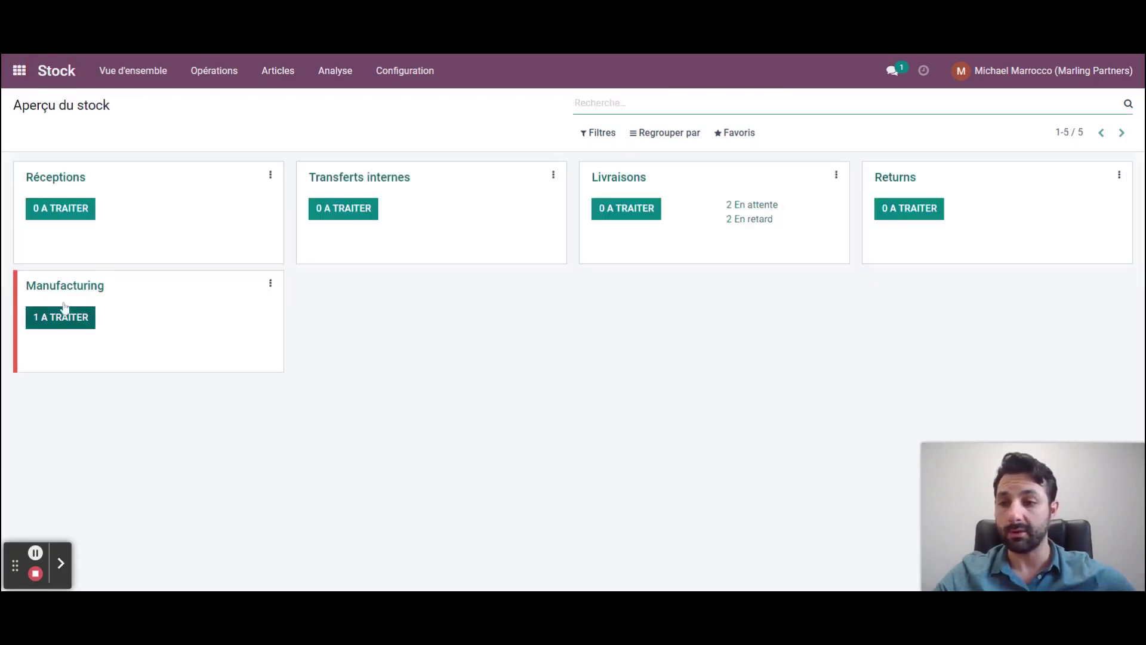
pyautogui.click(76, 286)
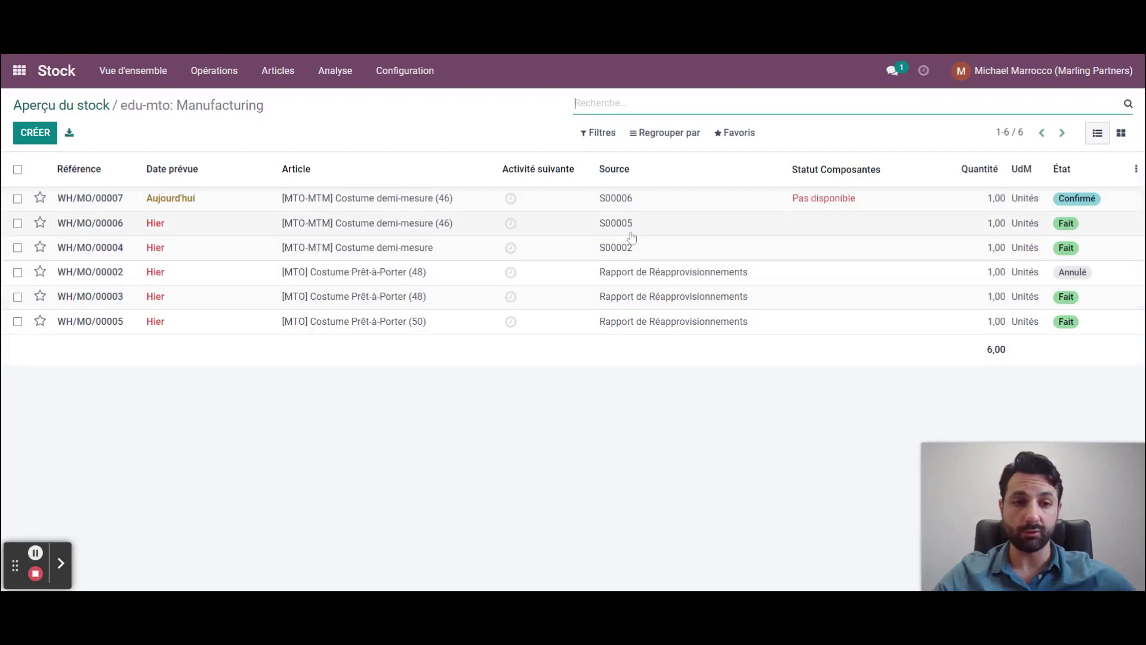
pyautogui.click(607, 203)
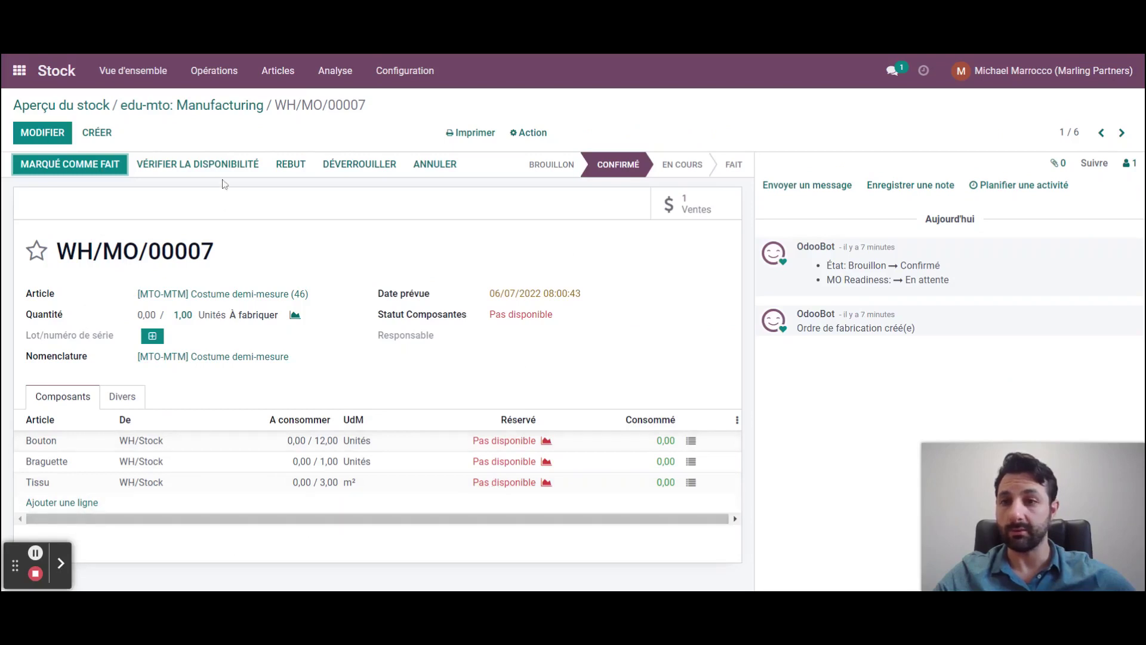
# Step: Place a one-time replenishment order for [MTO] Costume Prêt-à-Porter (46) and open the list of manufacturing orders
pyautogui.click(234, 78)
pyautogui.click(243, 120)
pyautogui.click(892, 274)
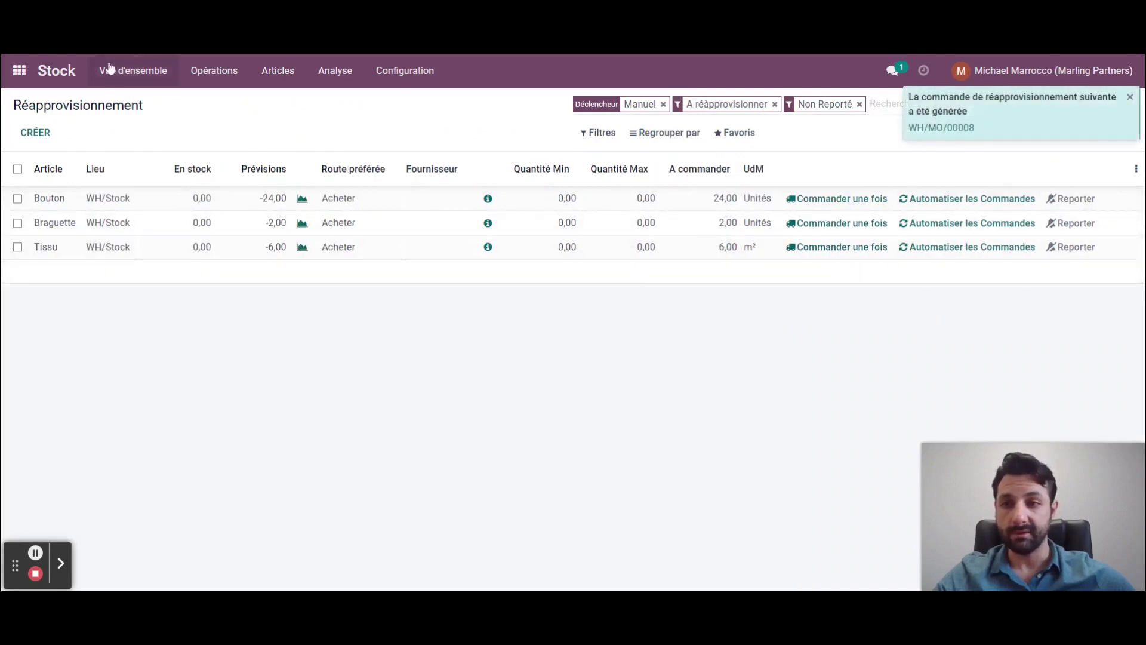
pyautogui.click(60, 72)
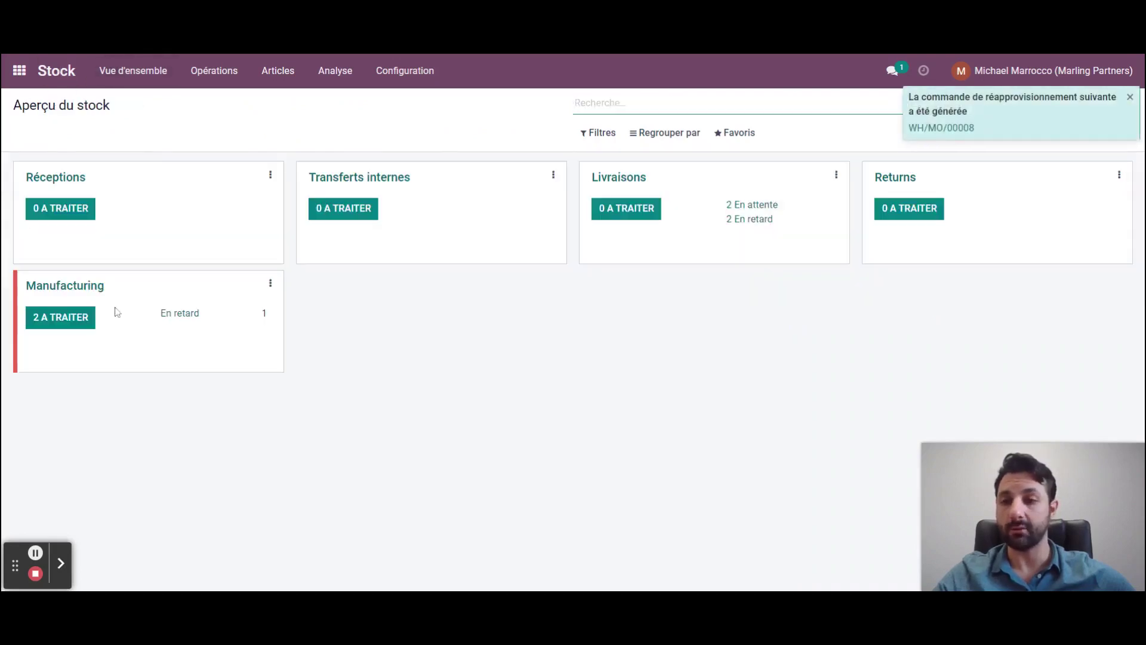
pyautogui.click(57, 286)
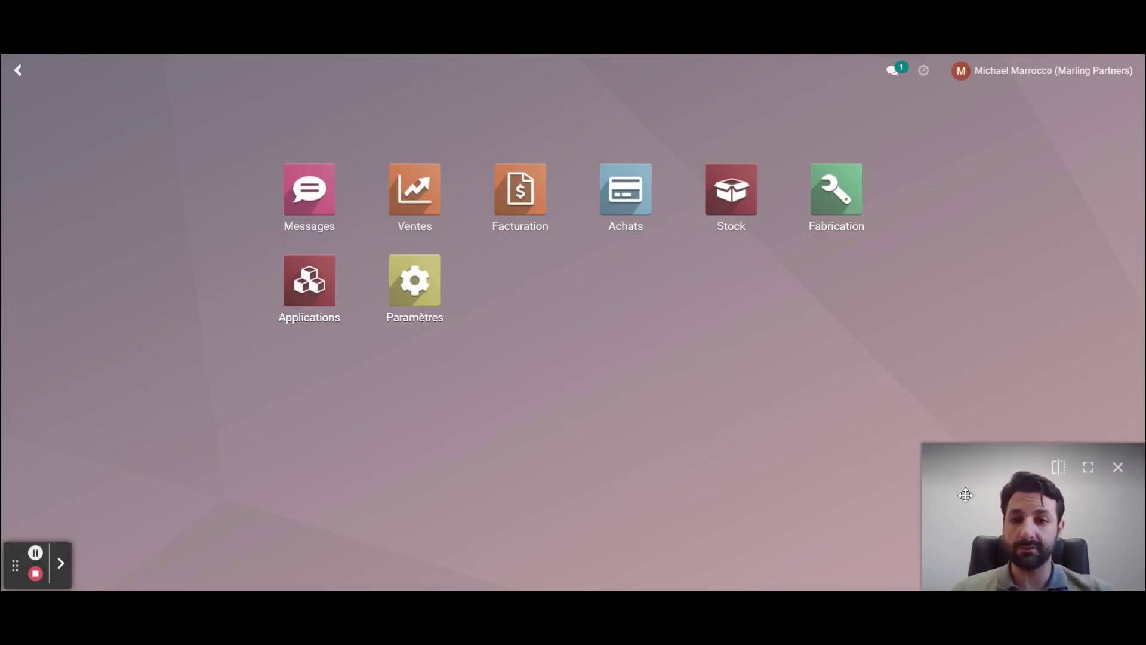
# Step: Create a new quotation in Ventes and select the existing customer for the ready-to-wear suit
pyautogui.click(436, 202)
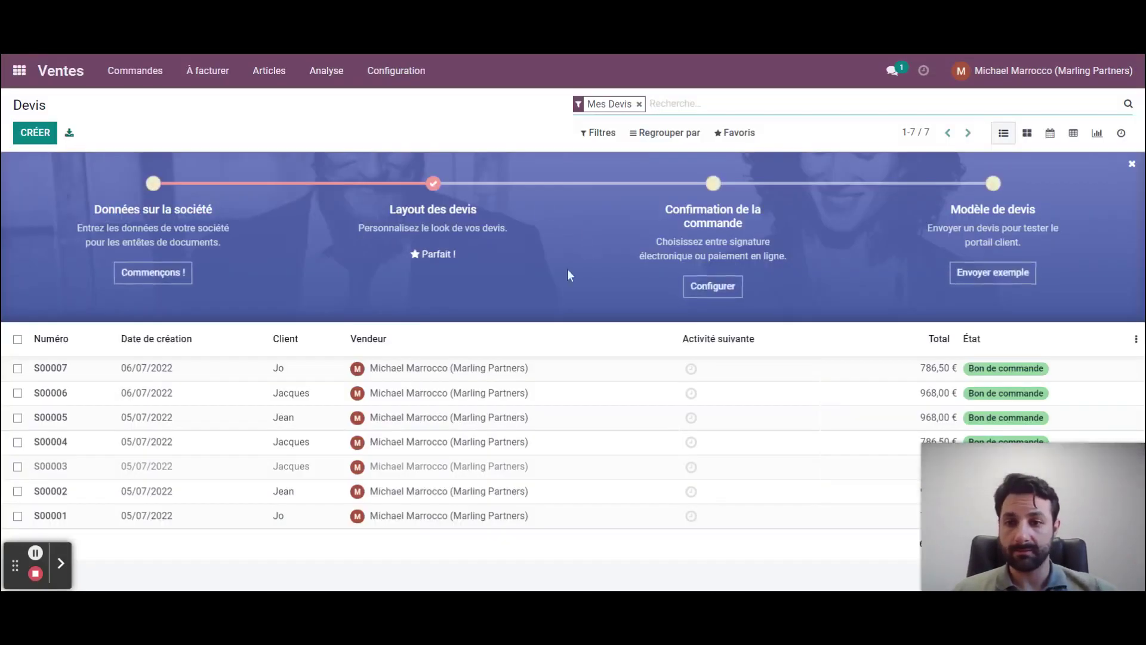
pyautogui.click(42, 141)
pyautogui.hotkey('alt', 'c')
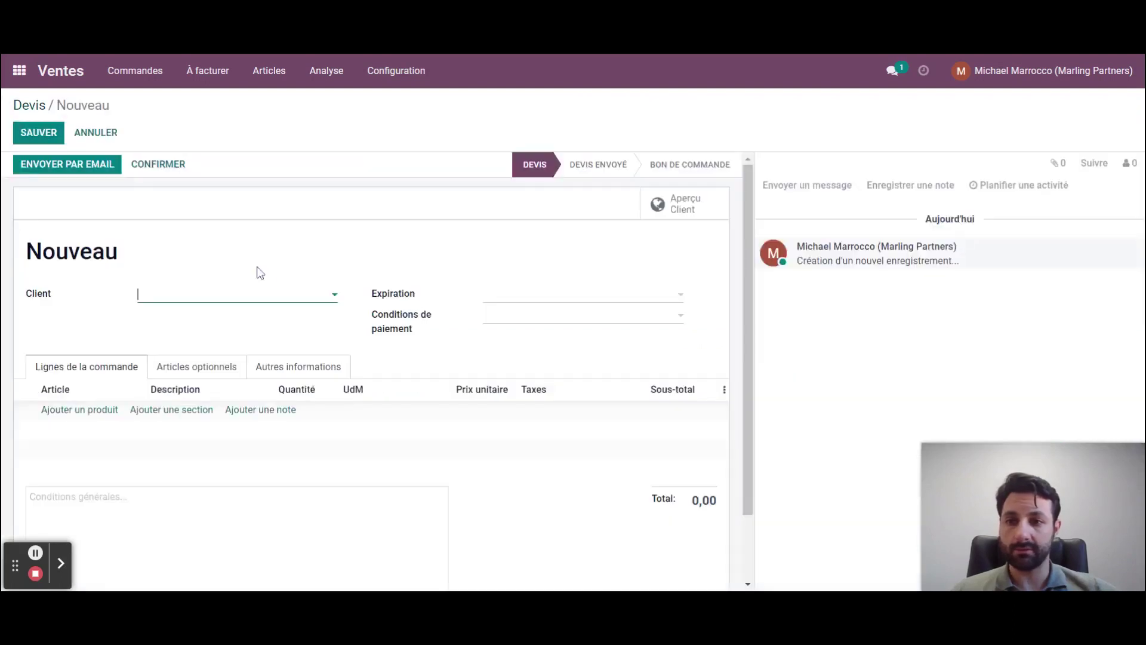
pyautogui.write('laurent')
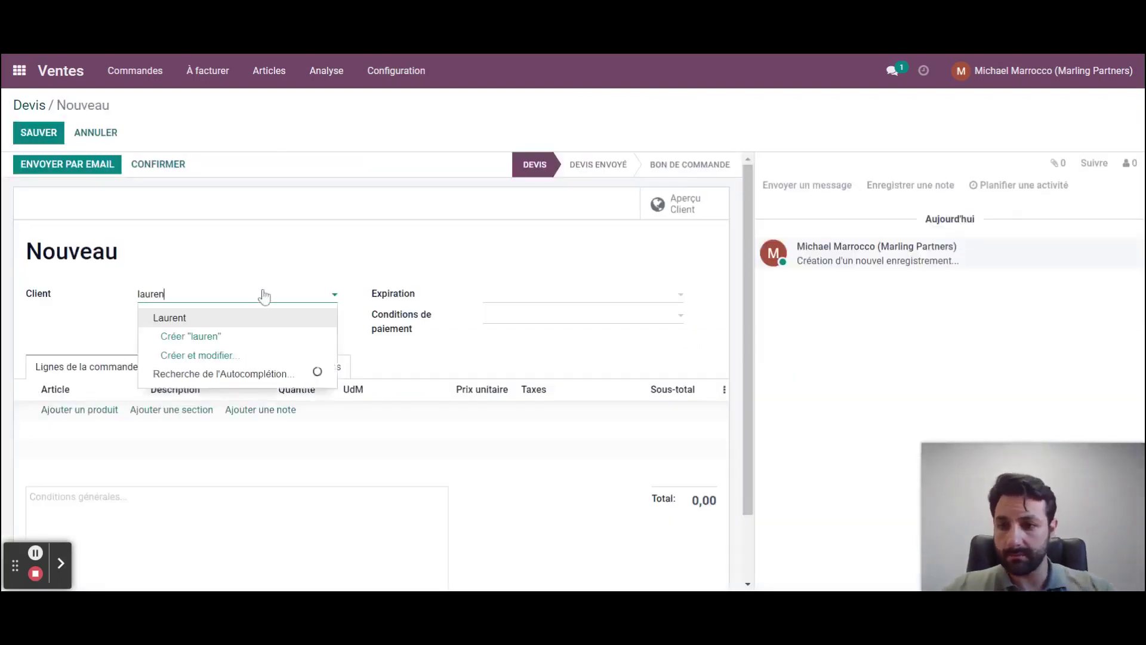
pyautogui.click(215, 319)
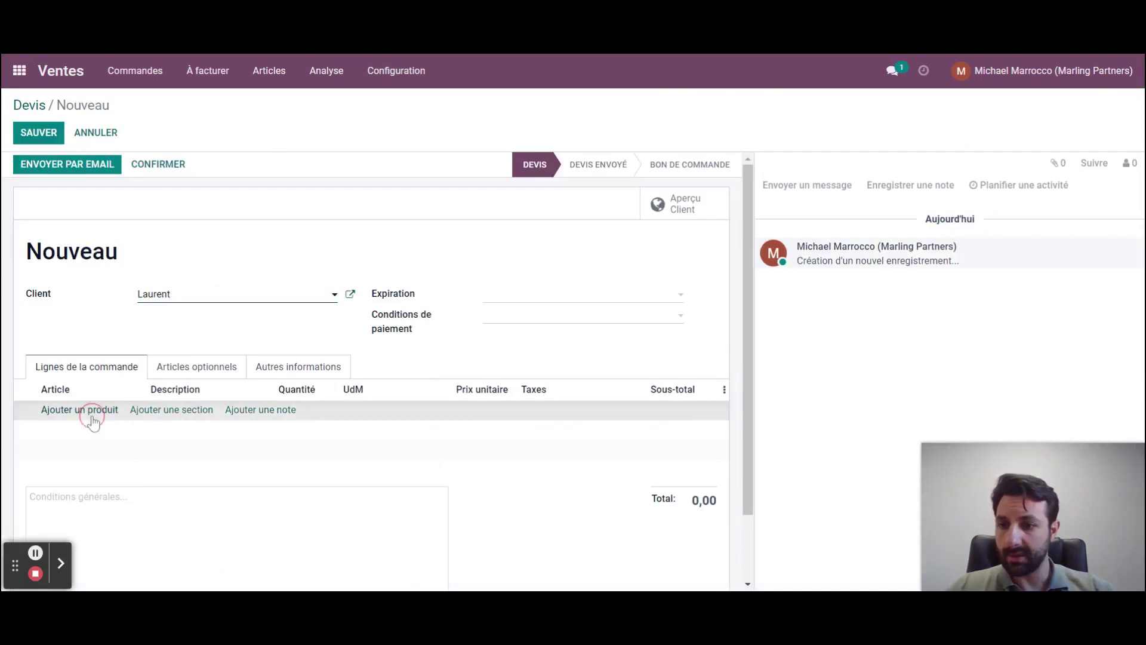
# Step: Add one [MTO] Costume Prêt-à-Porter in size 46 to the quotation and confirm it as a sales order
pyautogui.click(90, 410)
pyautogui.write('pr$e')
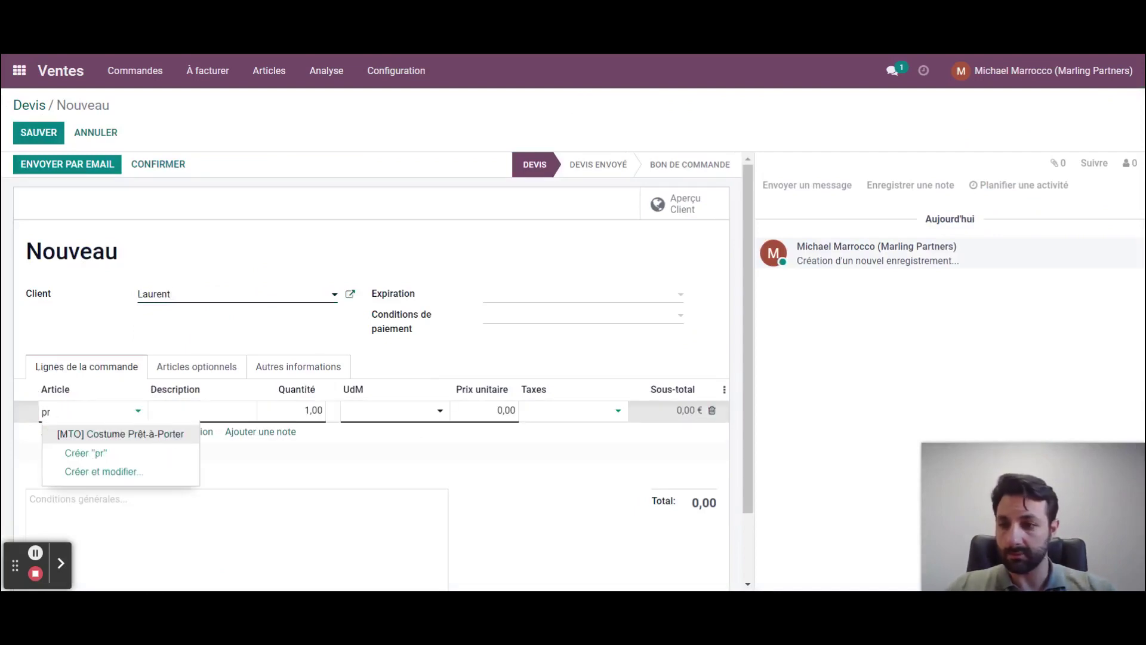
pyautogui.click(148, 436)
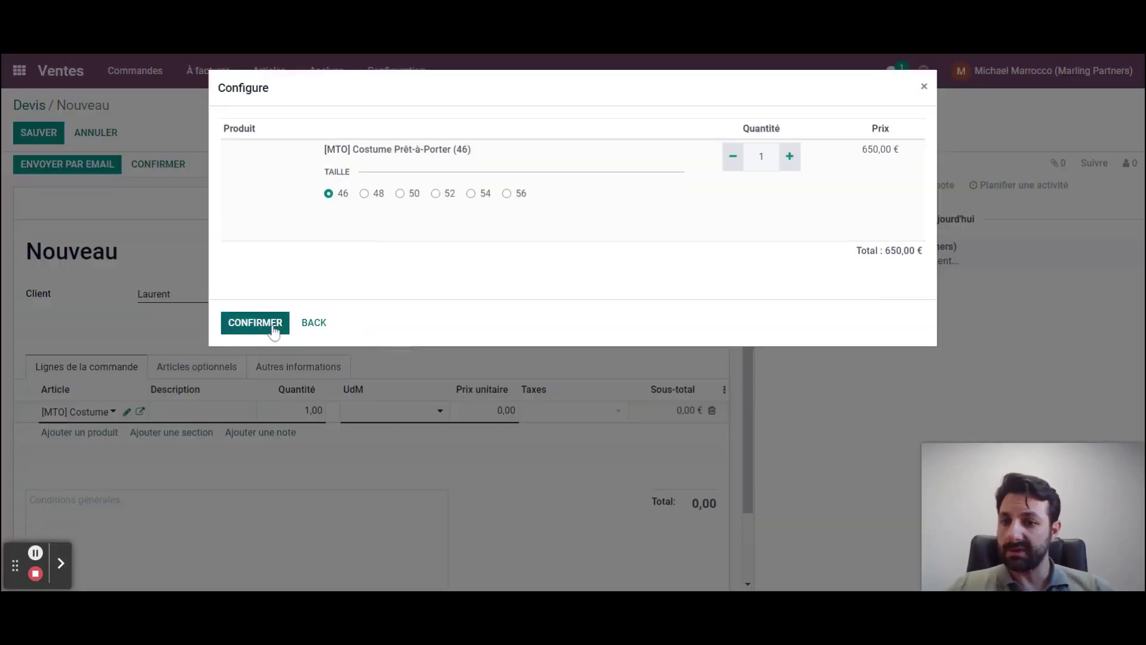
pyautogui.click(280, 327)
pyautogui.click(42, 134)
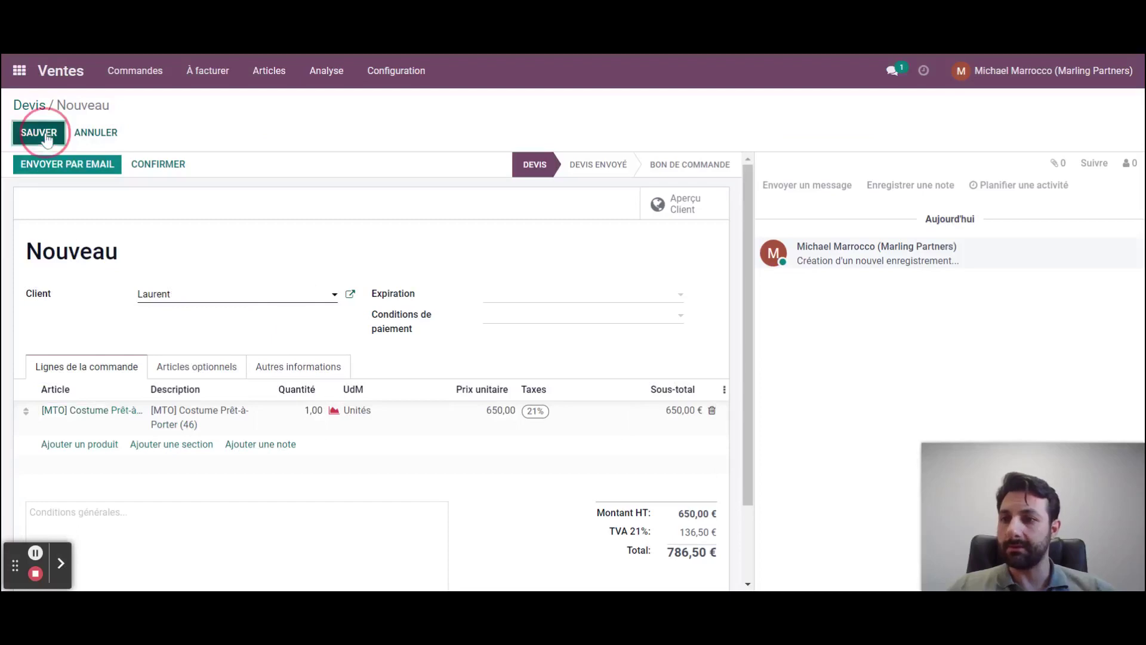
pyautogui.click(164, 170)
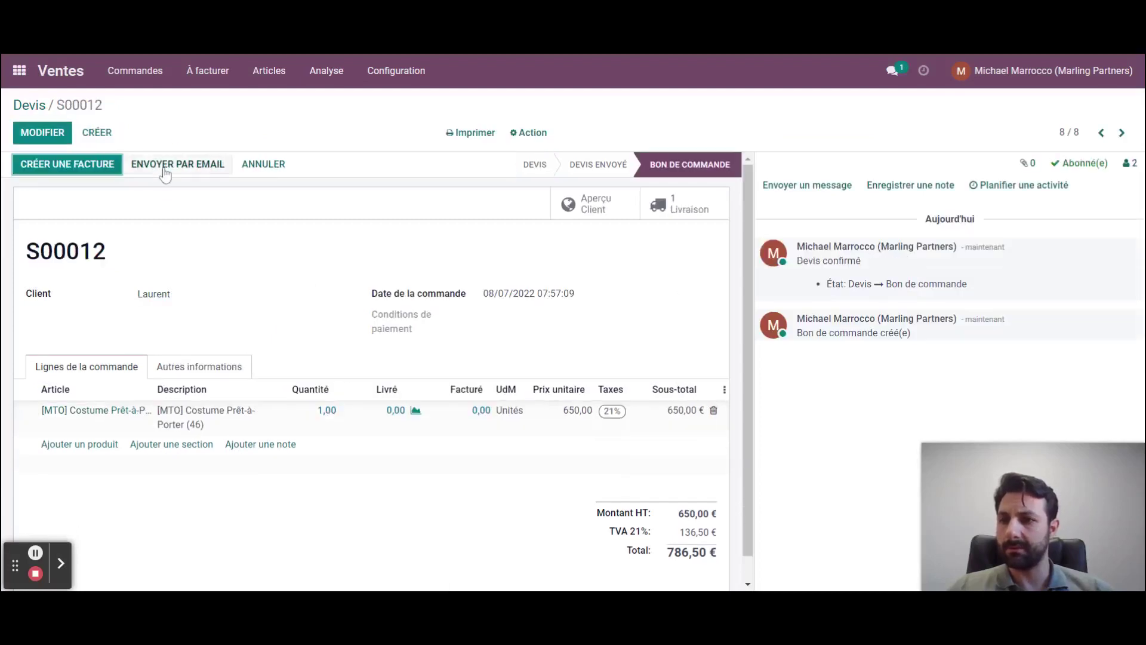
# Step: Create another quotation and select a different existing customer for the made-to-measure suit
pyautogui.click(100, 133)
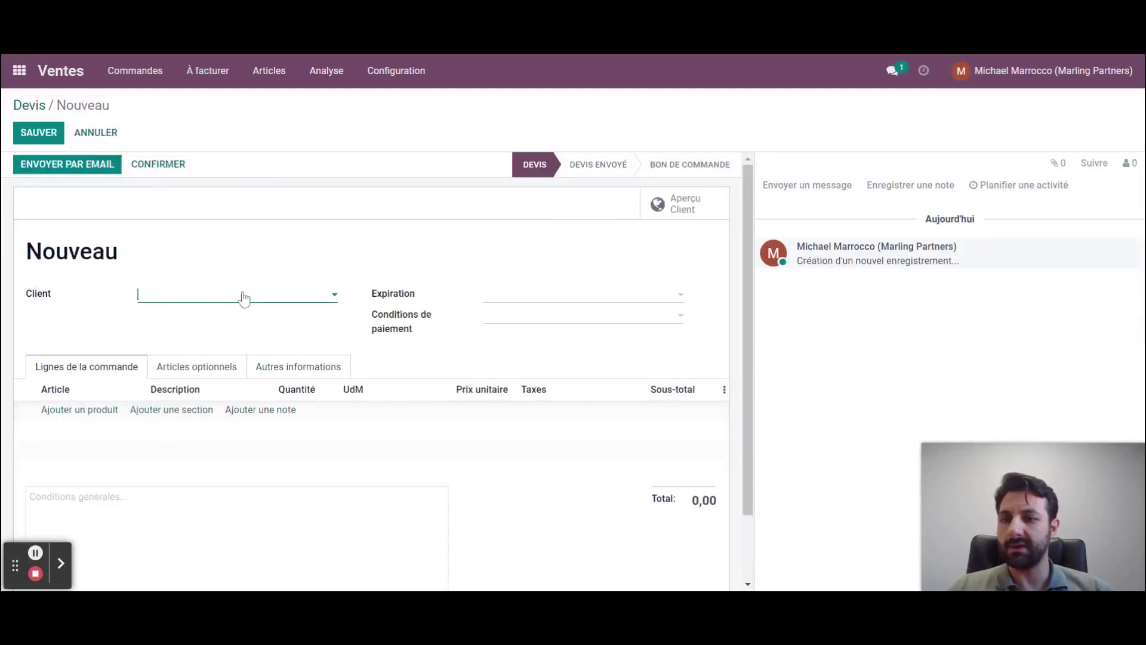
pyautogui.write('^mich')
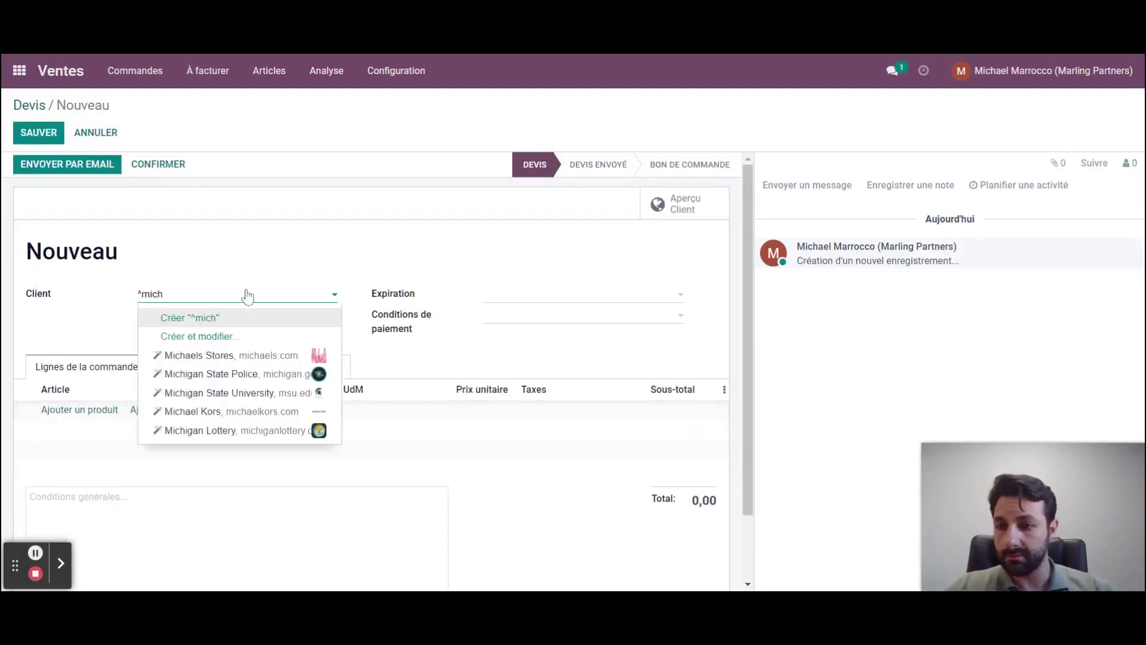
pyautogui.press('BackSpace')
pyautogui.press('BackSpace')
pyautogui.press('BackSpace')
pyautogui.press('BackSpace')
pyautogui.write('mi')
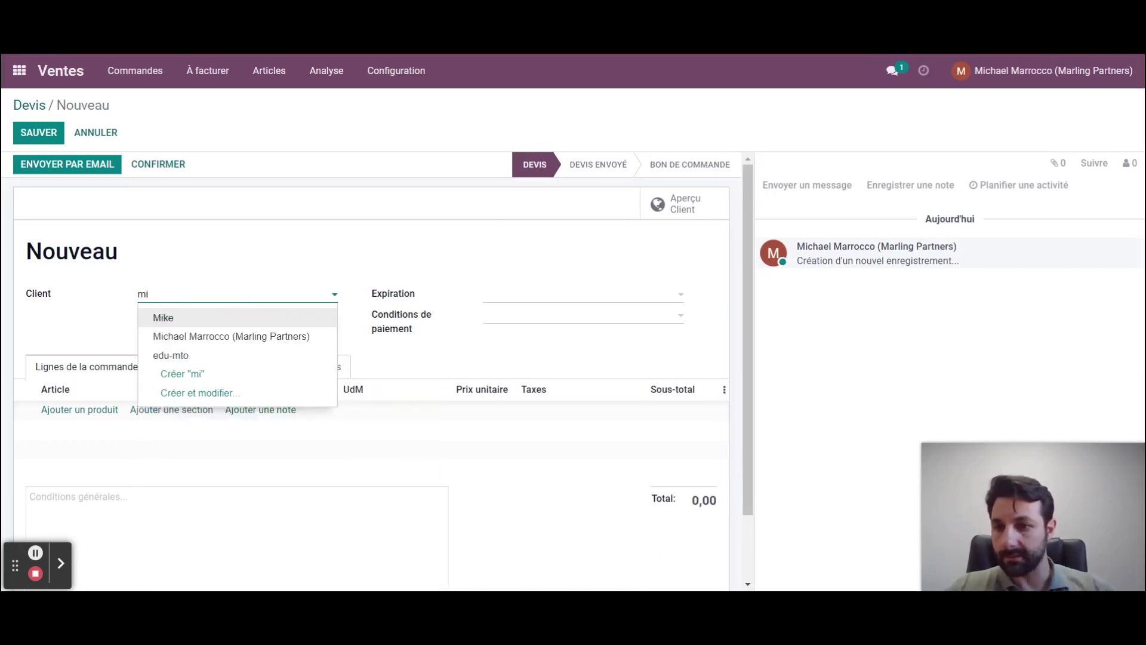
pyautogui.click(198, 319)
# Step: Add one [MTO-MTM] Costume demi-mesure in size 46, confirm the sales order and return to the quotation list
pyautogui.click(78, 410)
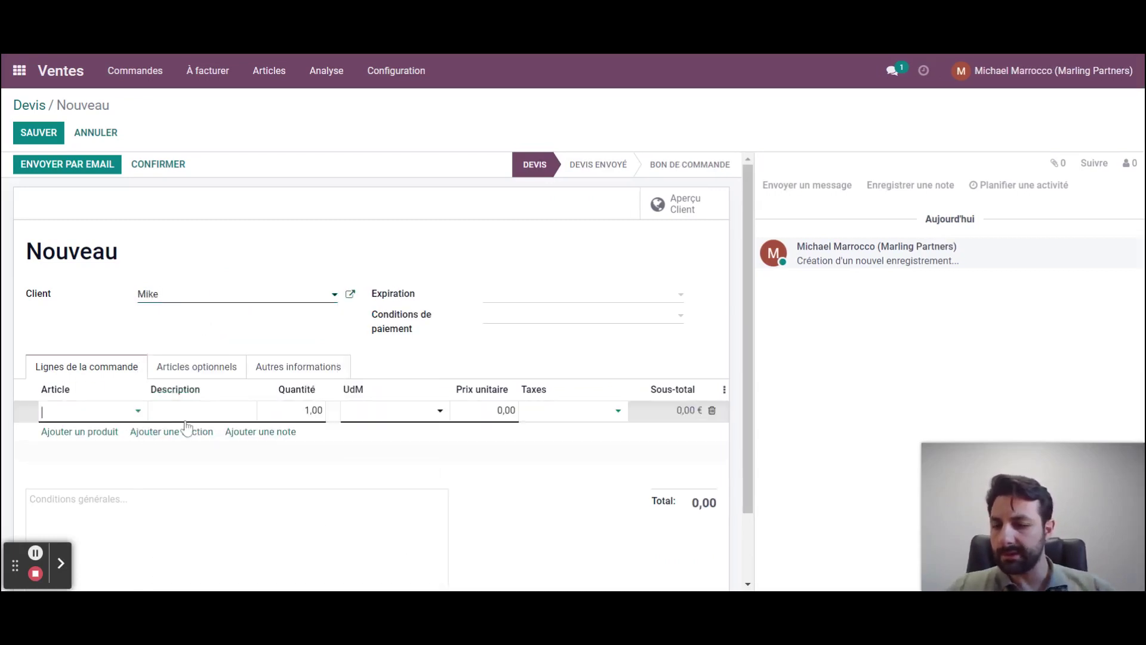
pyautogui.write('m')
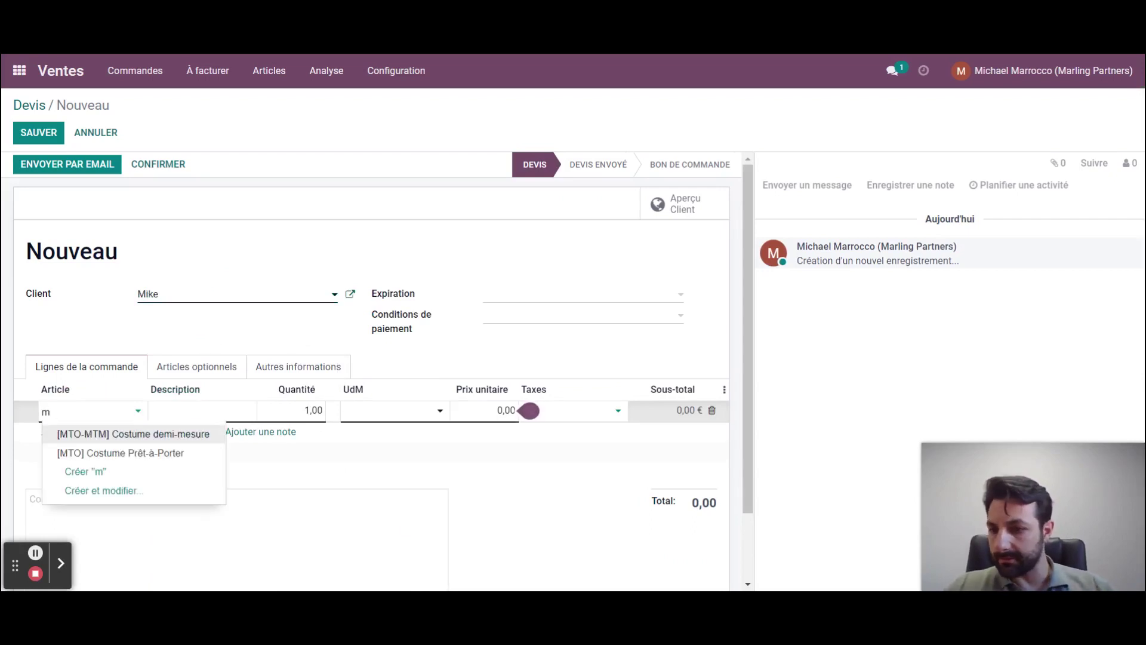
pyautogui.click(184, 441)
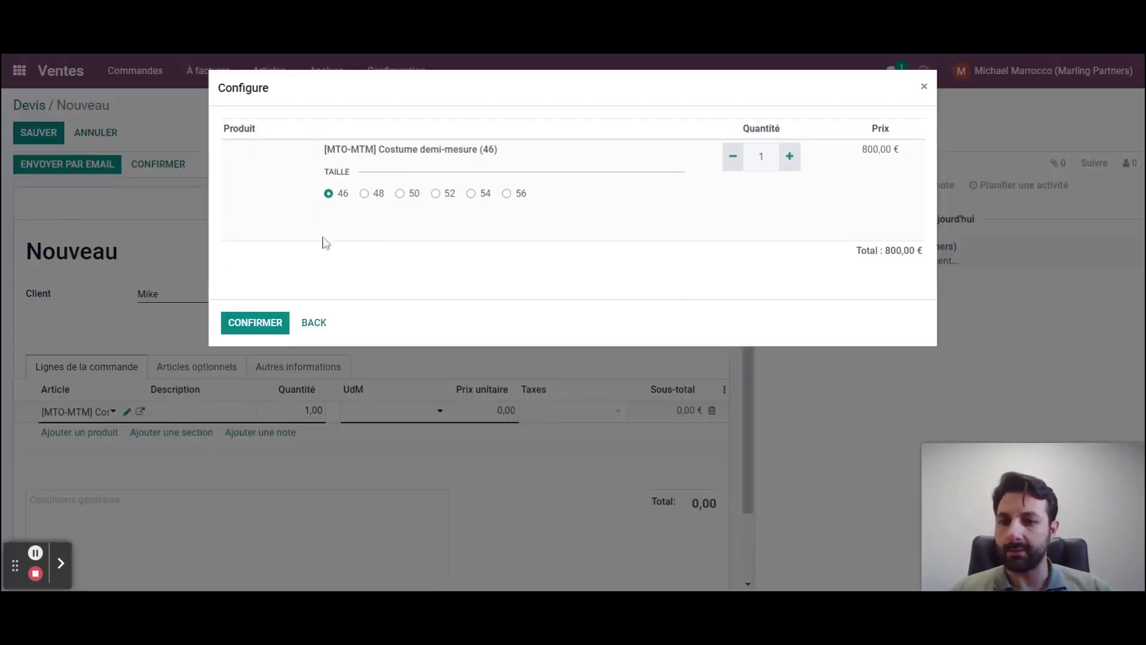
pyautogui.click(257, 324)
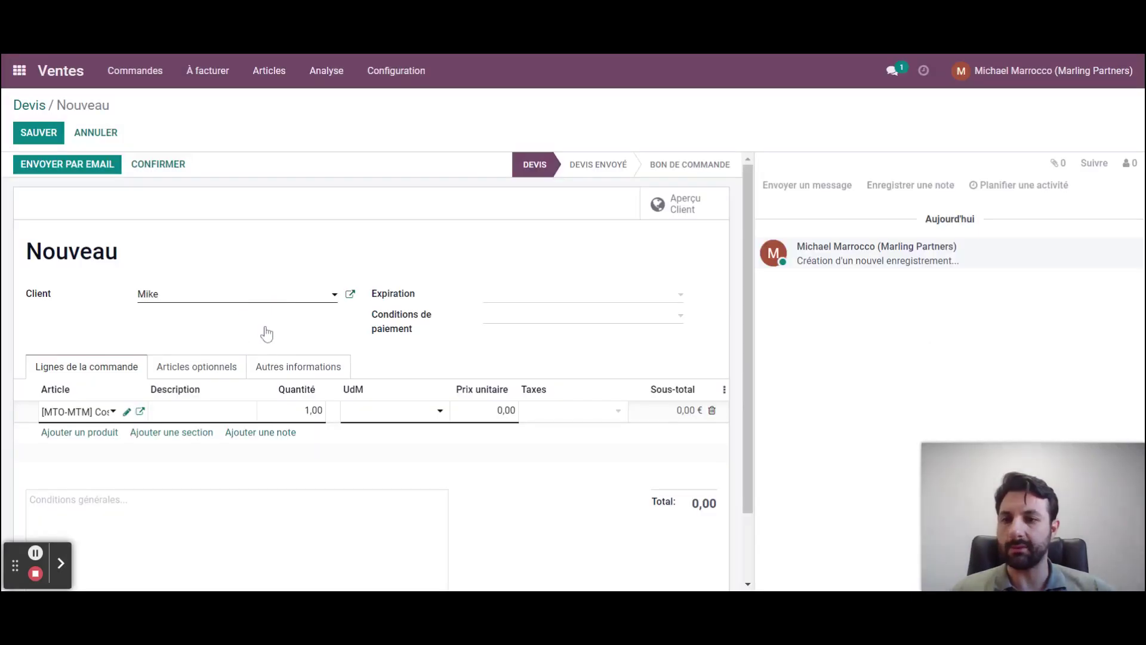
pyautogui.click(37, 134)
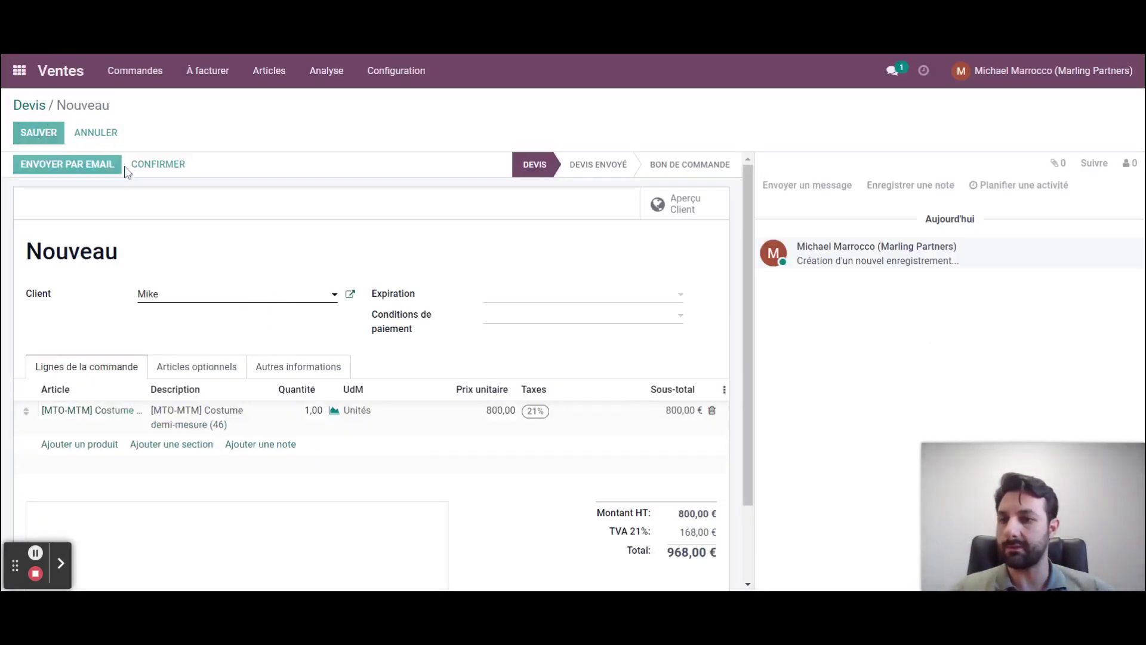
pyautogui.click(171, 171)
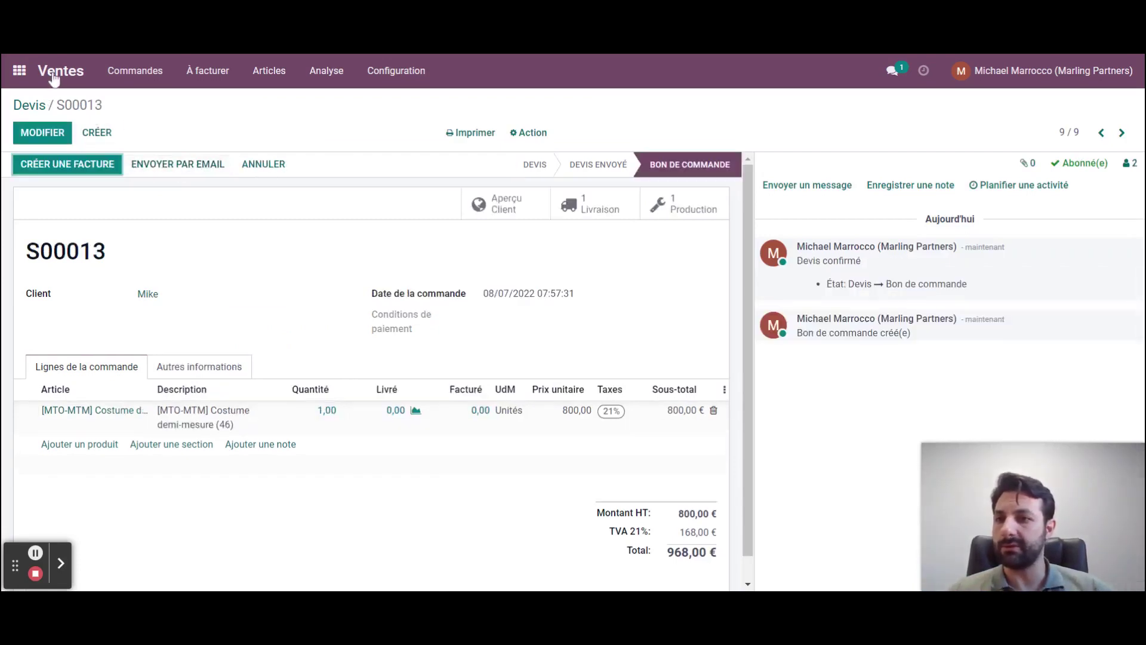
pyautogui.click(40, 104)
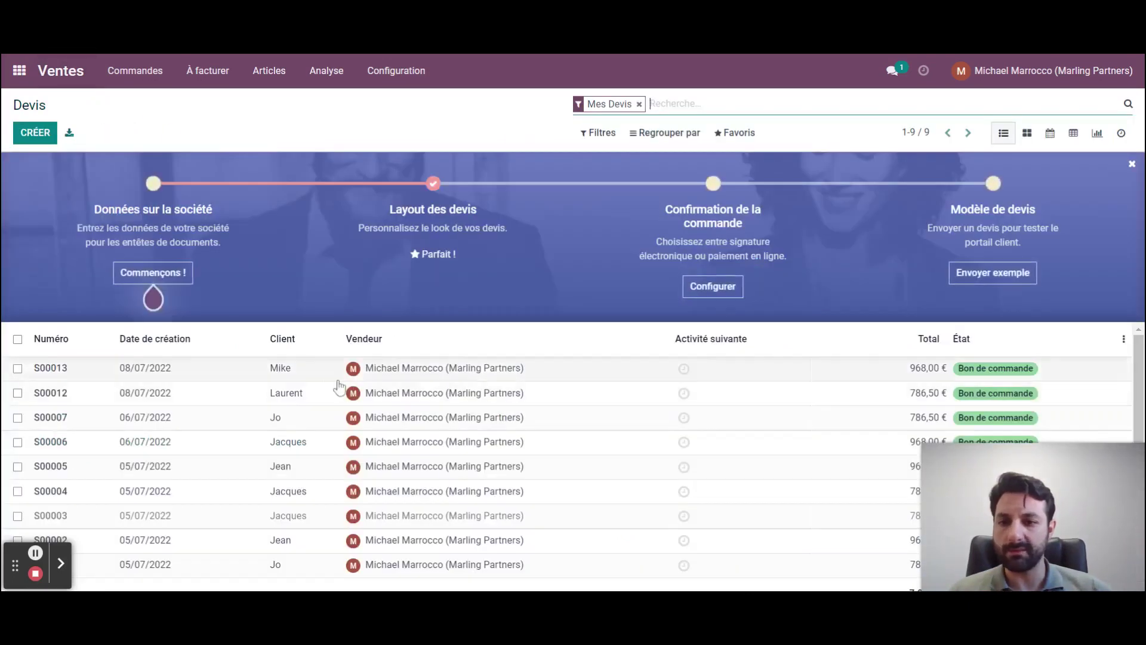
# Step: Compare the new made-to-measure and ready-to-wear sales orders, and inspect the manufacturing order linked to the made-to-measure one
pyautogui.click(302, 369)
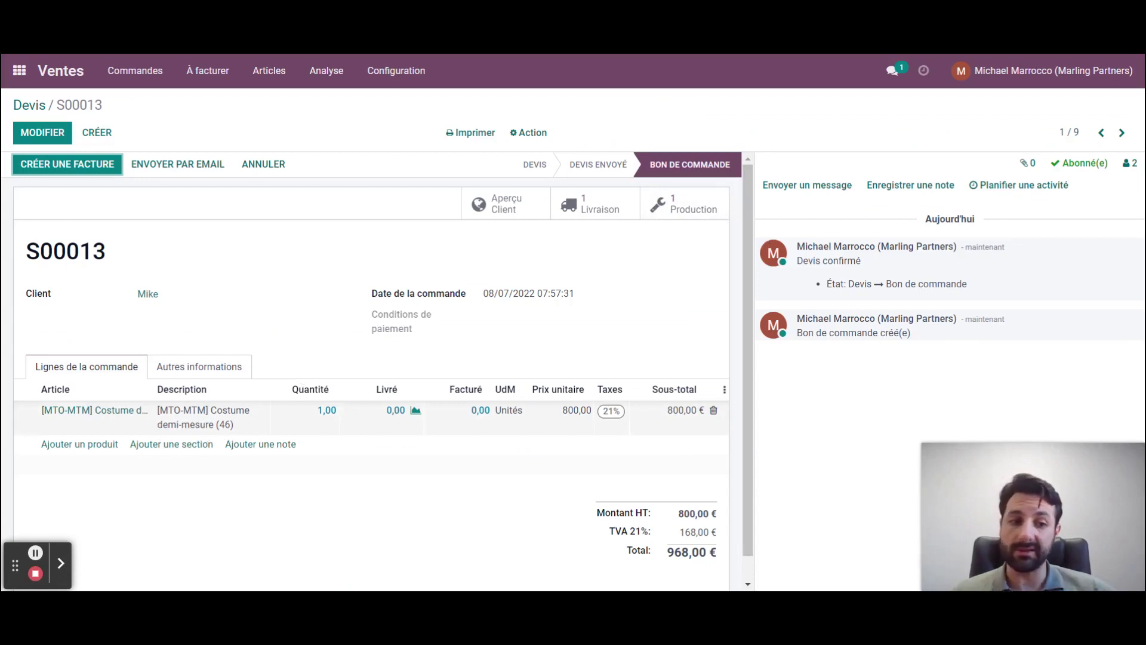
pyautogui.click(1119, 134)
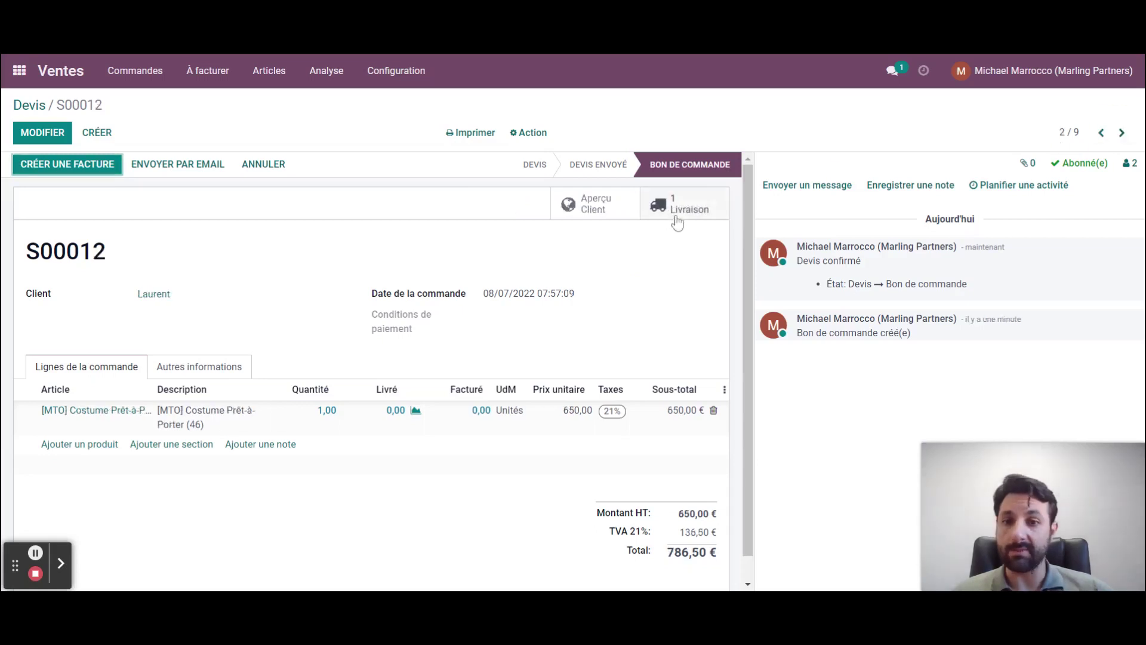
pyautogui.click(1106, 136)
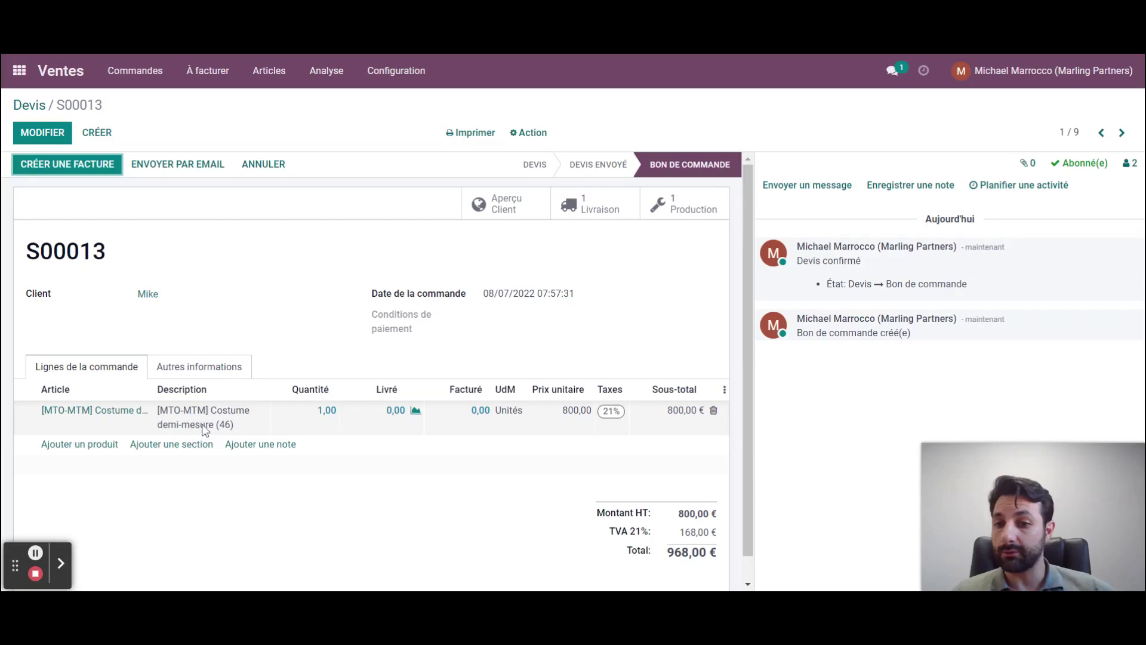
pyautogui.click(684, 217)
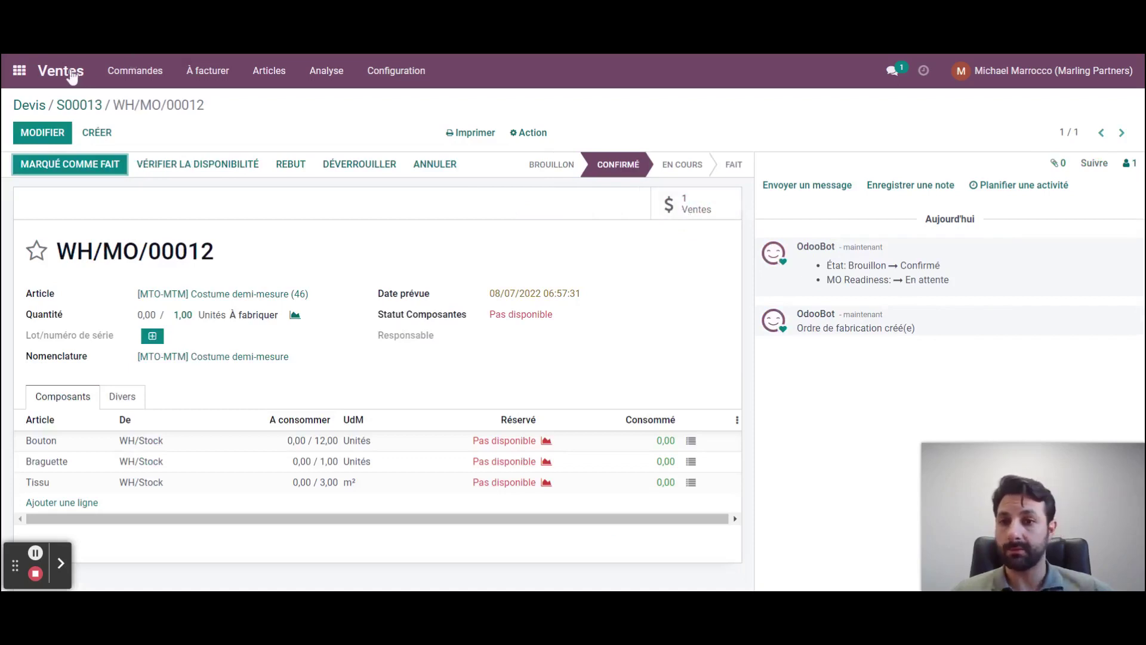
pyautogui.click(691, 214)
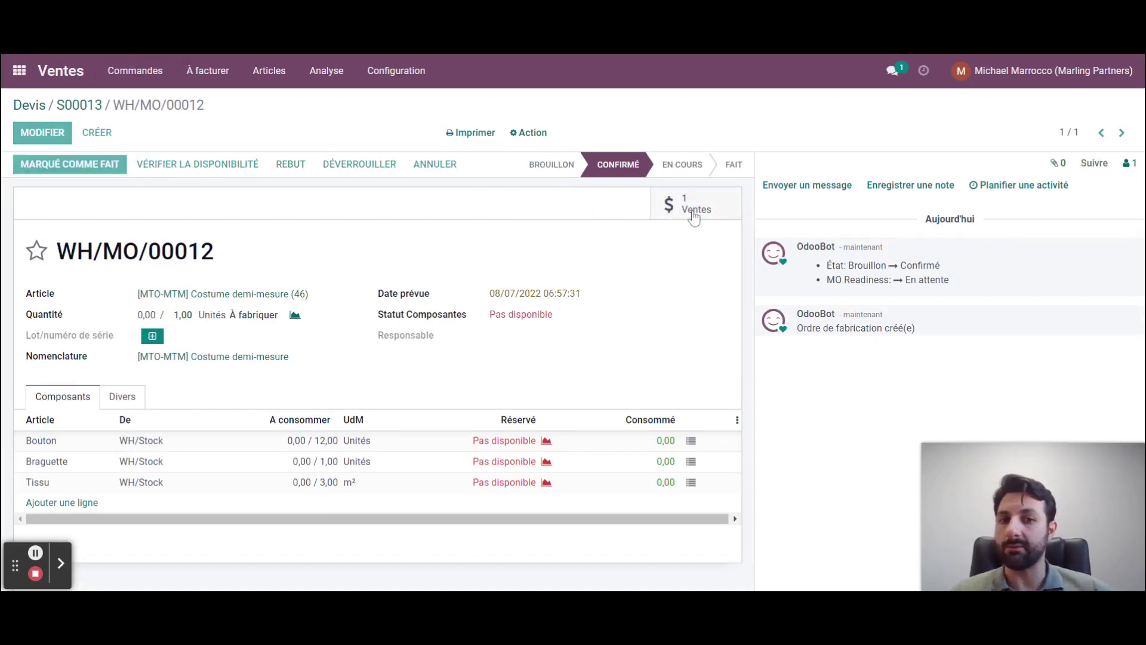
# Step: Switch to Stock and order the [MTO] Costume Prêt-à-Porter (46) once from the replenishment list
pyautogui.click(30, 73)
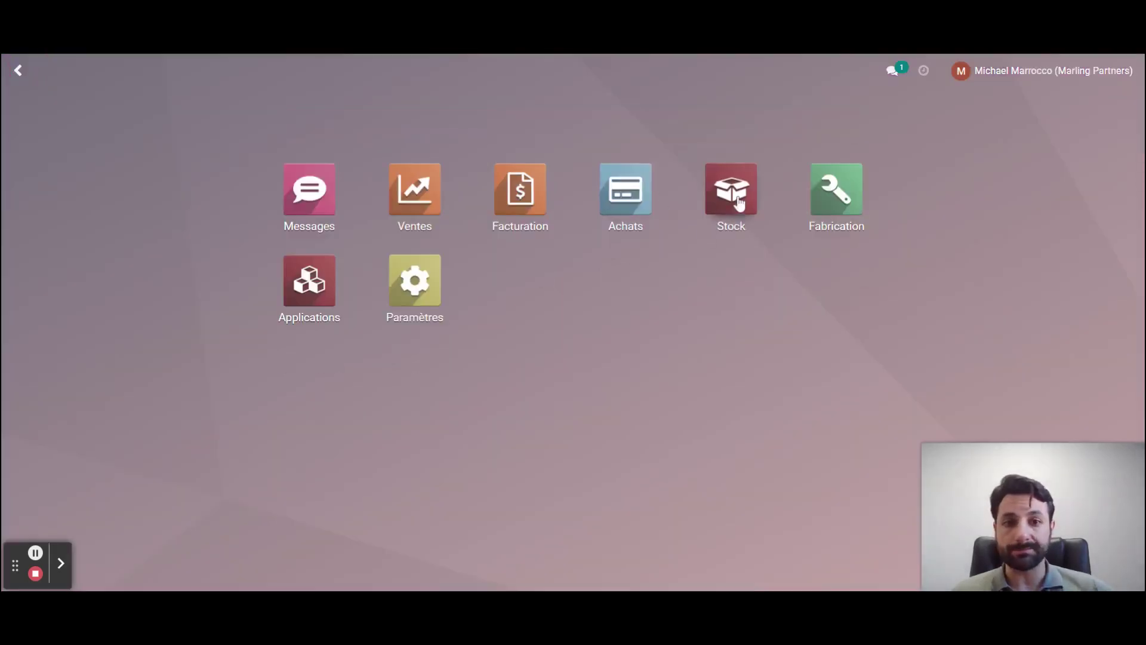
pyautogui.click(740, 204)
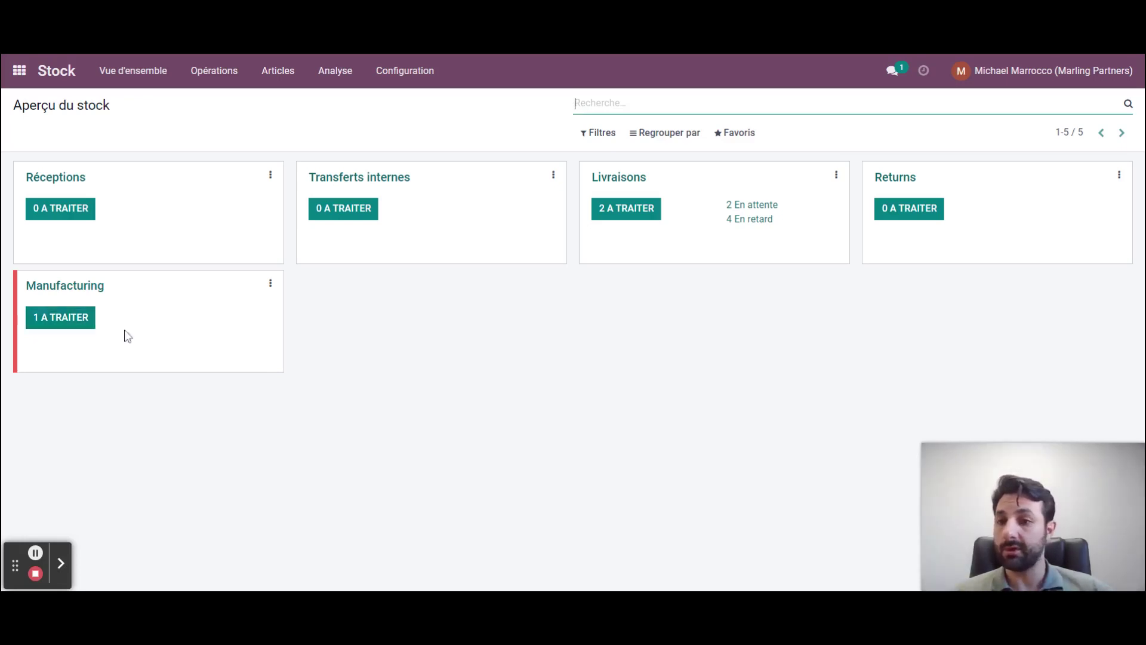
pyautogui.click(227, 76)
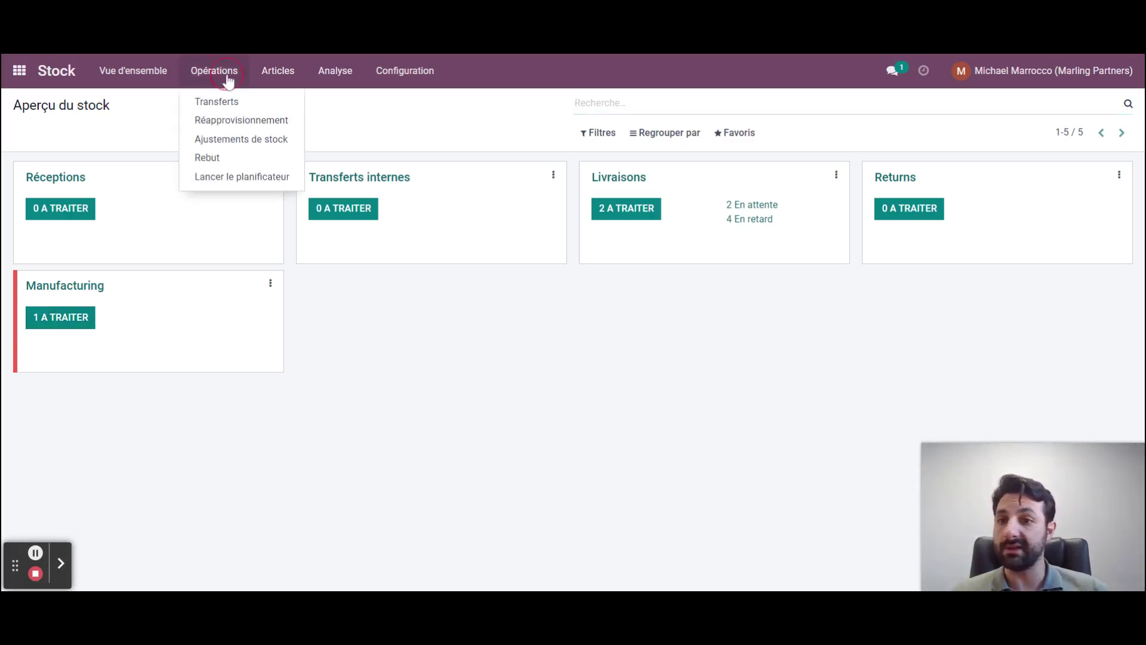
pyautogui.click(240, 125)
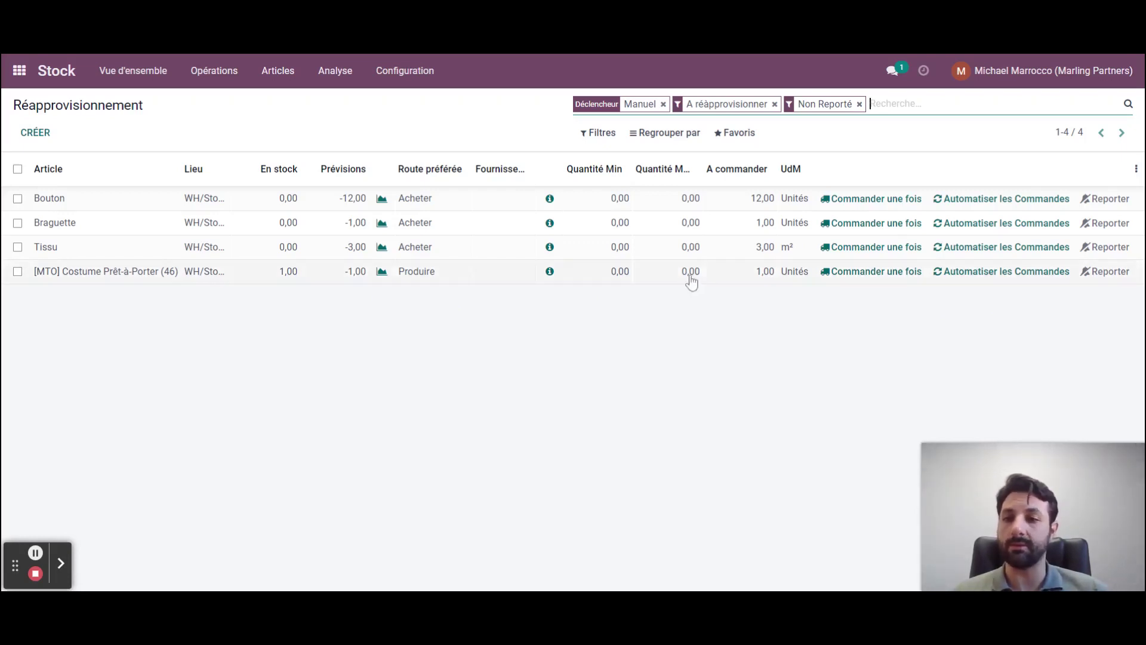
pyautogui.click(856, 279)
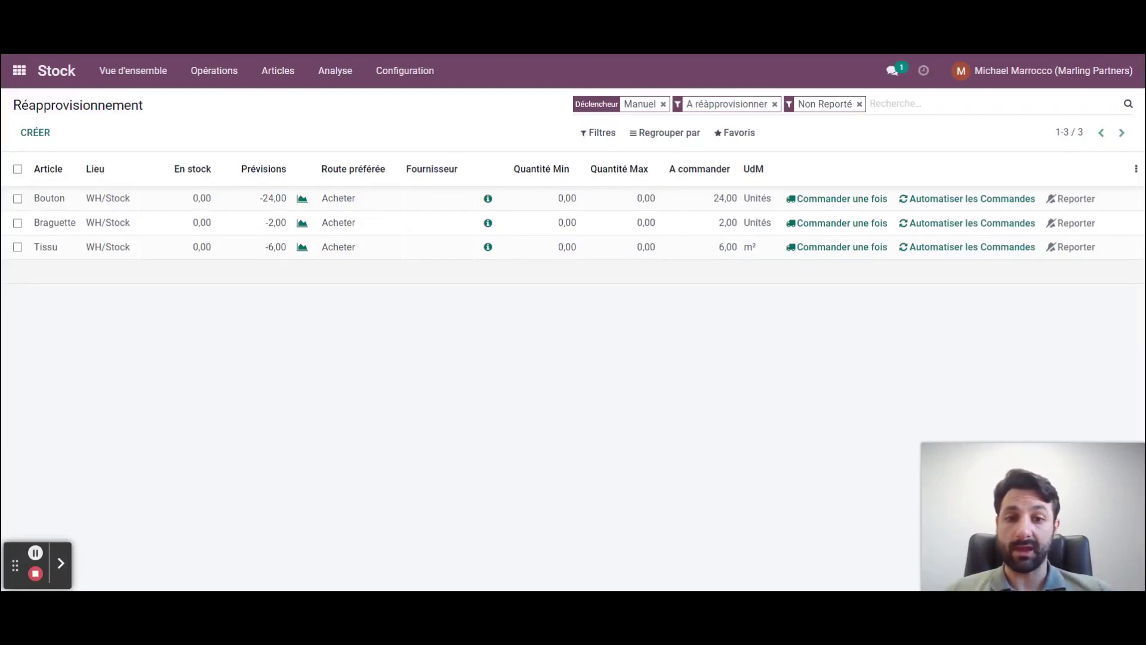
# Step: Show the late deliveries, cancel the stock reservation of WH/OUT/00008 and return to the delivery list
pyautogui.click(57, 71)
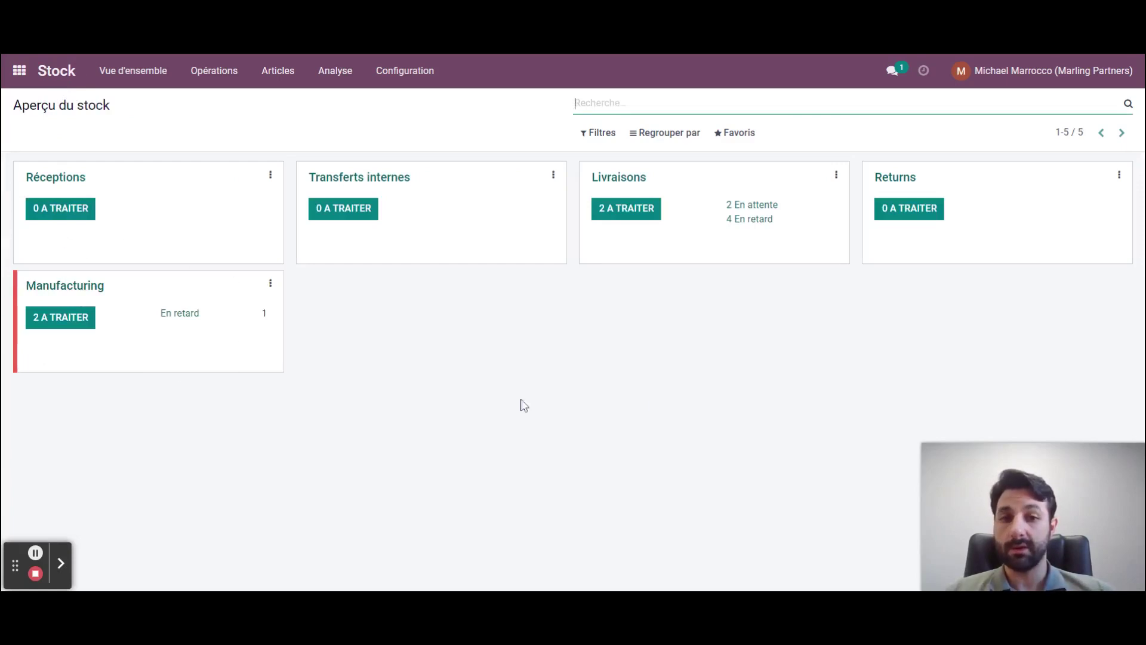
pyautogui.click(742, 220)
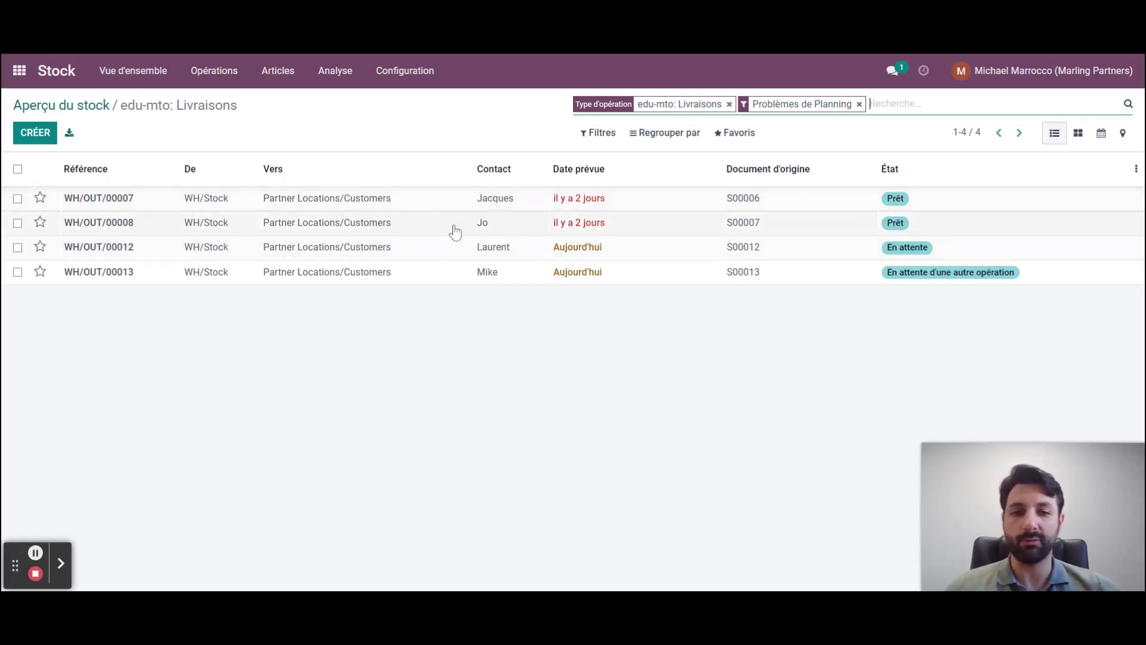
pyautogui.click(401, 232)
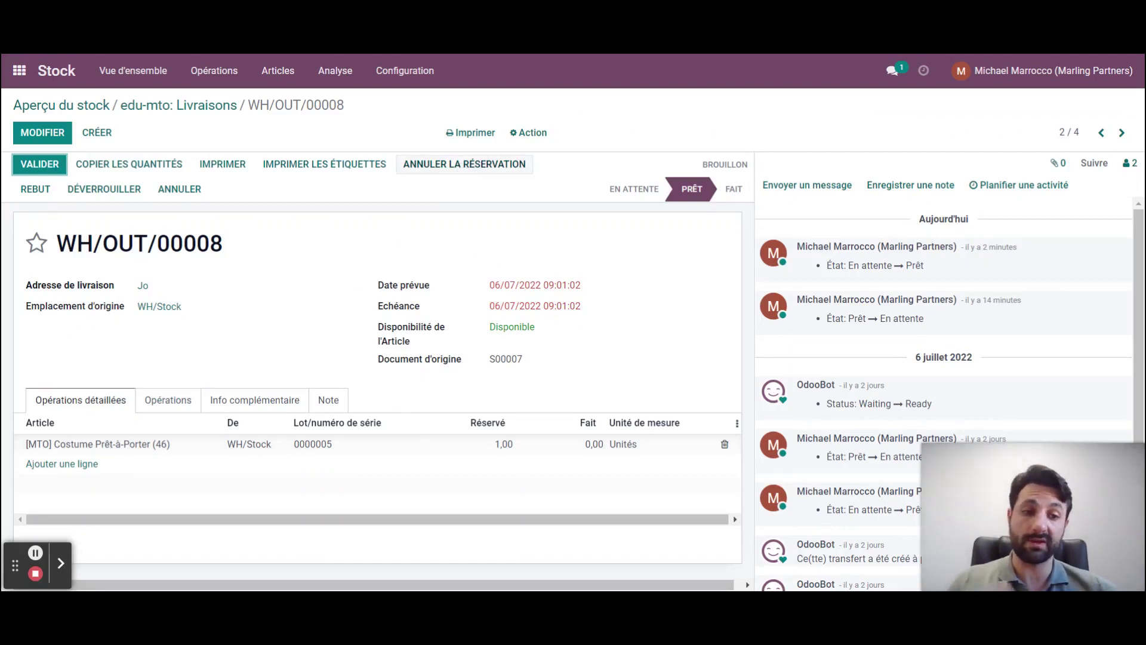
pyautogui.click(463, 167)
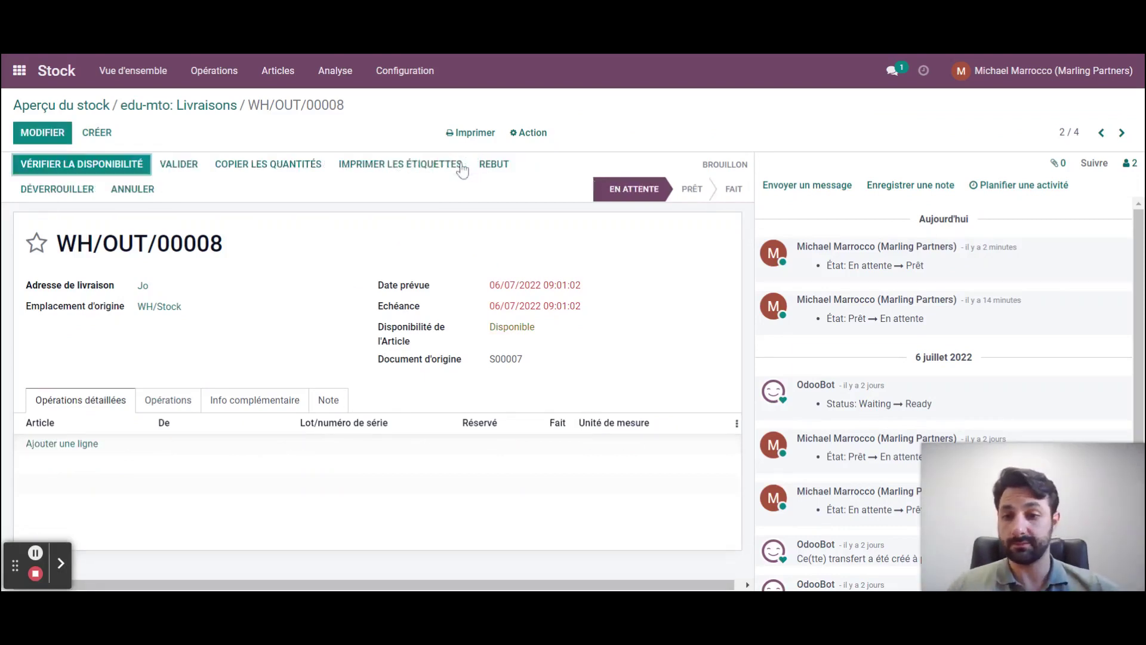
pyautogui.click(194, 113)
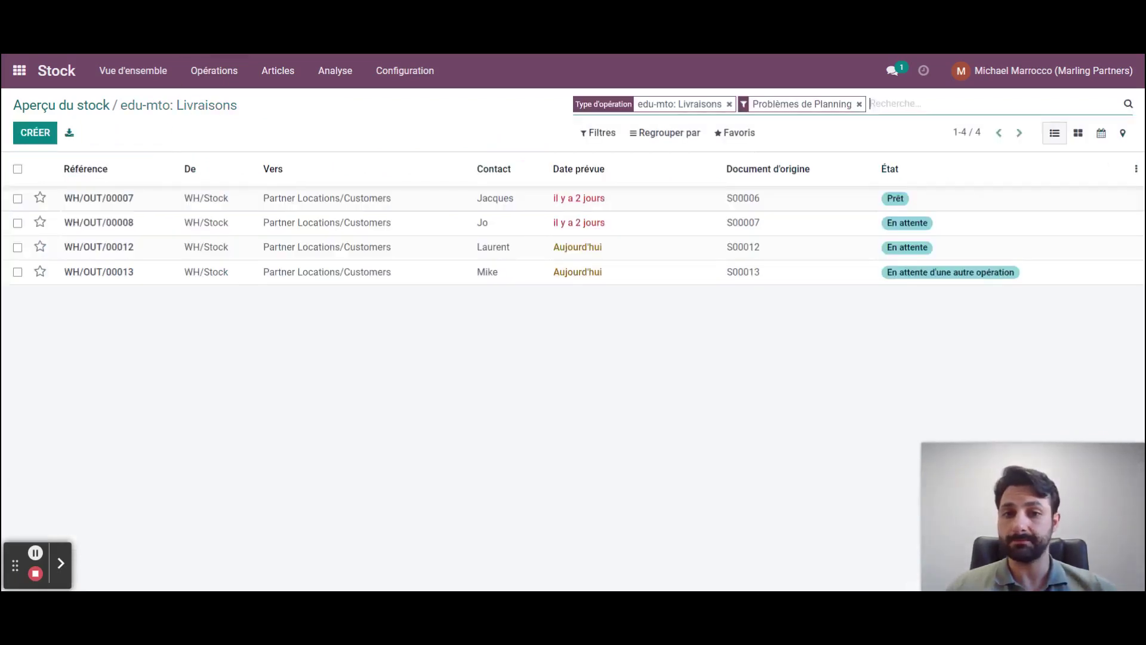
# Step: Check availability for delivery WH/OUT/00012 to reserve the ready-to-wear suit, and validate it with the immediate transfer
pyautogui.click(385, 254)
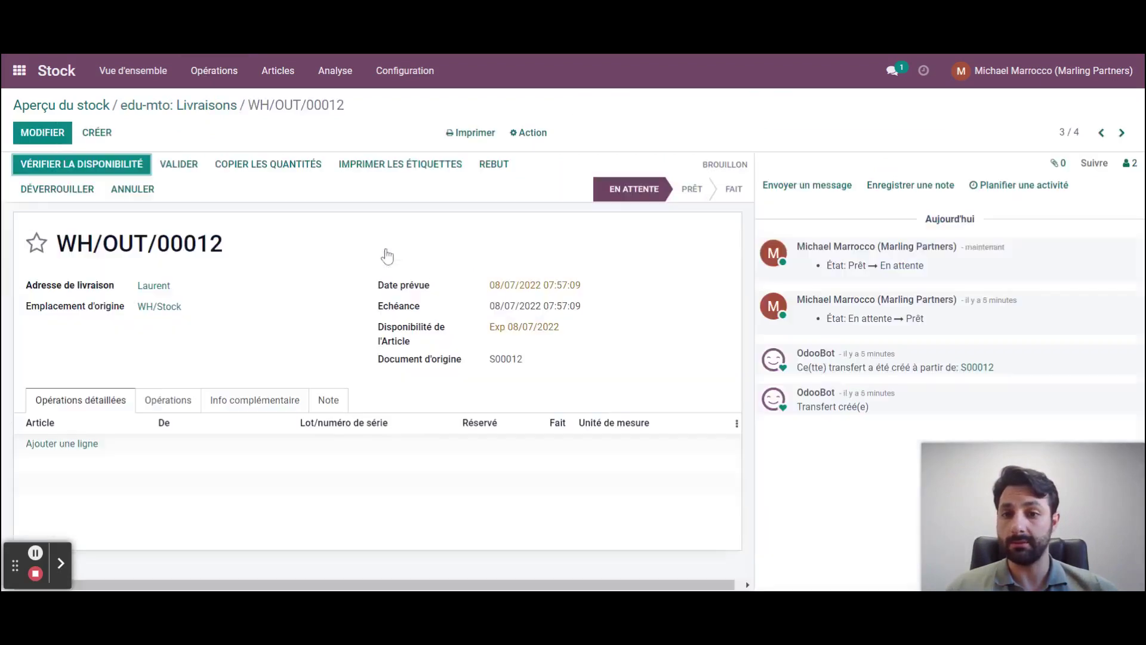
pyautogui.click(101, 170)
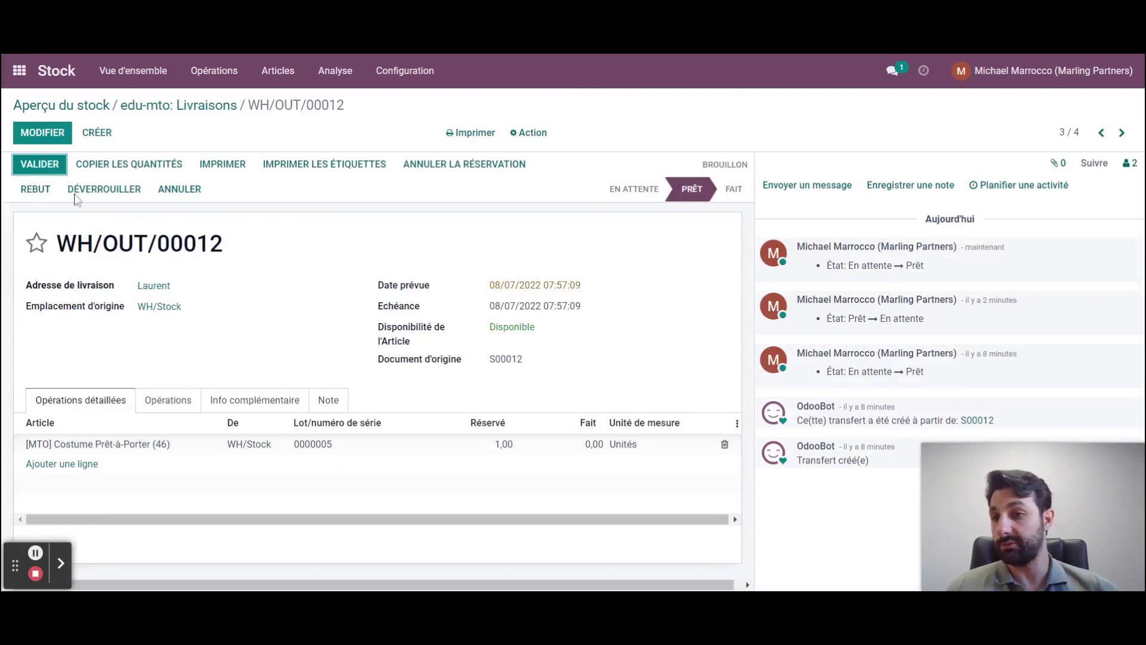
pyautogui.click(43, 170)
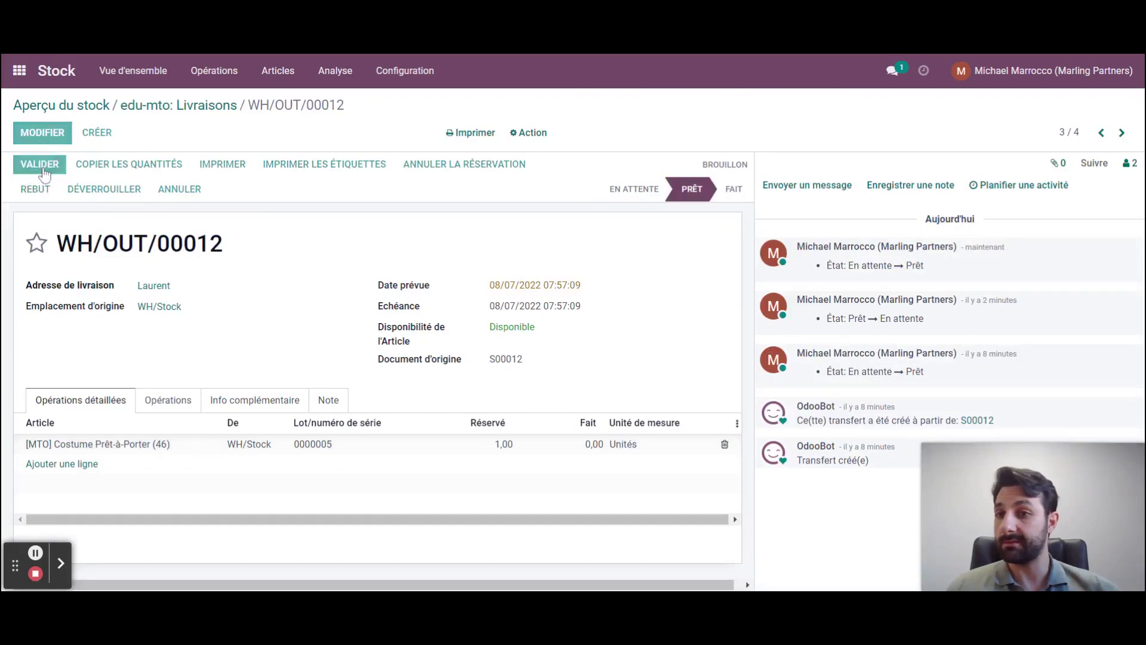
pyautogui.click(253, 204)
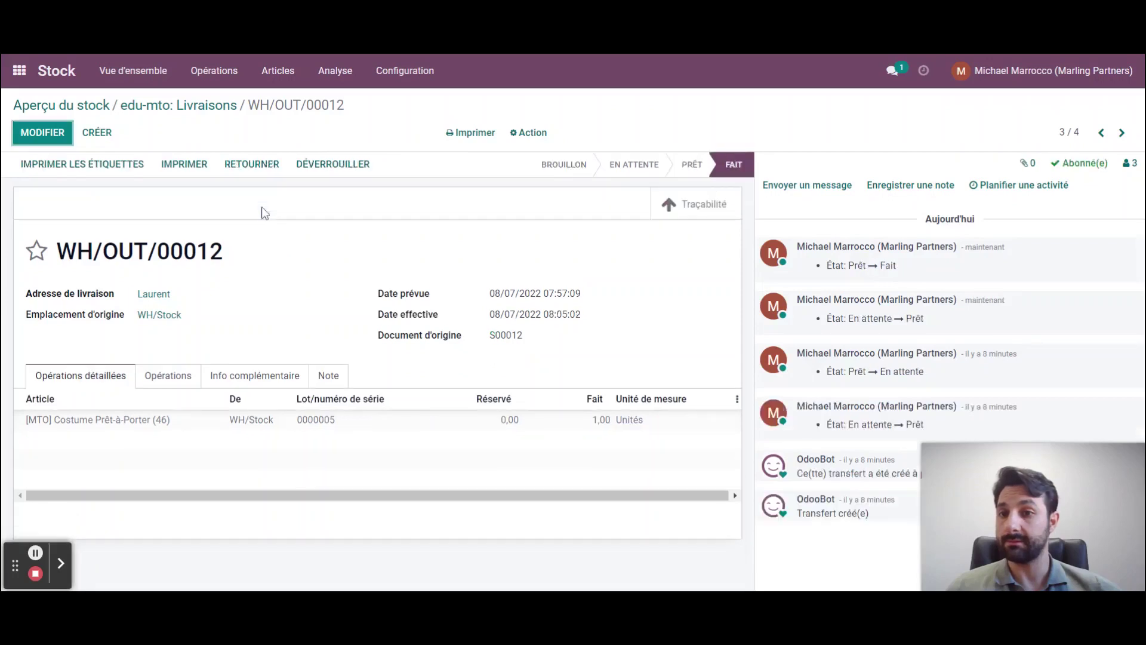
# Step: Cancel the reservation of the made-to-measure suit on delivery WH/OUT/00007 and return to the stock overview
pyautogui.click(189, 111)
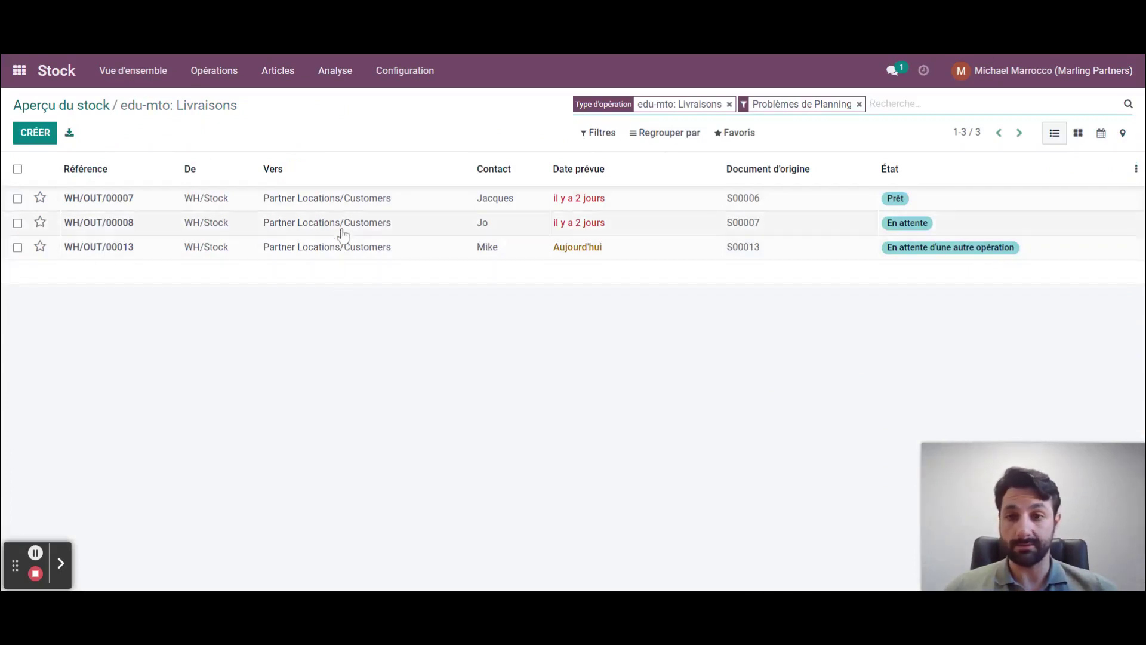
pyautogui.click(333, 206)
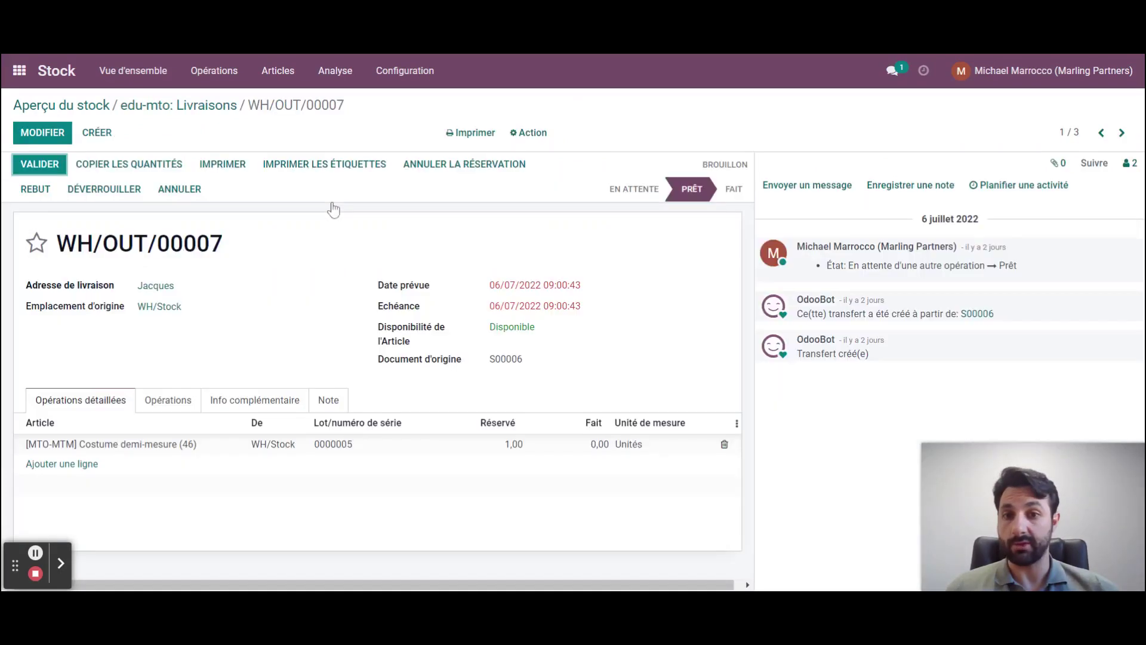
pyautogui.click(449, 173)
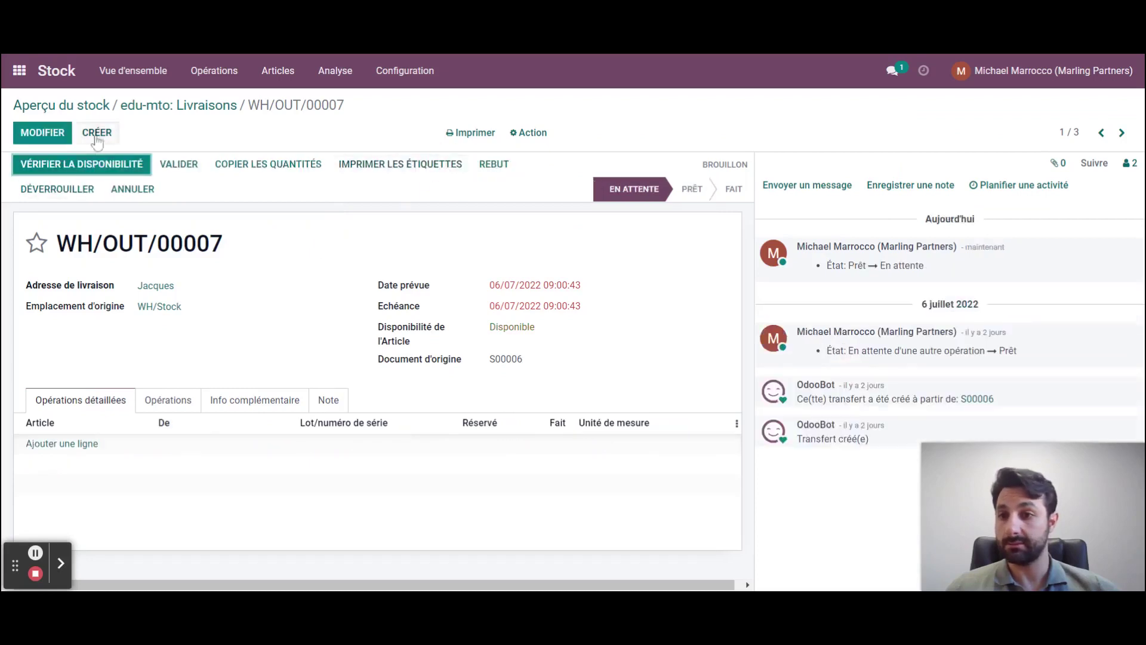
pyautogui.click(91, 109)
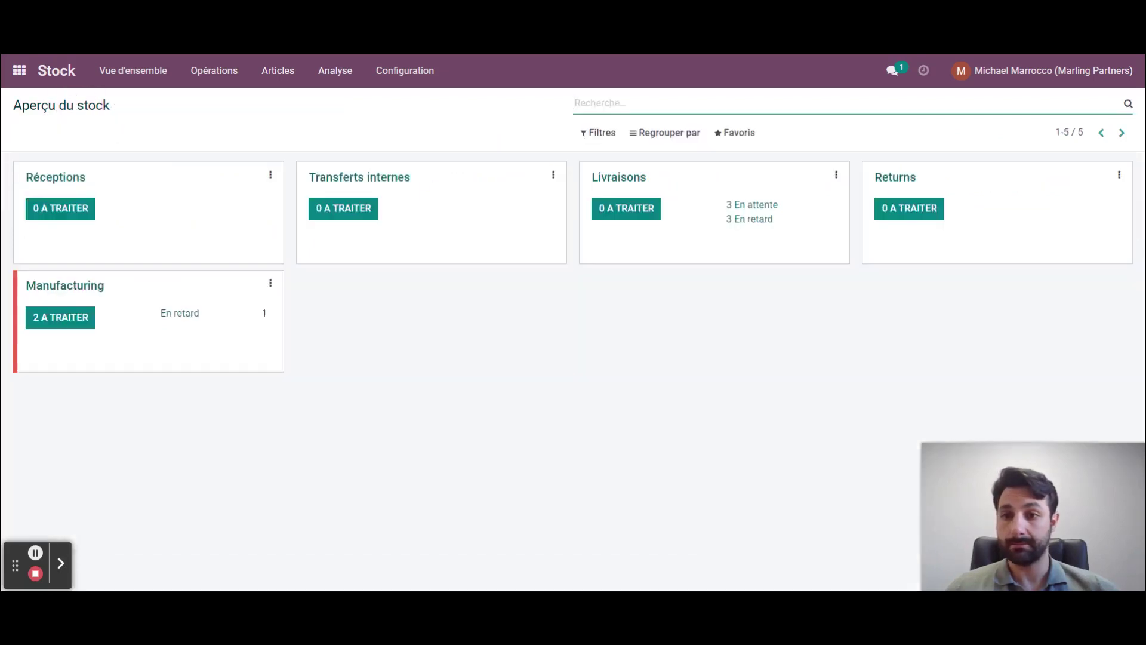
# Step: Open the late made-to-measure delivery WH/OUT/00013 and check its availability
pyautogui.click(747, 219)
pyautogui.click(638, 249)
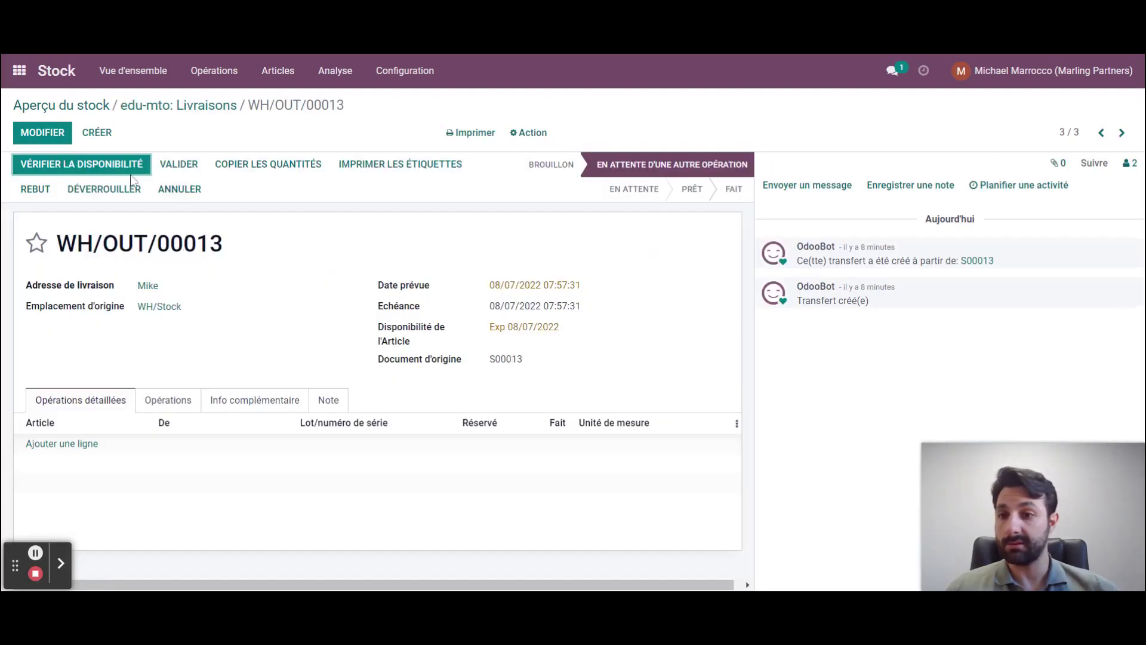
pyautogui.click(110, 165)
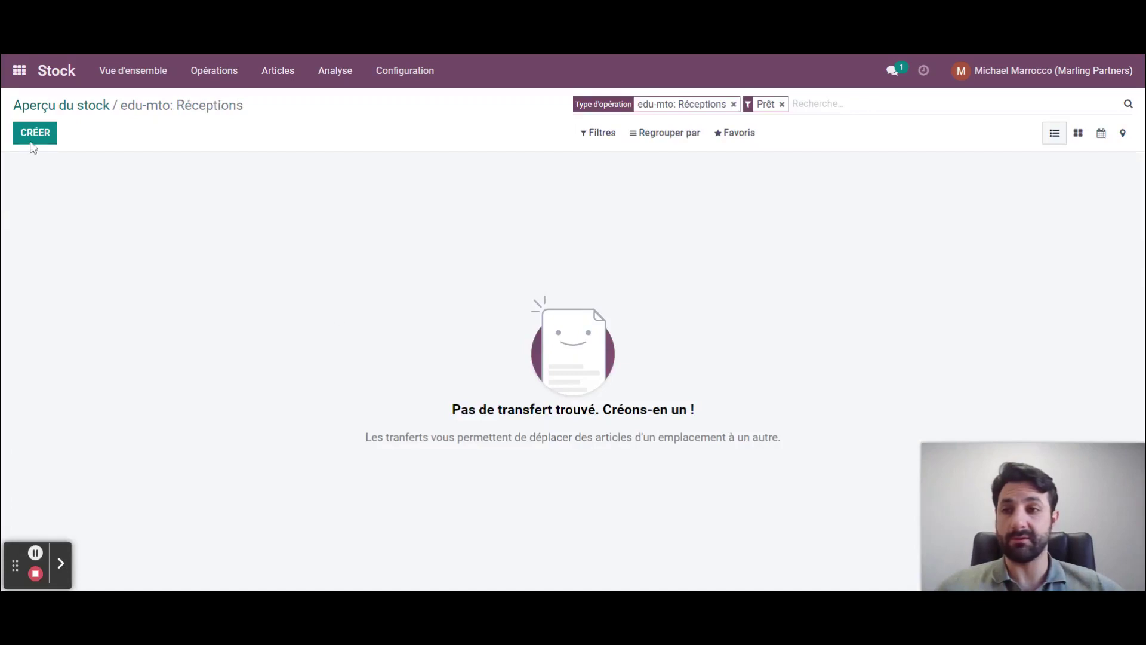
# Step: Open the product list in Stock and review the available quantities of the suits and components
pyautogui.click(20, 71)
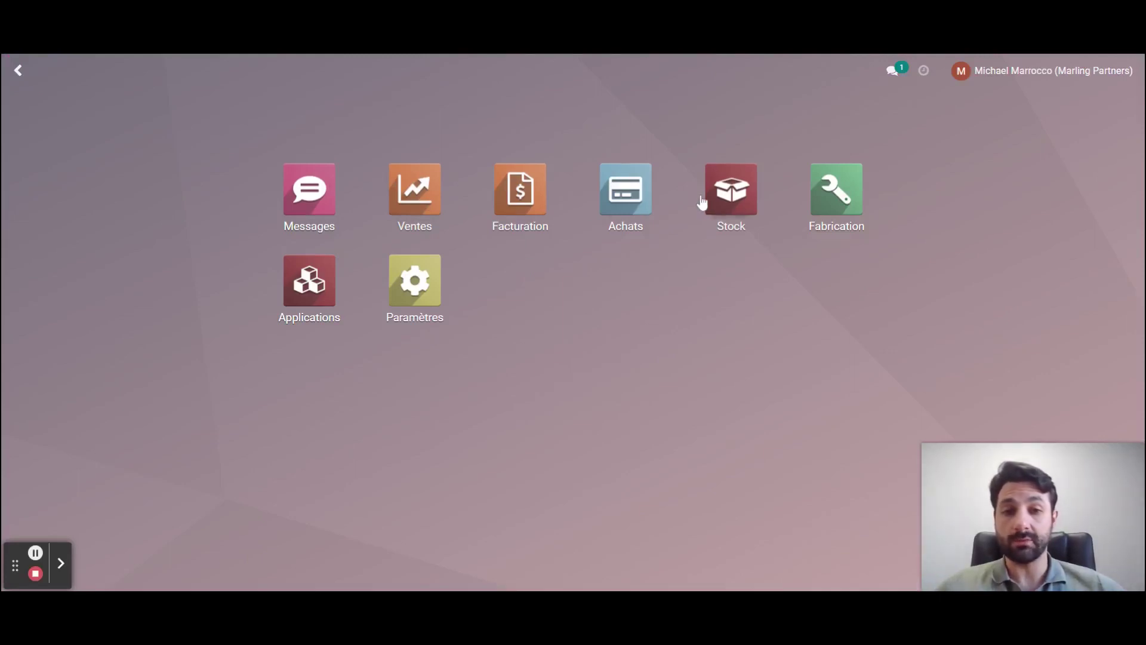
pyautogui.click(729, 197)
pyautogui.click(263, 71)
pyautogui.click(281, 98)
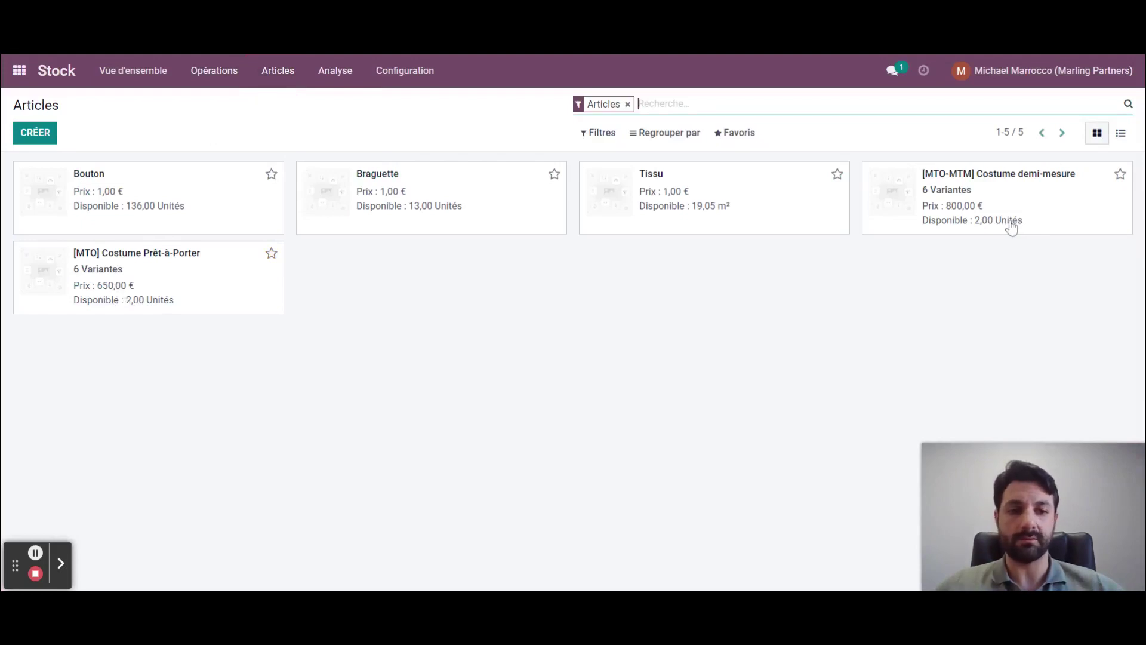
# Step: Switch to Ventes, create a new quotation and select an existing customer
pyautogui.click(19, 74)
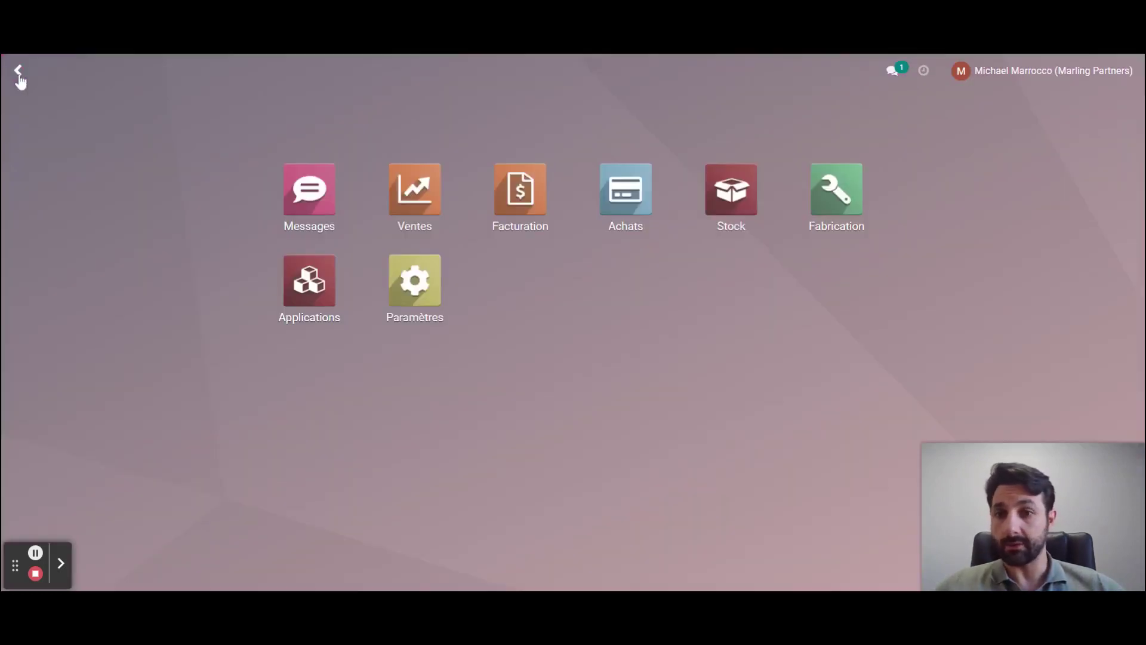
pyautogui.click(433, 218)
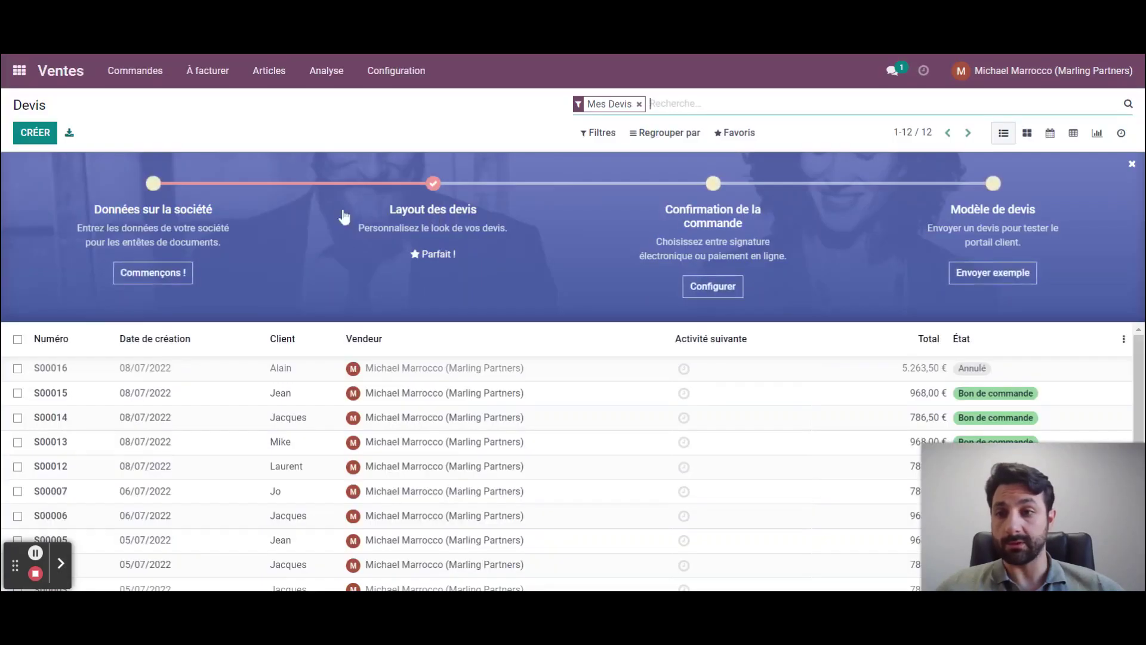
pyautogui.click(34, 130)
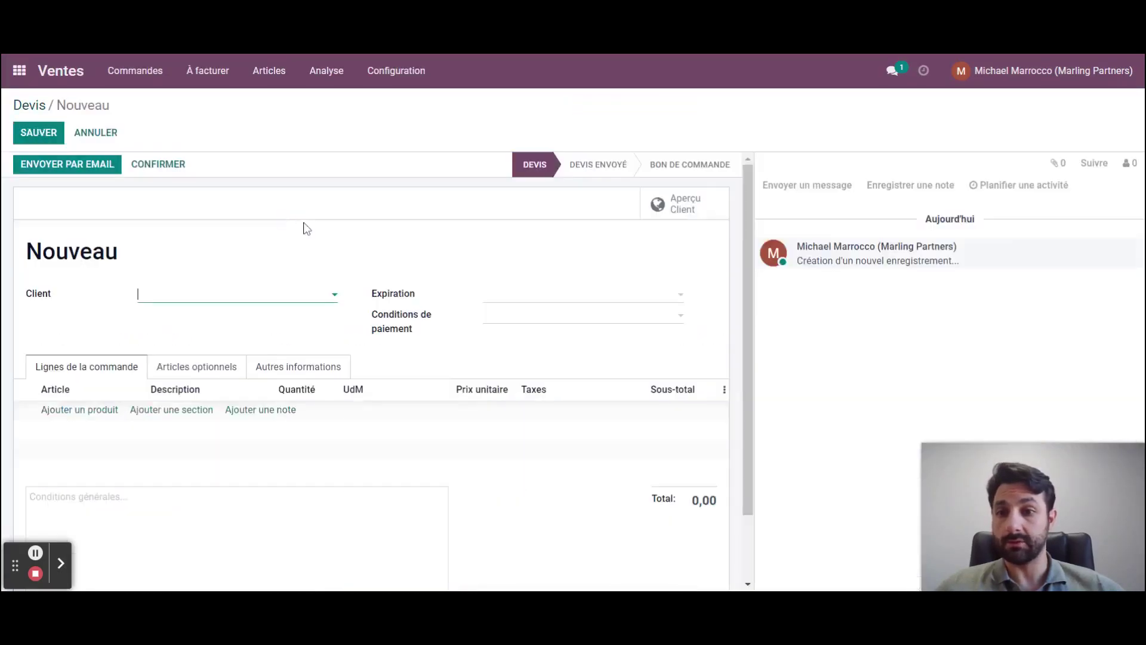
pyautogui.click(203, 302)
pyautogui.click(174, 335)
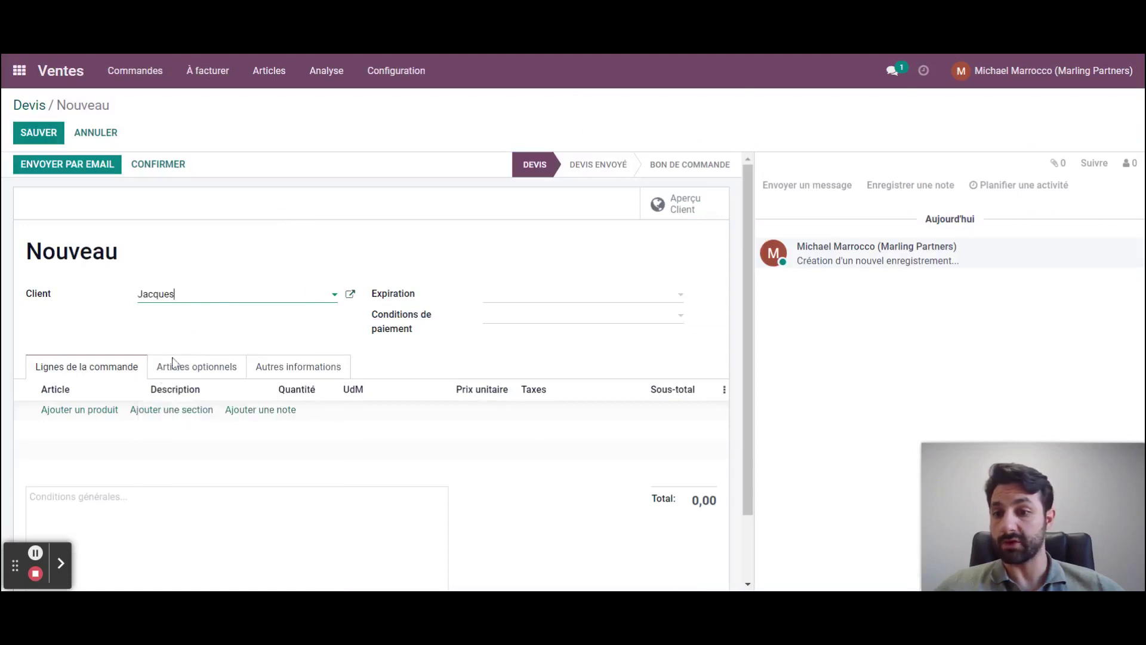
# Step: Add one Costume demi-mesure and one Costume Prêt-à-Porter, both in size 46, to the quotation and save it
pyautogui.click(98, 410)
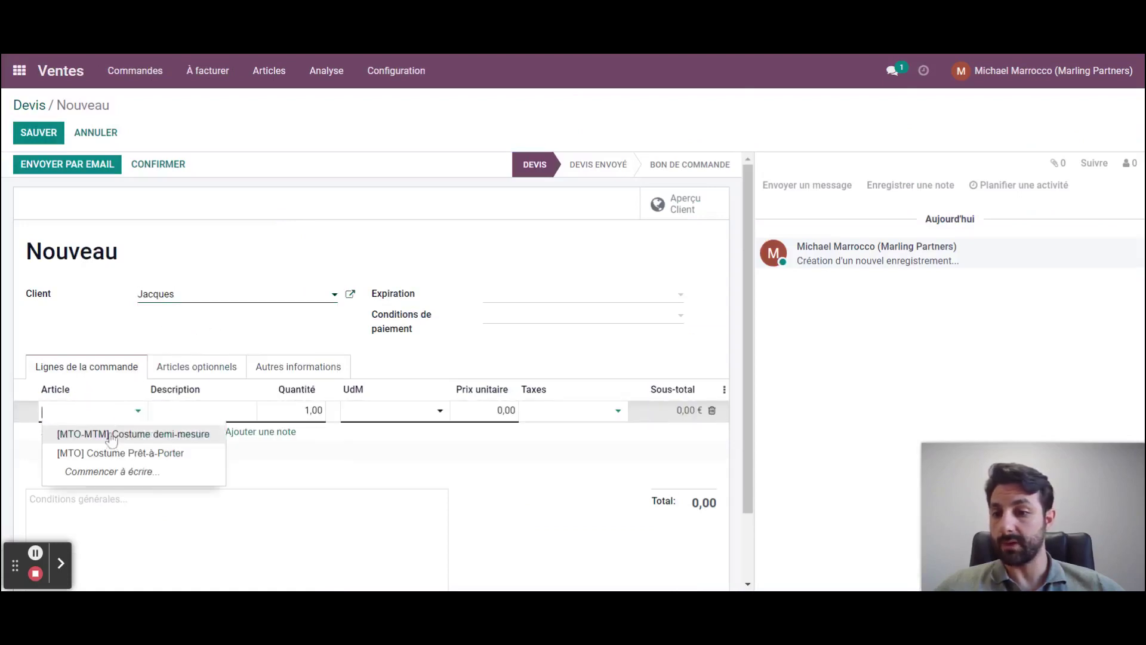
pyautogui.click(123, 438)
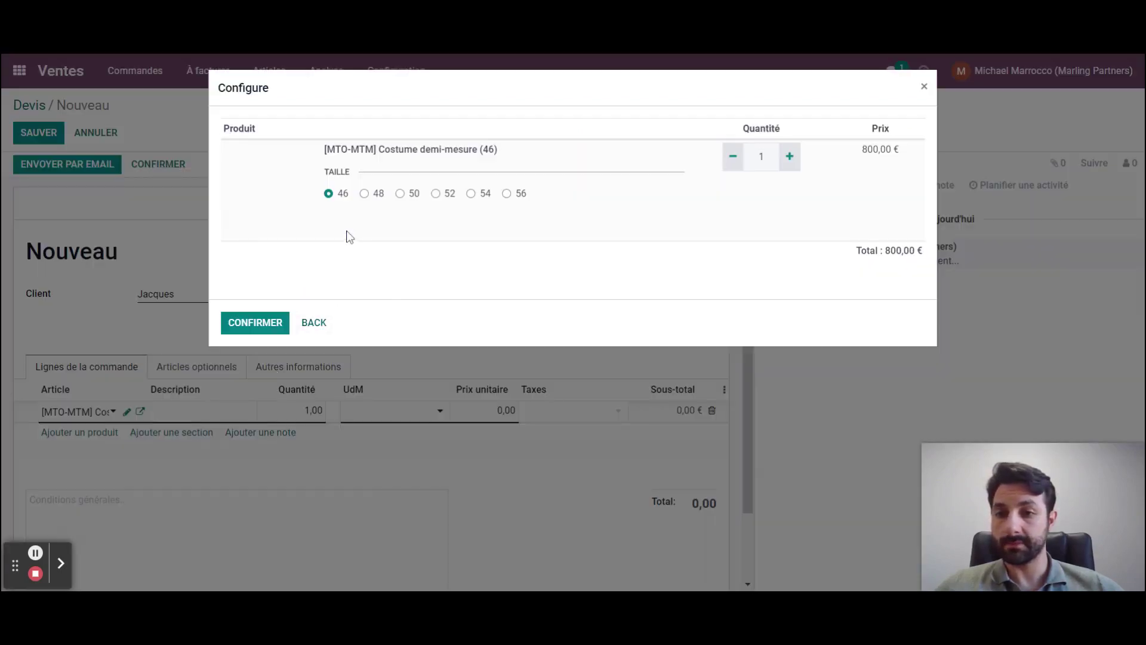
pyautogui.click(272, 325)
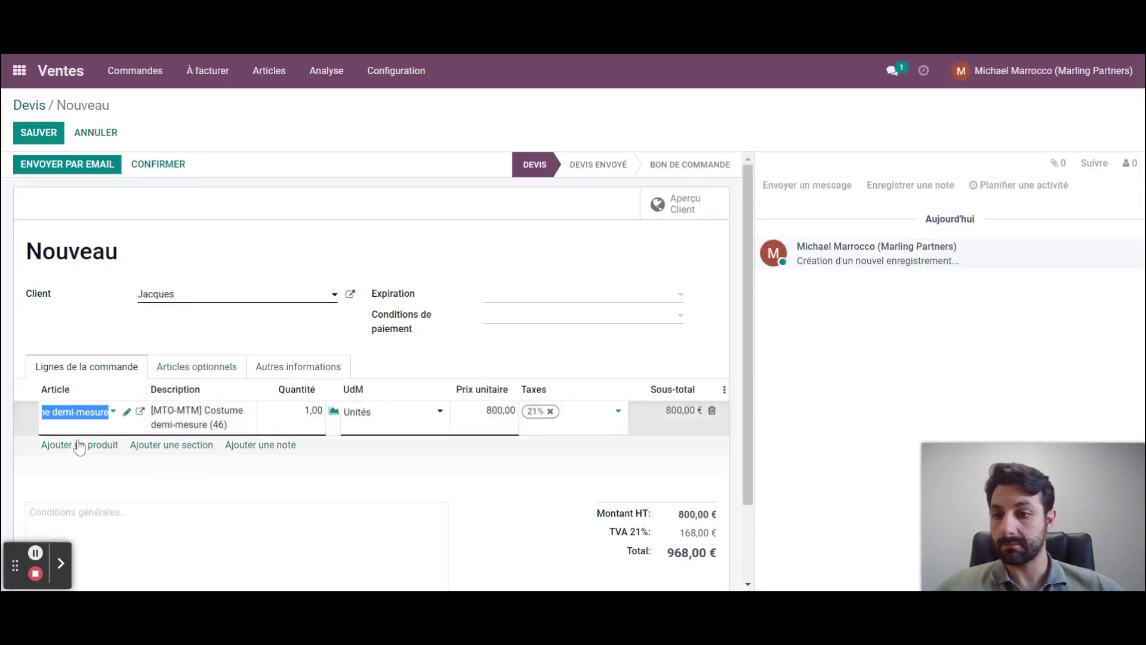
pyautogui.click(80, 446)
pyautogui.click(93, 446)
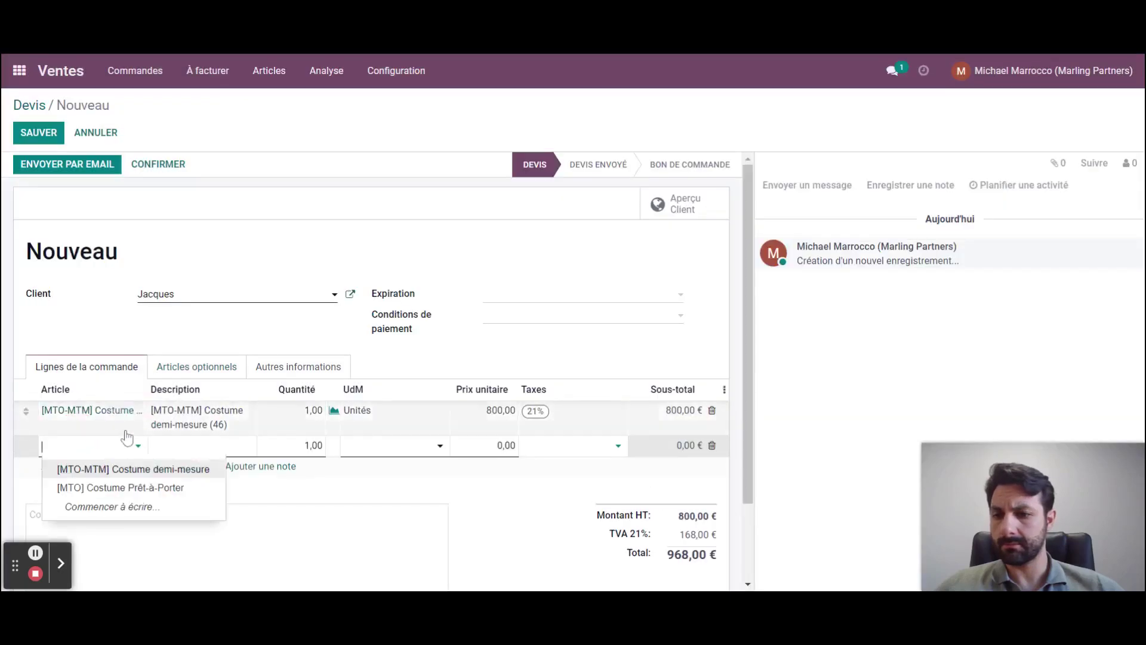
pyautogui.click(158, 492)
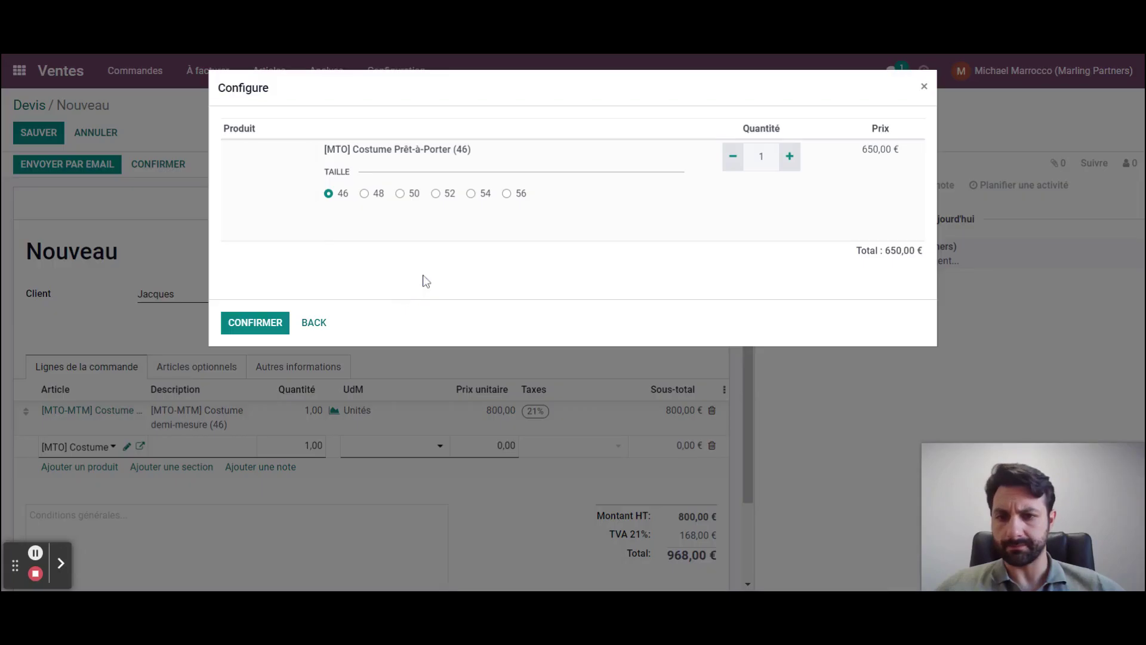
pyautogui.click(256, 323)
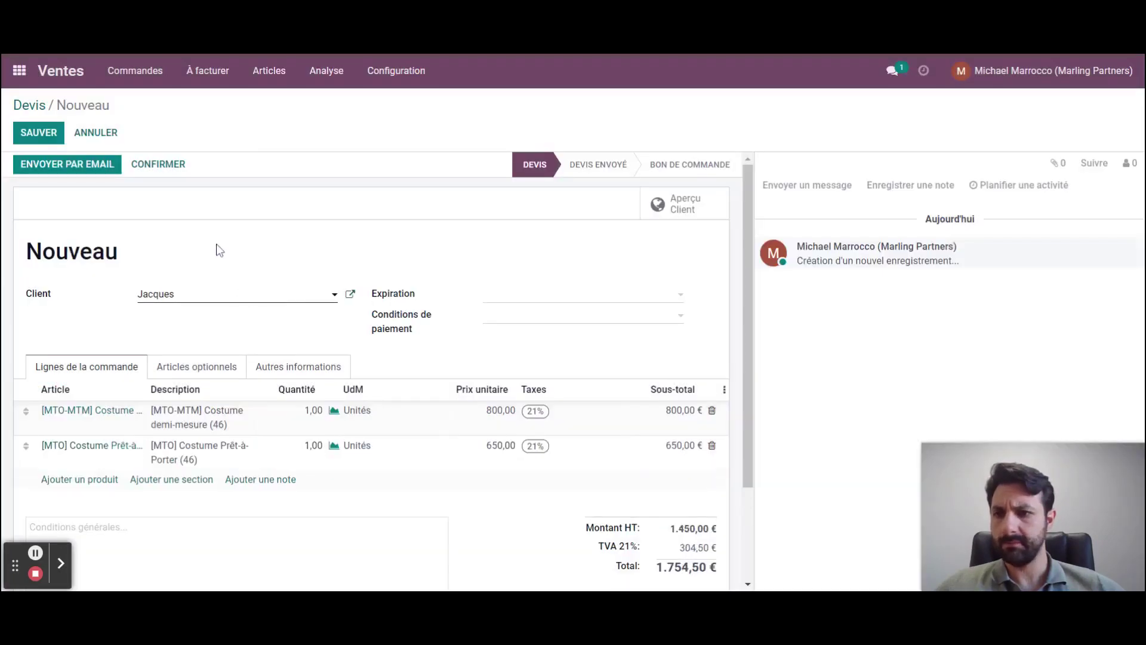
pyautogui.click(28, 133)
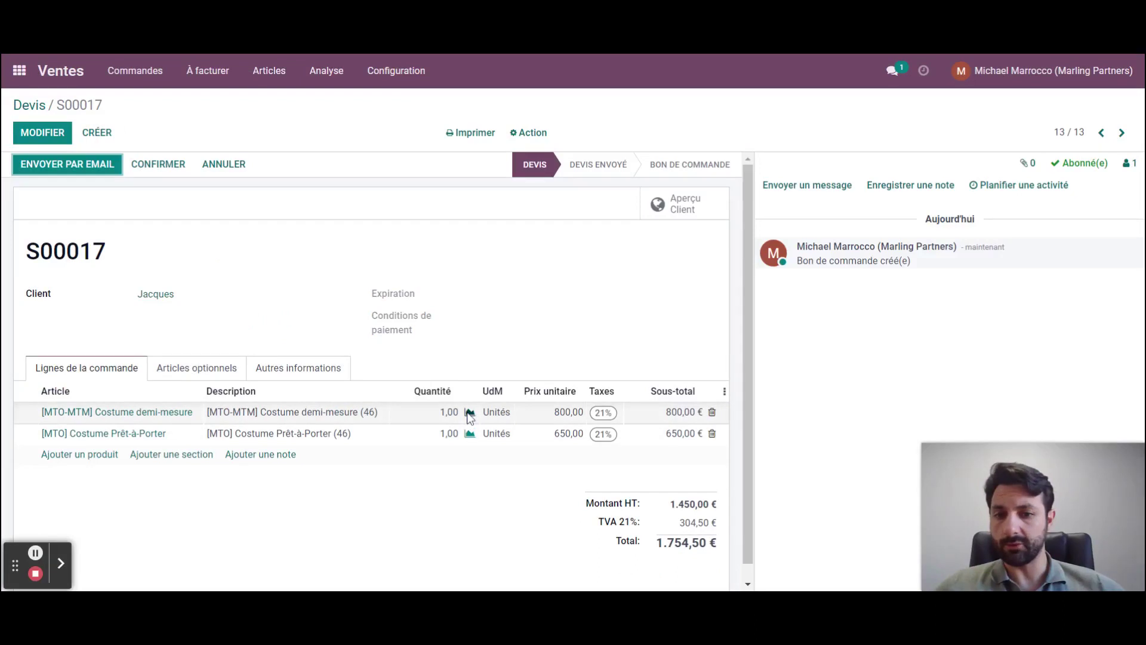
# Step: Check the availability of both suit lines and confirm the quotation
pyautogui.click(470, 413)
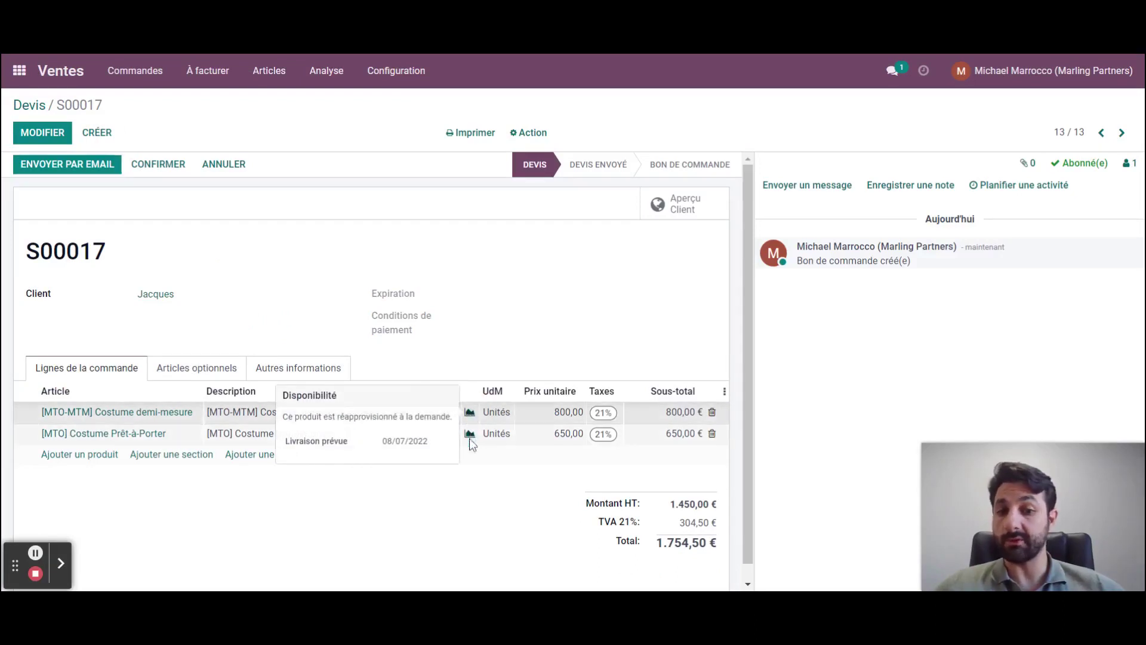
pyautogui.click(469, 436)
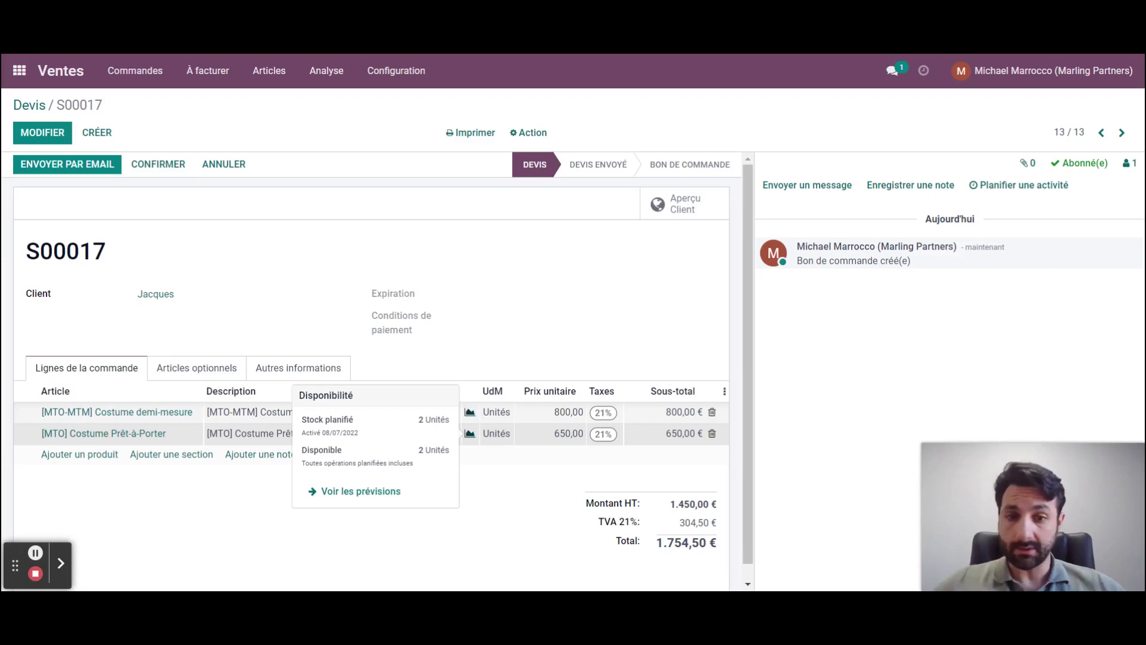
pyautogui.click(162, 173)
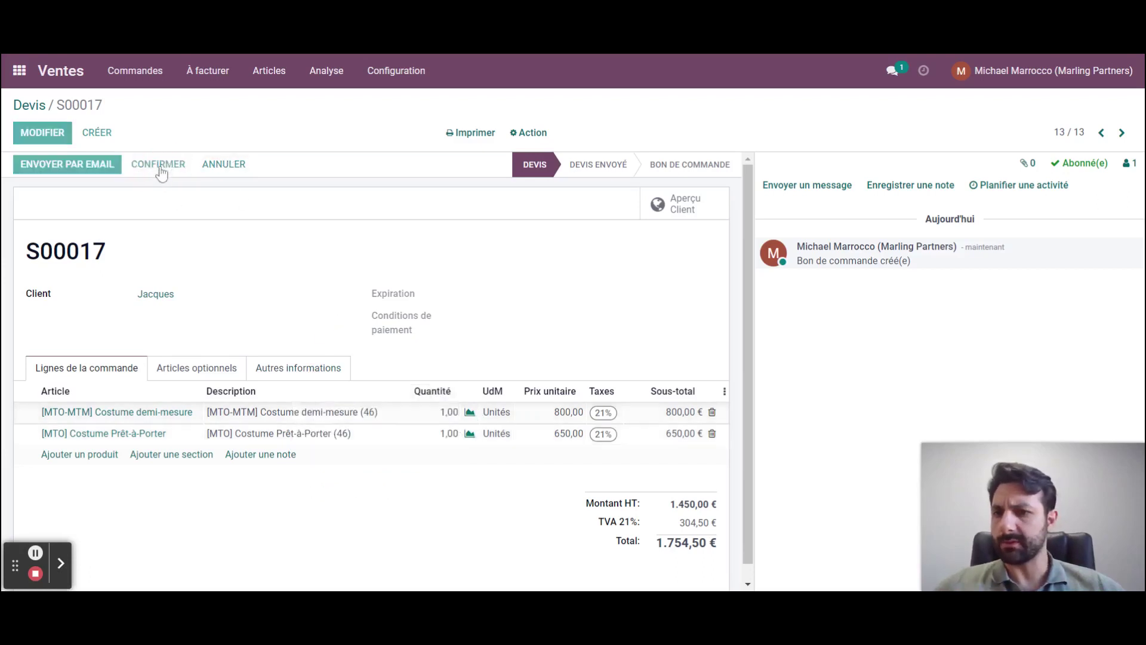
# Step: Switch to Stock, open the late delivery containing both suits and validate it
pyautogui.click(20, 71)
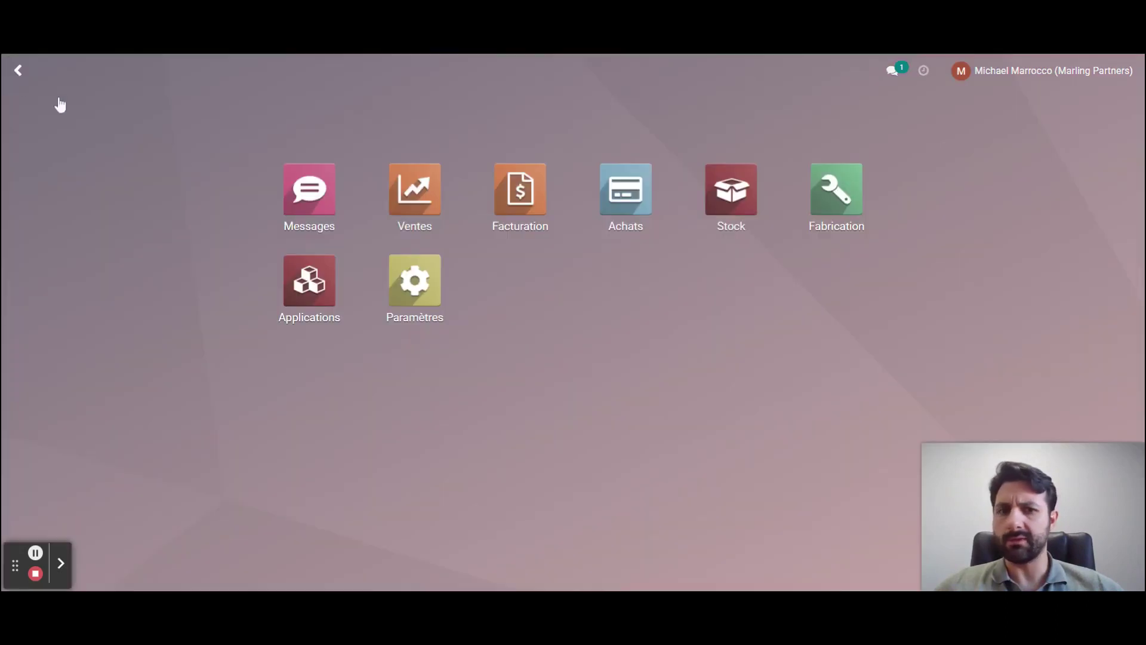
pyautogui.click(725, 194)
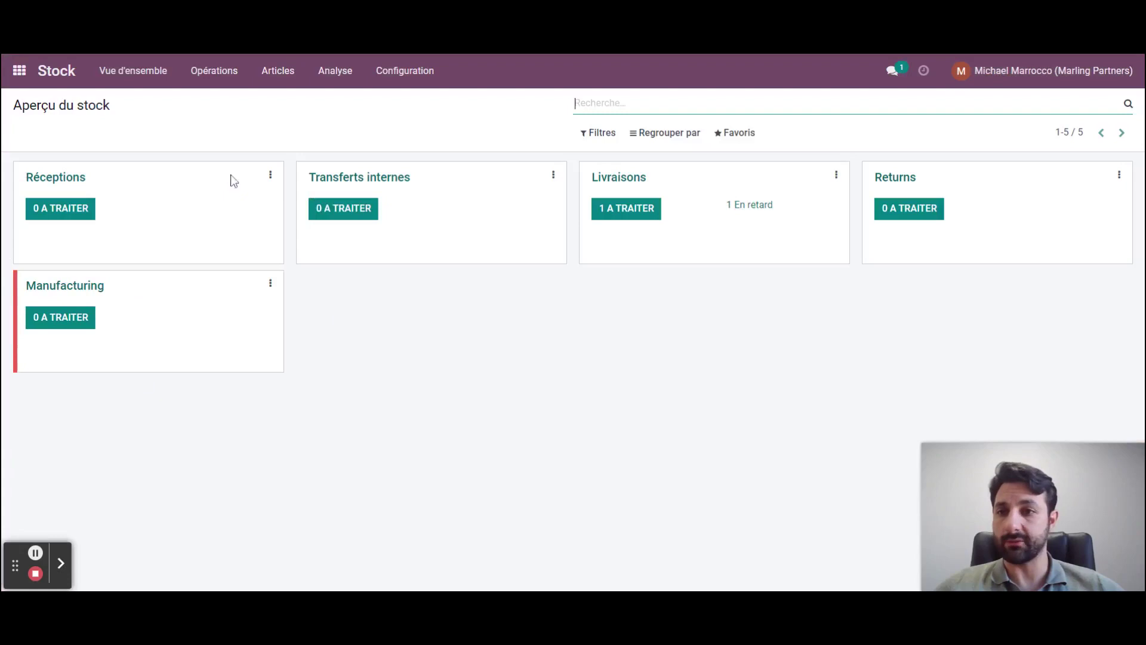
pyautogui.click(239, 85)
pyautogui.click(243, 119)
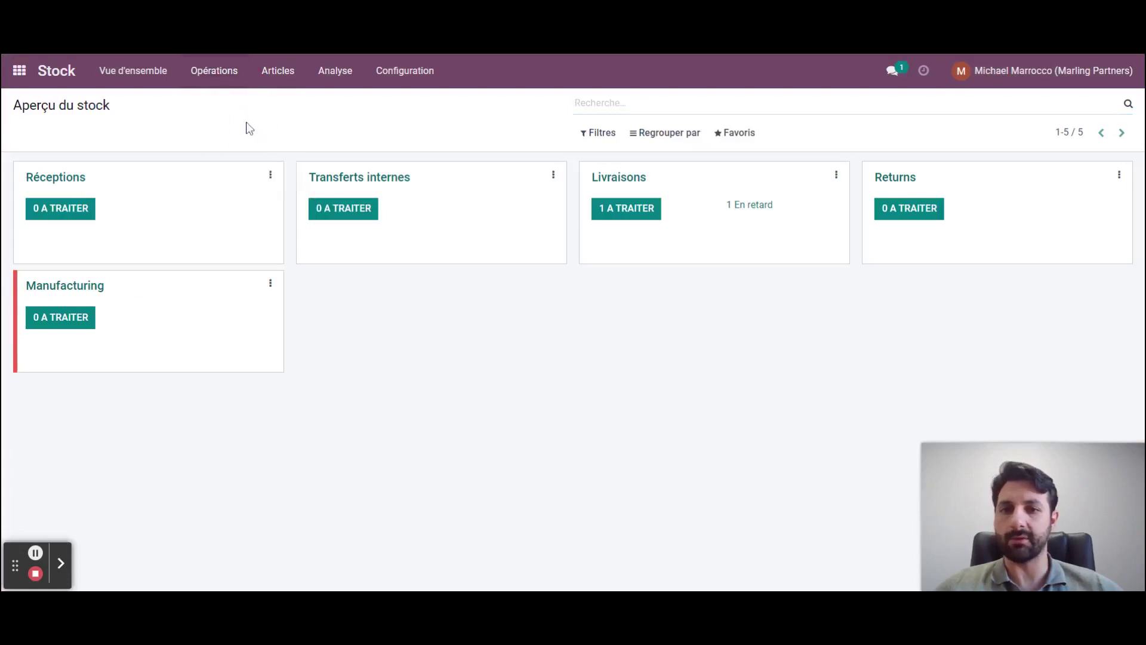
pyautogui.click(57, 71)
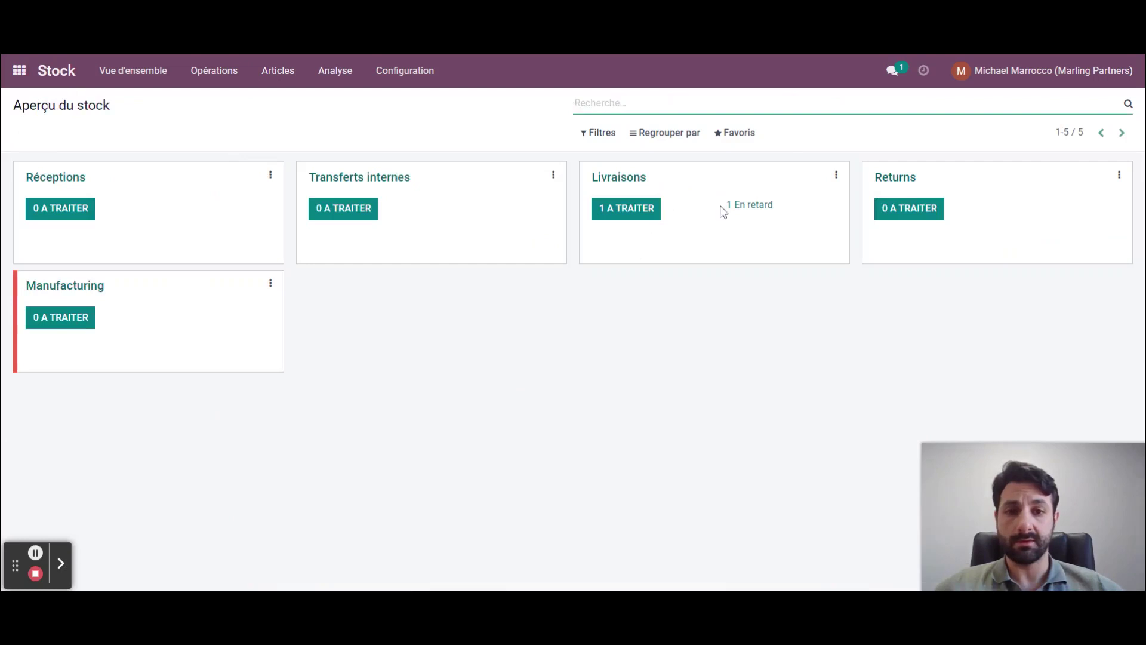
pyautogui.click(757, 206)
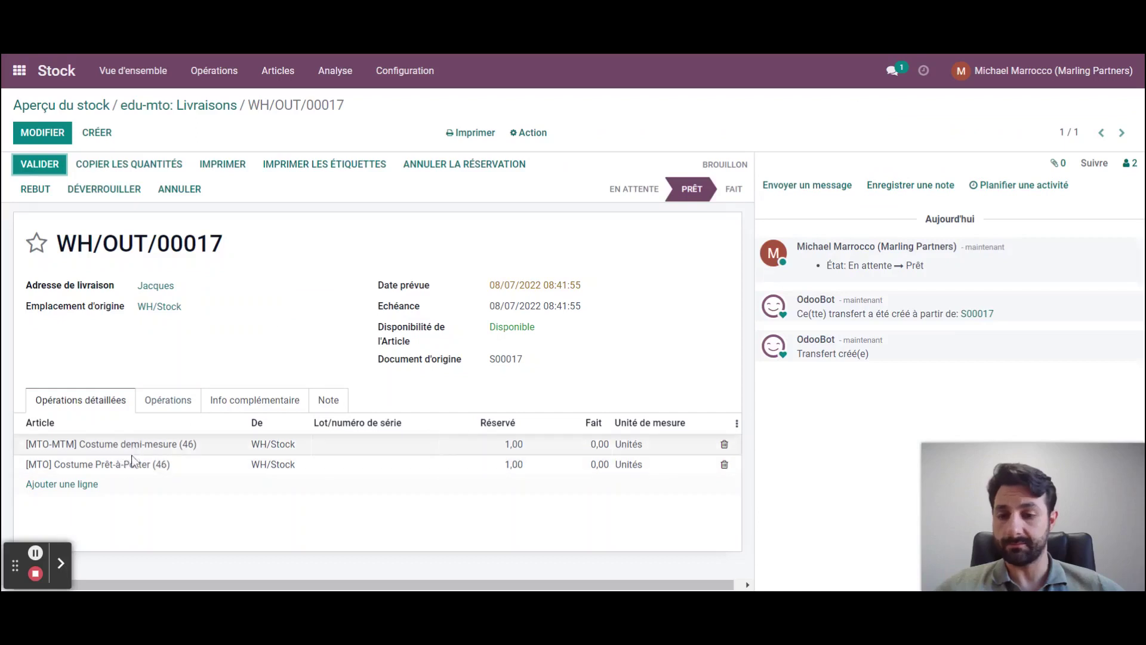
pyautogui.click(50, 167)
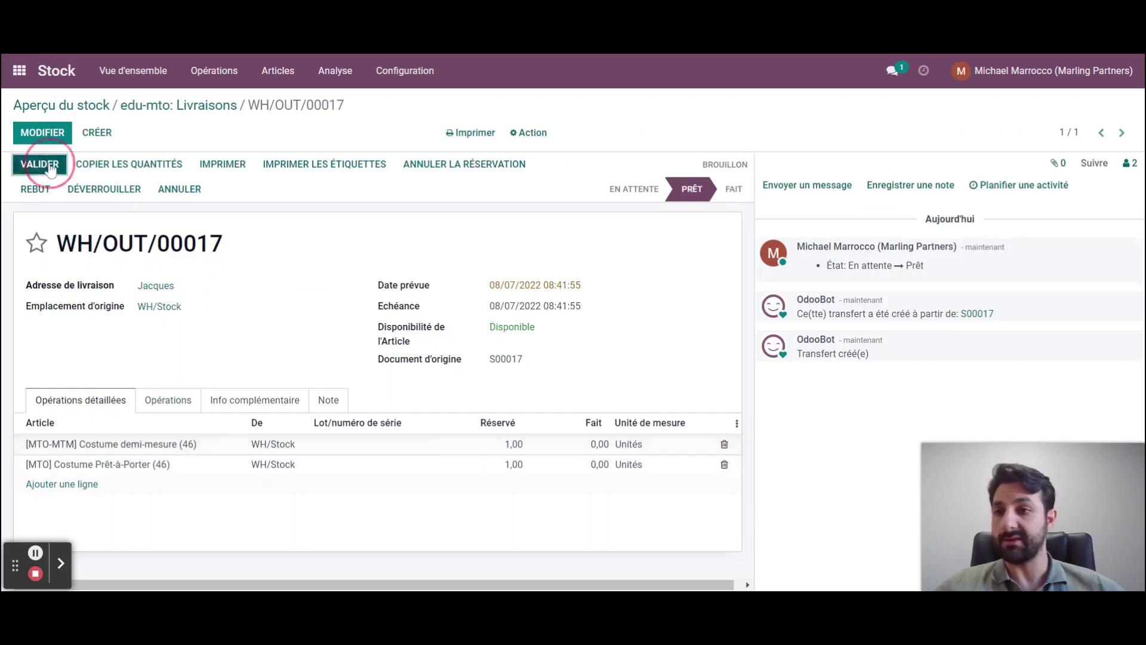
pyautogui.click(253, 200)
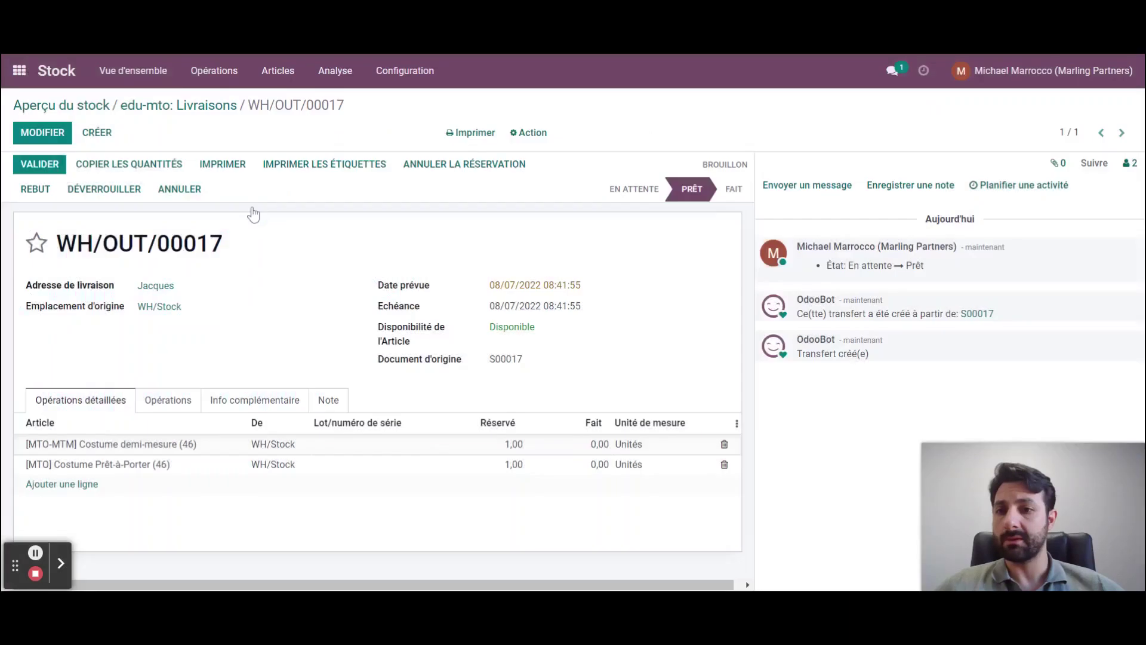
# Step: Review the available quantities of both suits in the Stock product list and return to the stock overview
pyautogui.click(23, 75)
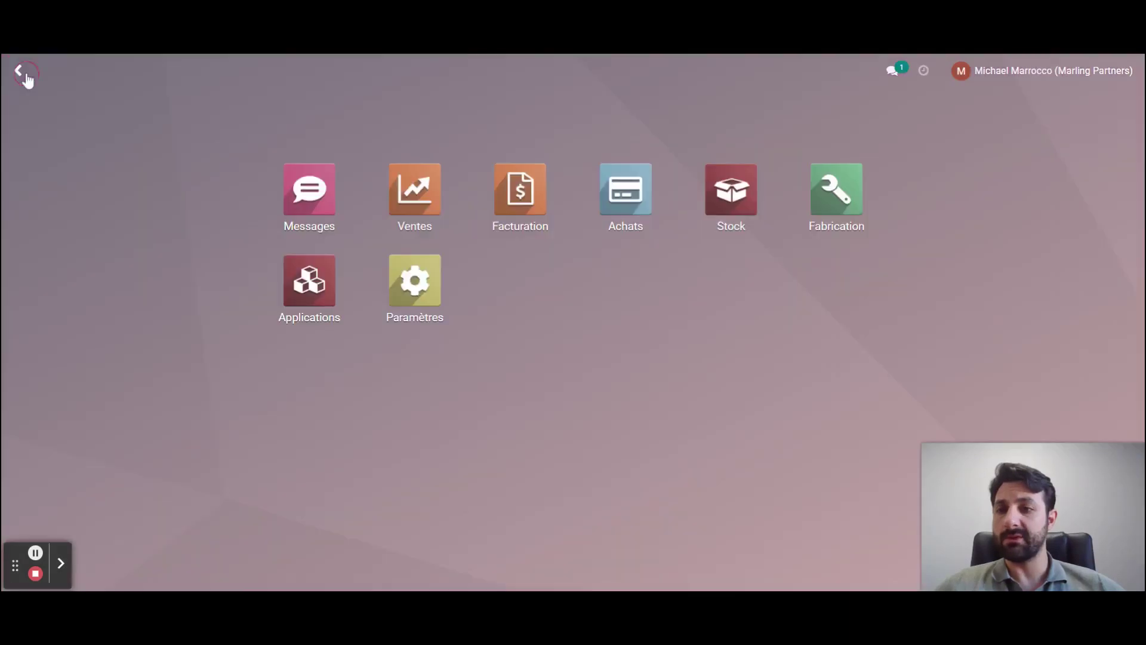
pyautogui.click(731, 206)
pyautogui.click(262, 73)
pyautogui.click(272, 102)
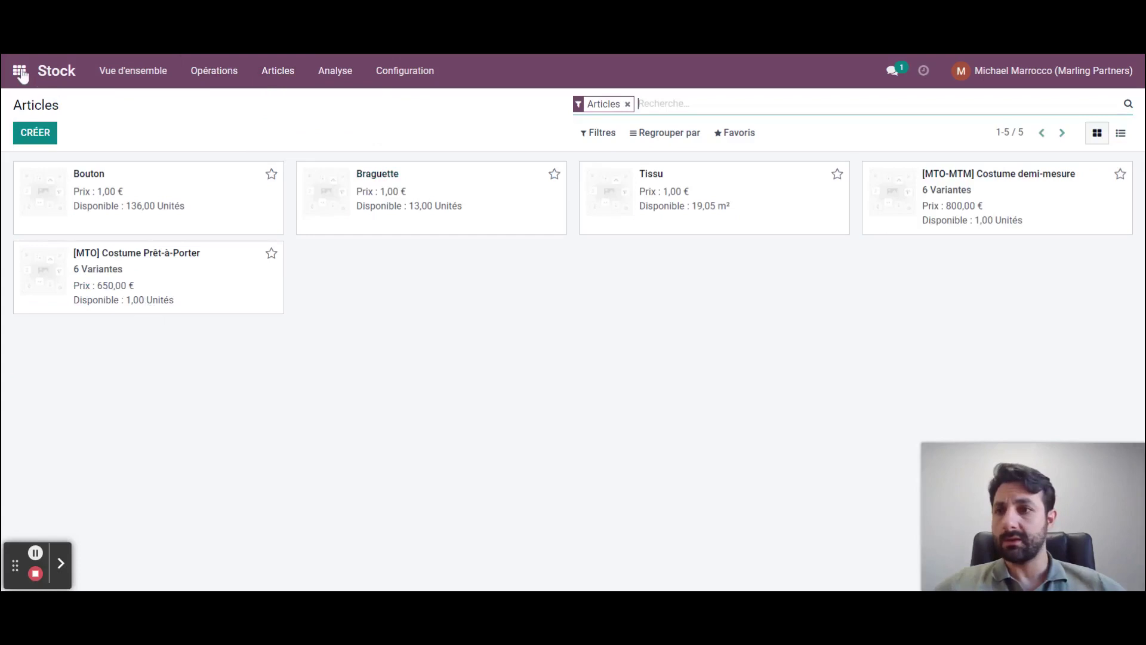
pyautogui.click(48, 74)
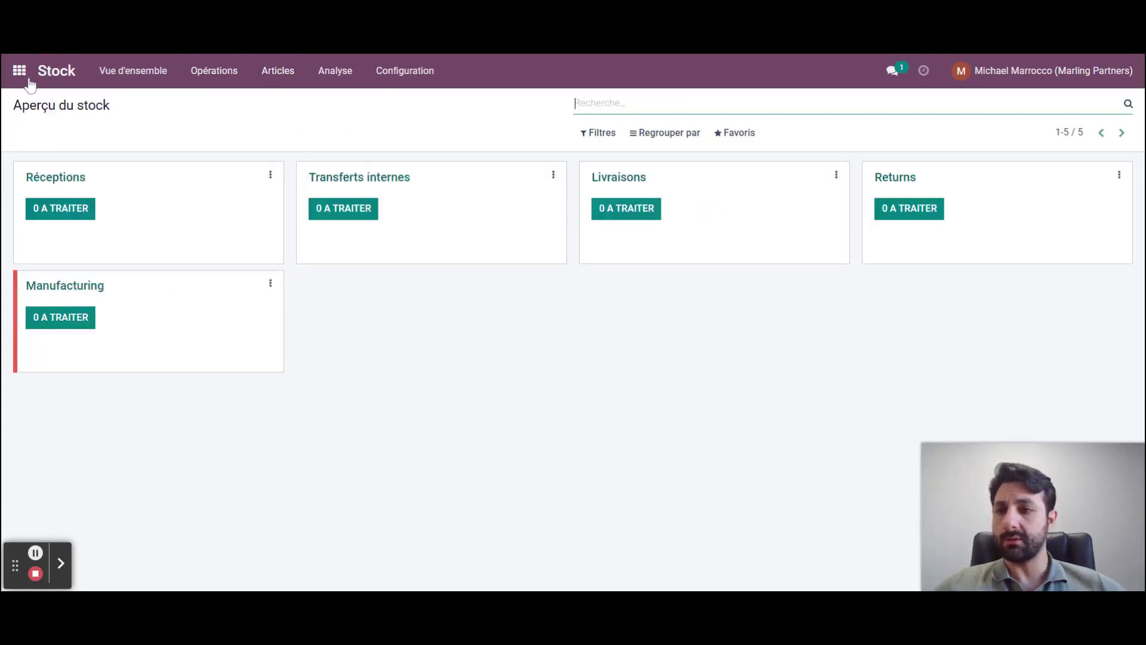
# Step: Switch to Ventes, create another quotation and select a different existing customer
pyautogui.click(24, 76)
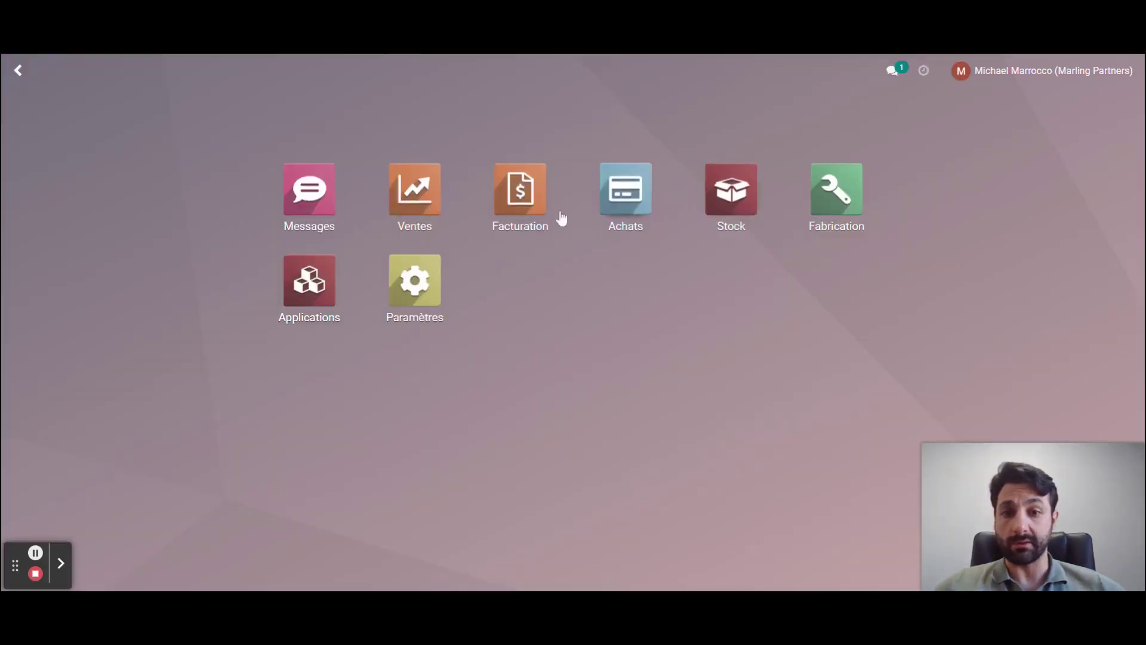
pyautogui.click(428, 206)
pyautogui.click(41, 140)
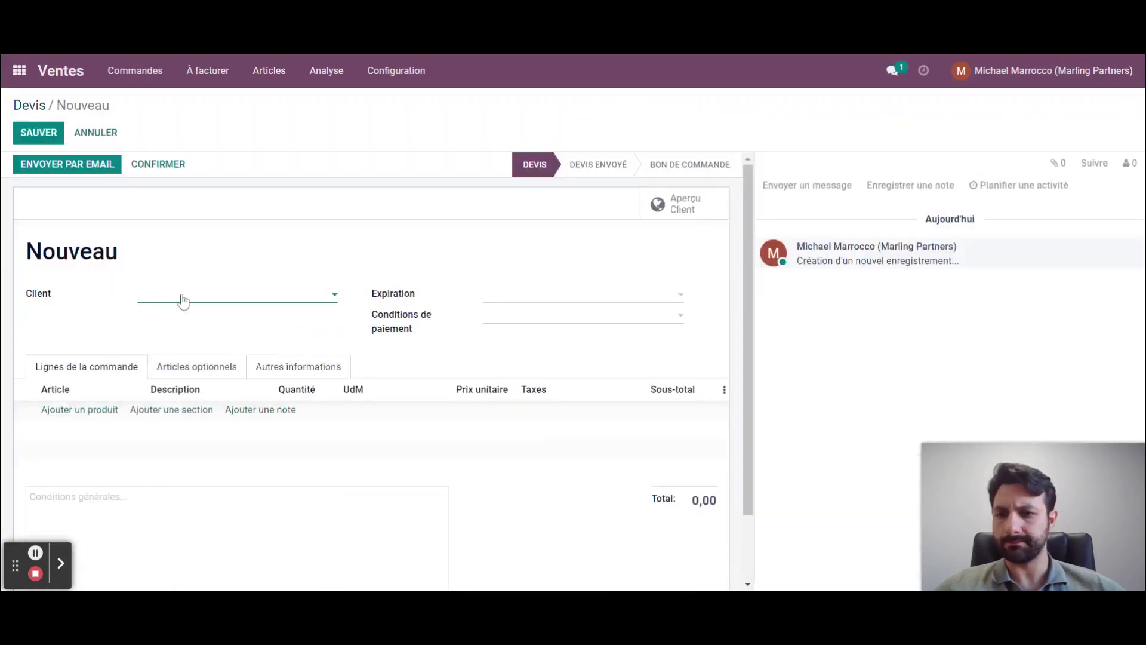
pyautogui.click(183, 300)
pyautogui.click(185, 358)
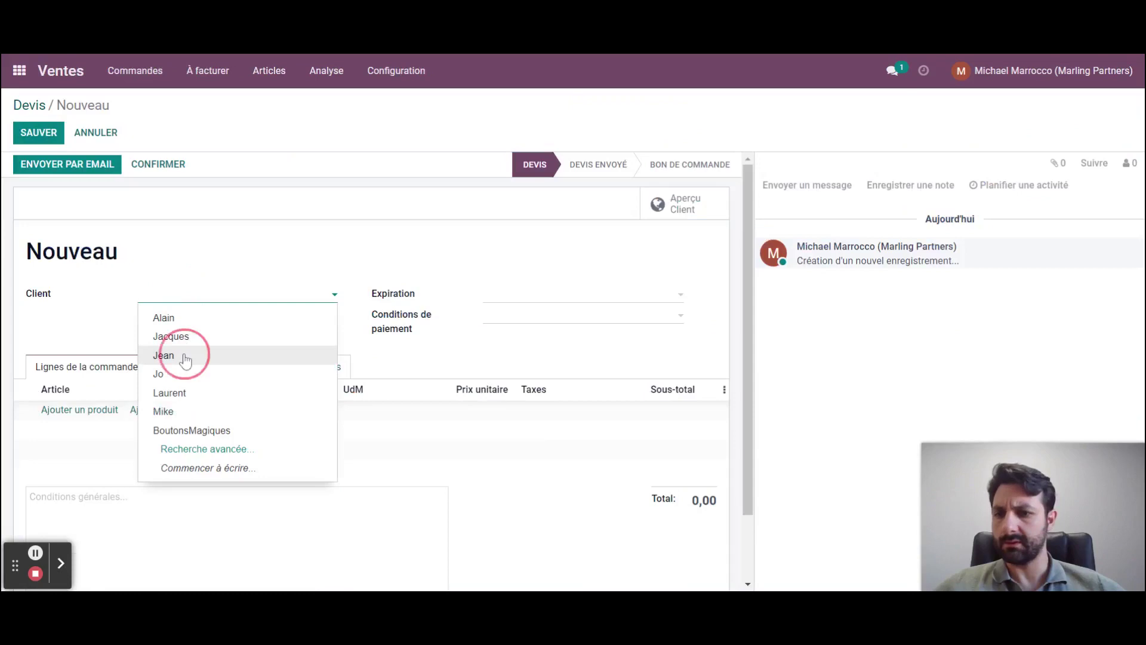
# Step: Add the Costume demi-mesure in size 46 to the quotation with a quantity of 2
pyautogui.click(90, 410)
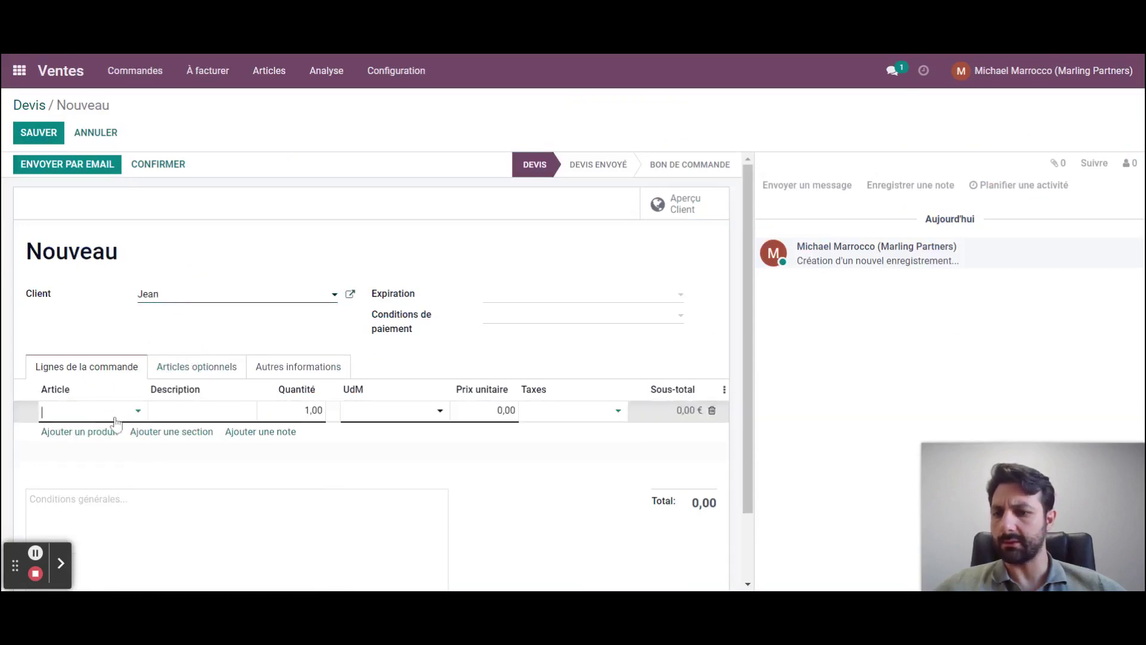
pyautogui.click(110, 413)
pyautogui.click(121, 434)
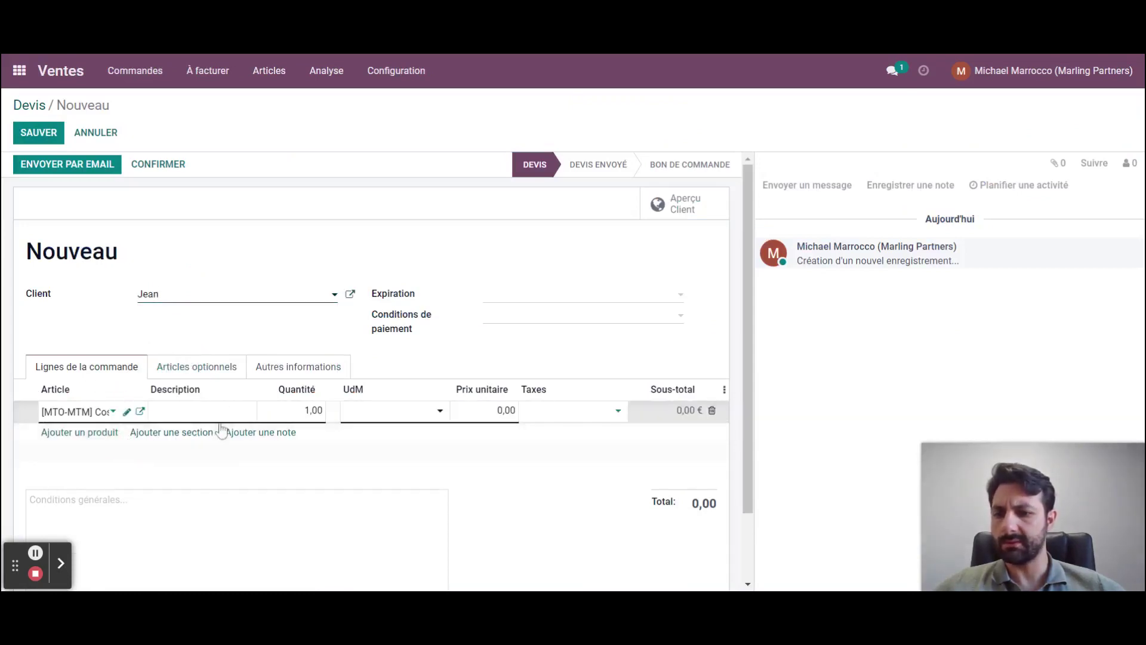
pyautogui.click(255, 323)
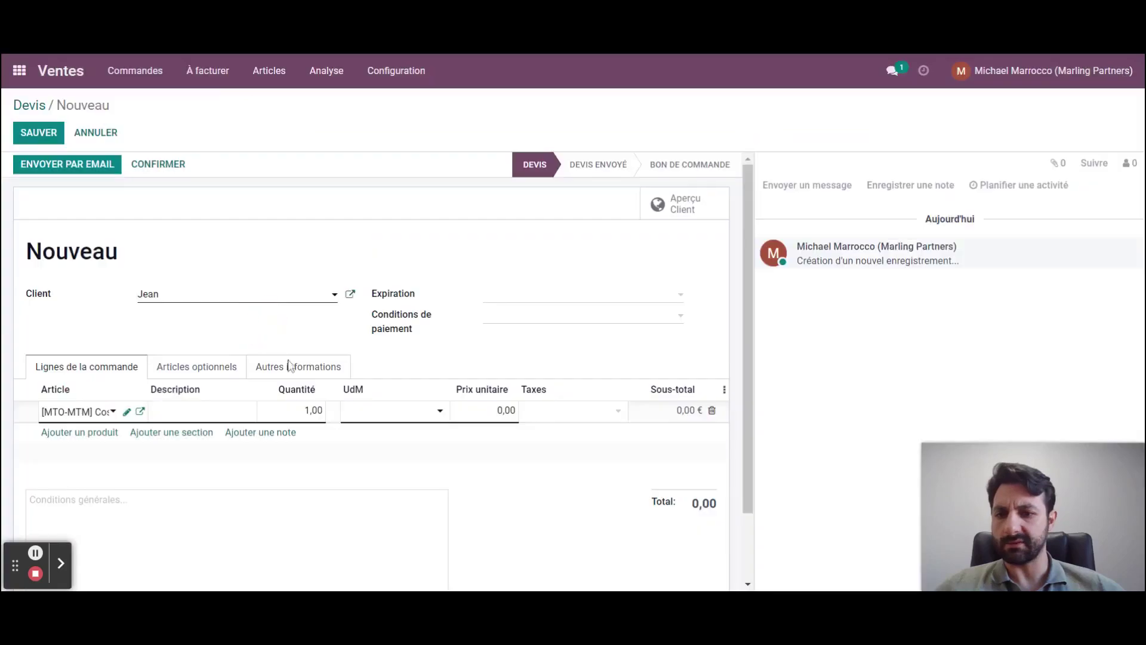
pyautogui.click(307, 416)
pyautogui.write('2')
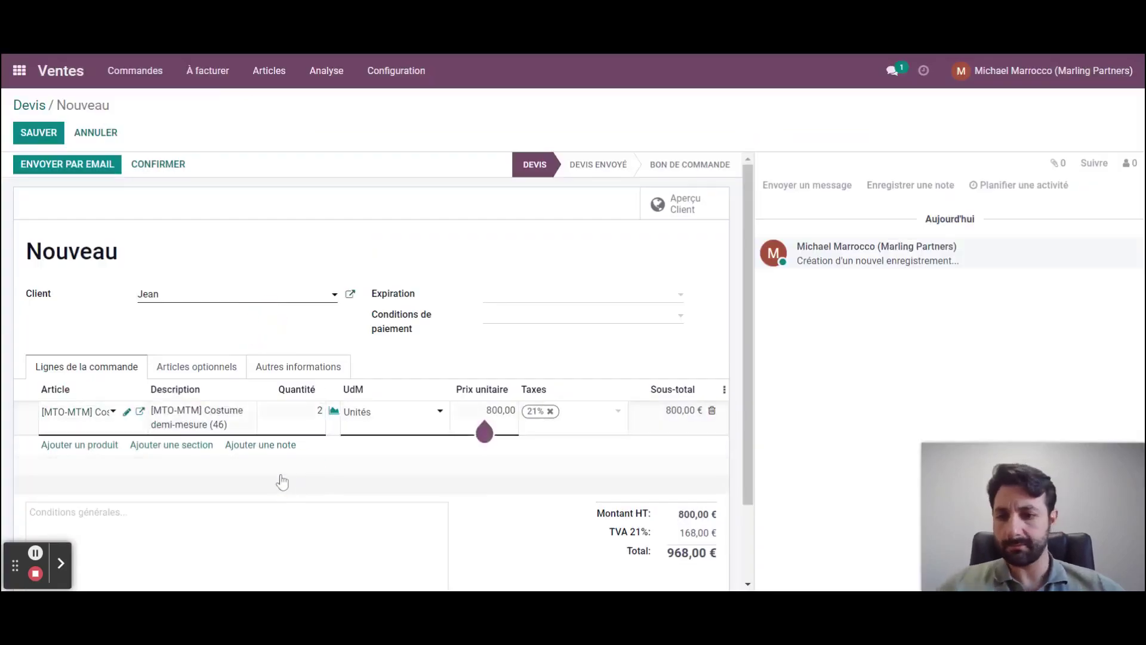
# Step: Add the Costume Prêt-à-Porter in size 46 with a quantity of 2 and save the quotation
pyautogui.click(104, 448)
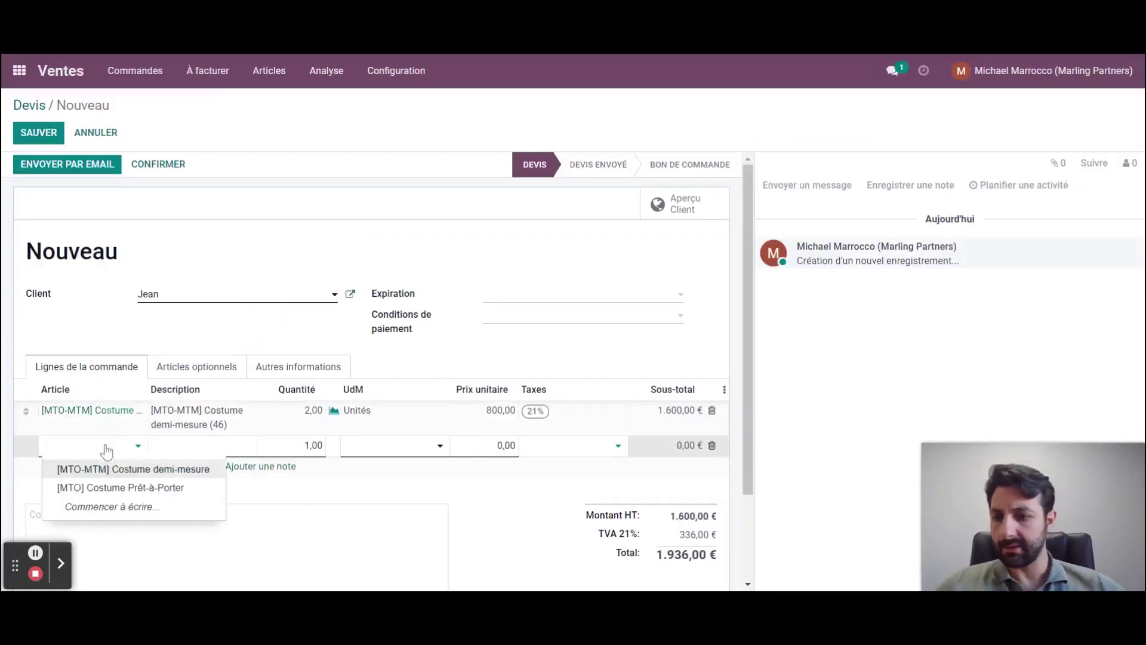
pyautogui.click(120, 488)
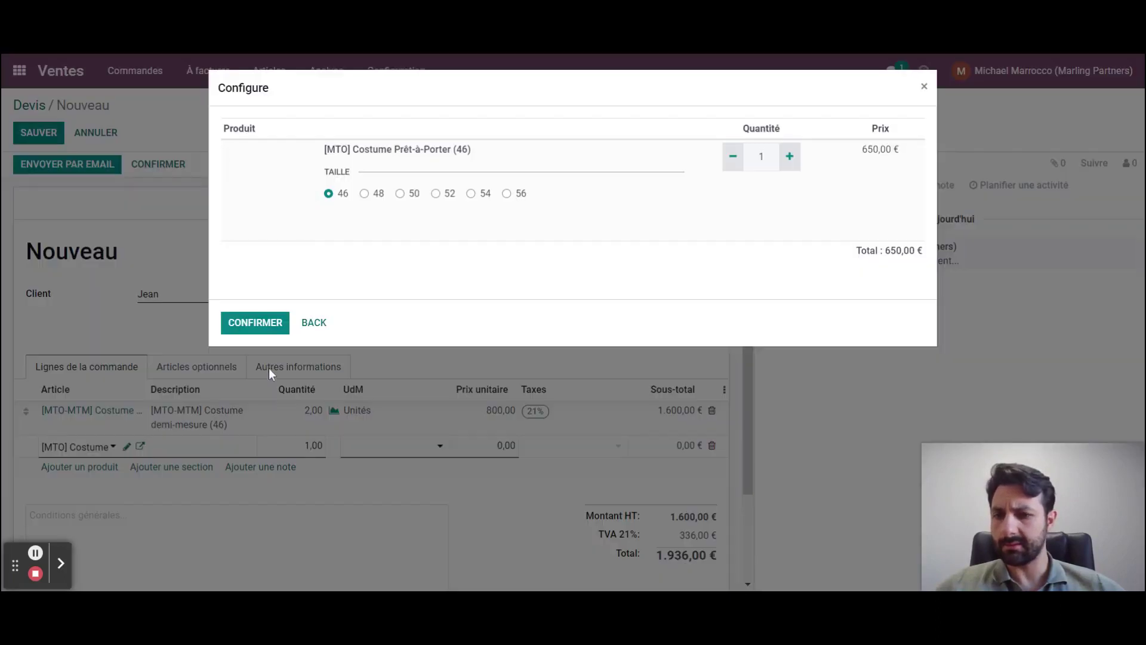
pyautogui.click(281, 323)
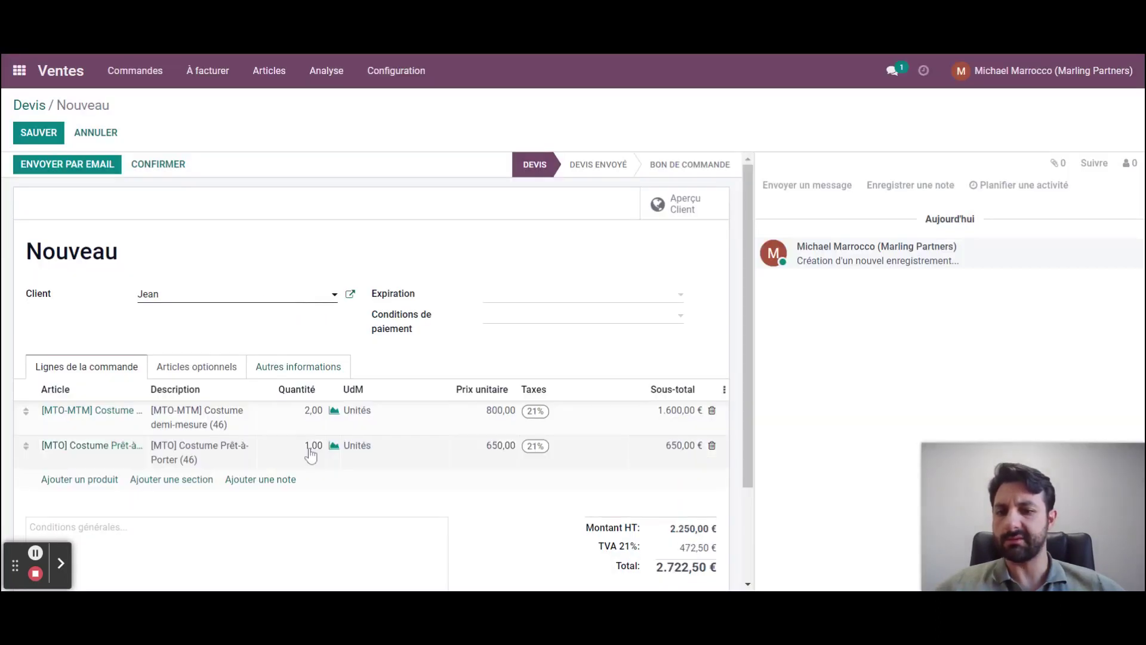
pyautogui.click(311, 452)
pyautogui.write('2')
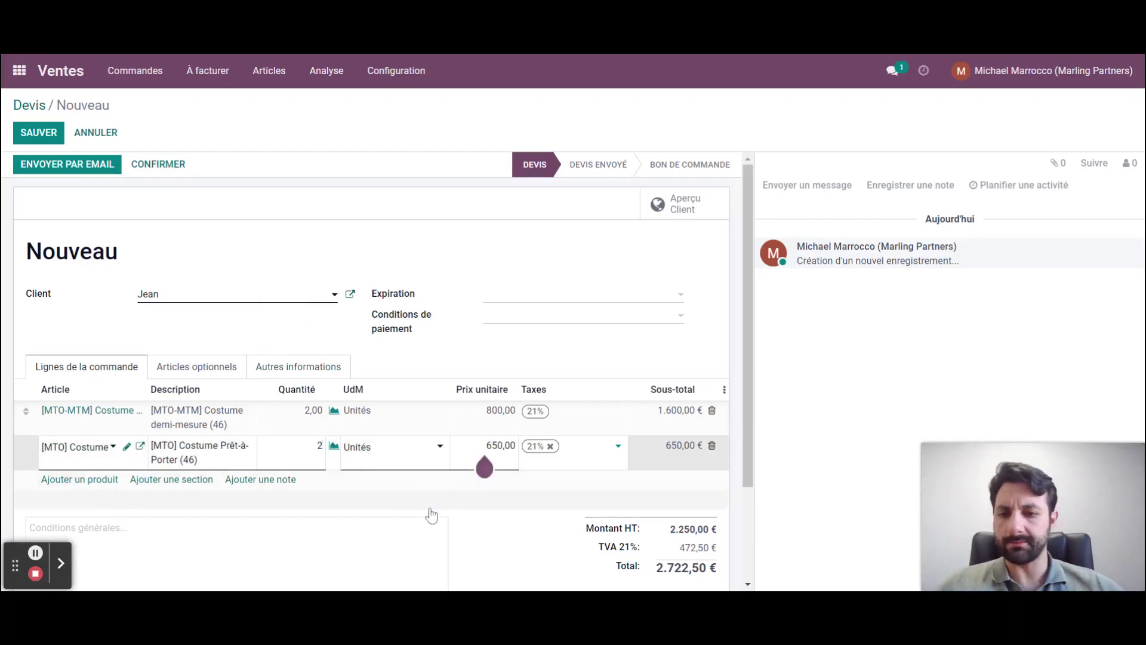
pyautogui.click(412, 501)
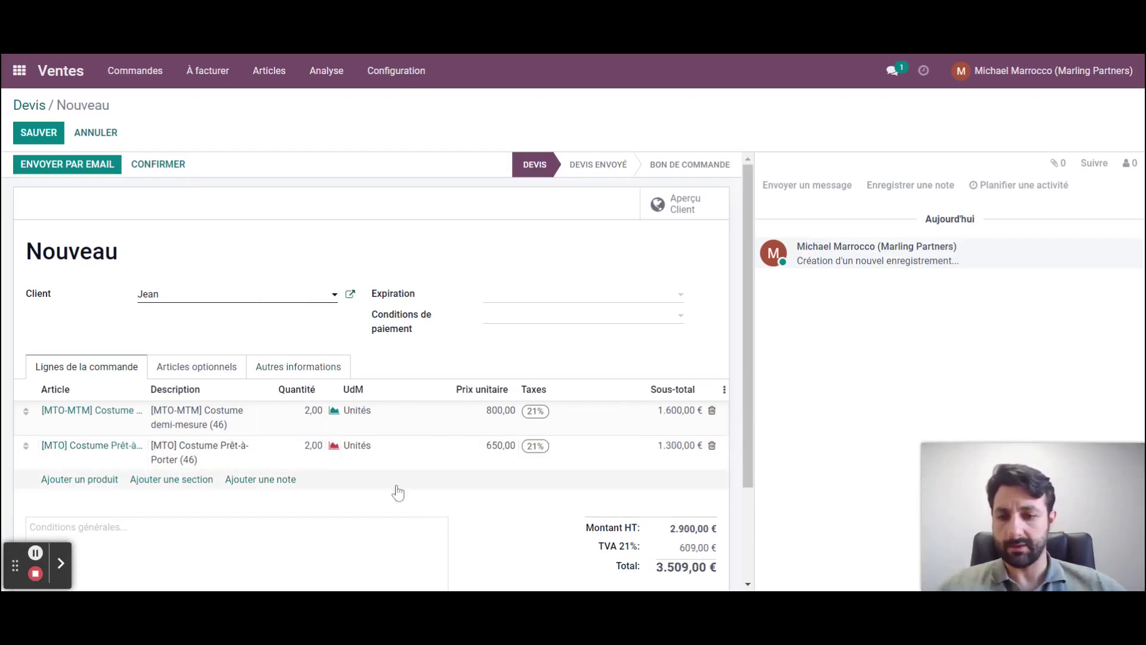
pyautogui.click(37, 133)
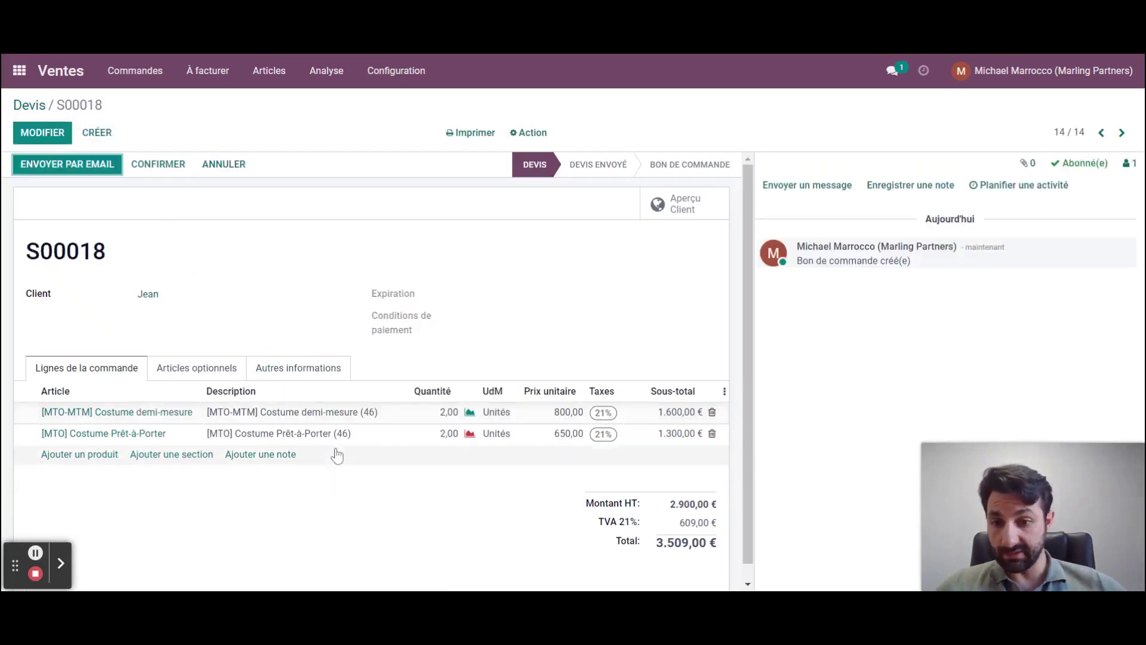
# Step: Check the forecast availability of the Costume demi-mesure and Costume Prêt-à-Porter lines and confirm the quotation
pyautogui.click(470, 416)
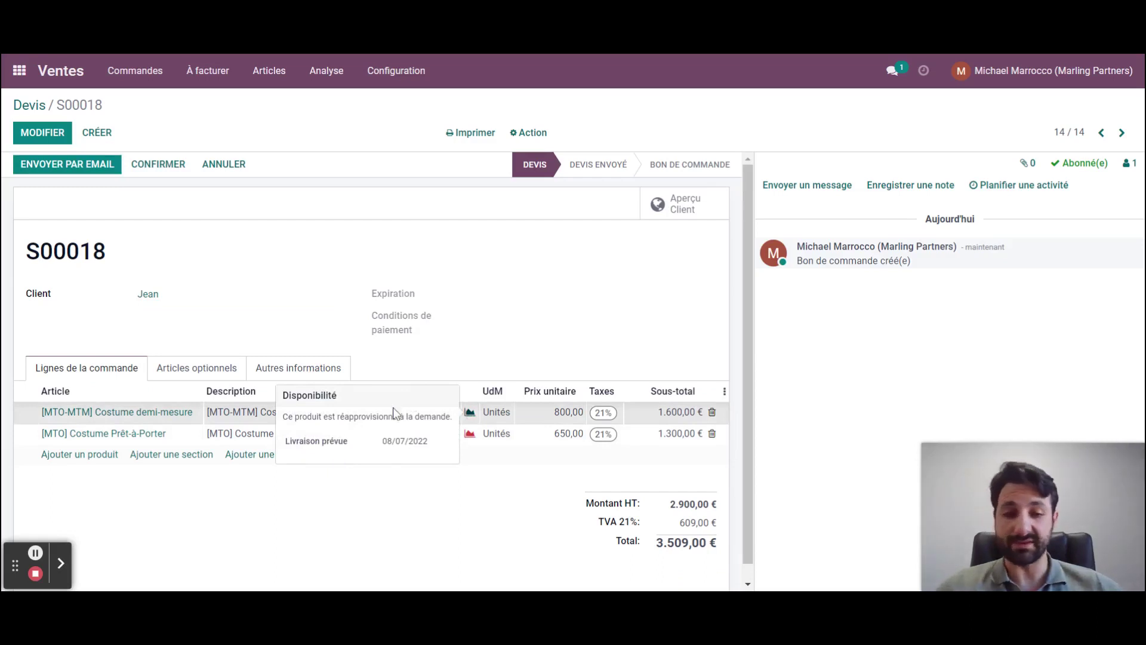
pyautogui.click(478, 468)
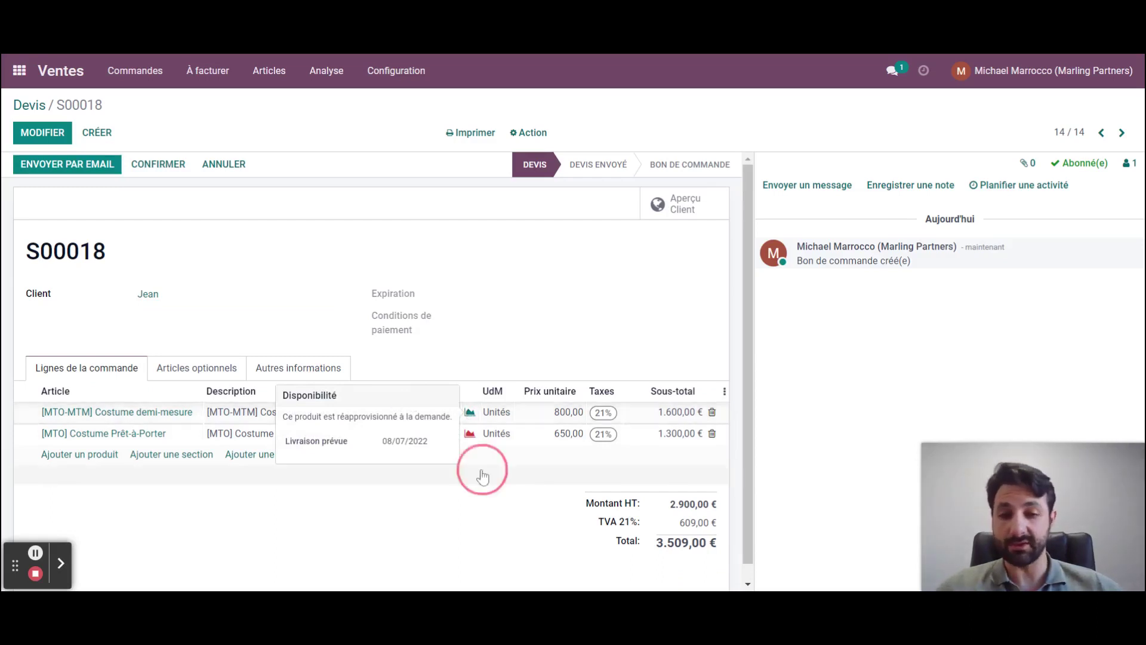
pyautogui.click(471, 434)
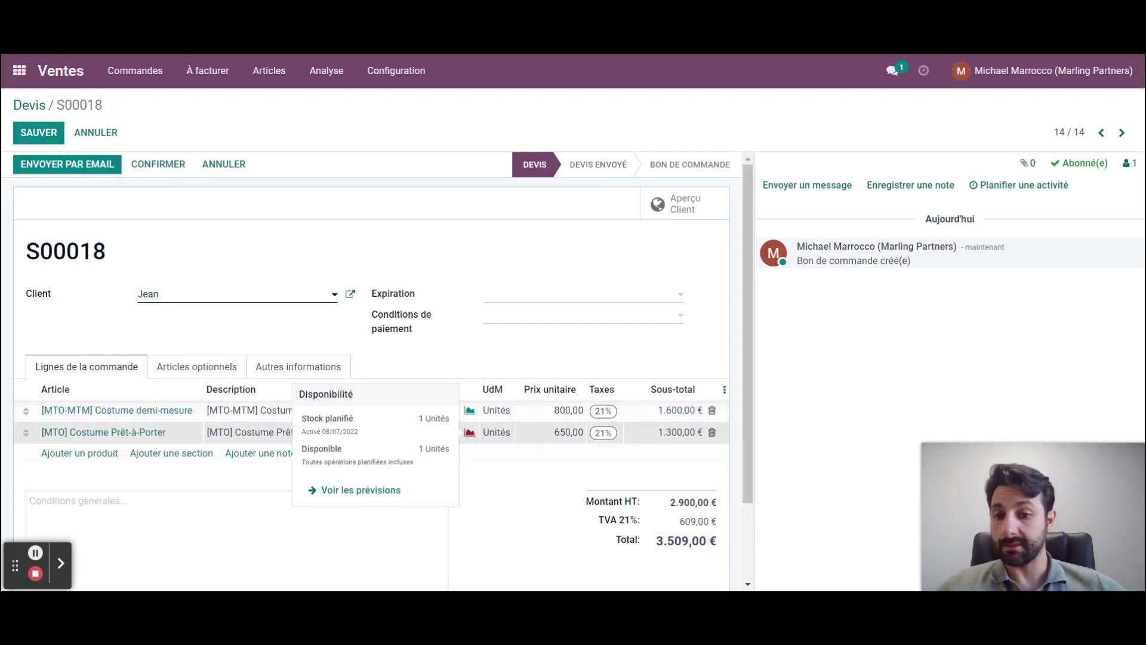
pyautogui.click(545, 360)
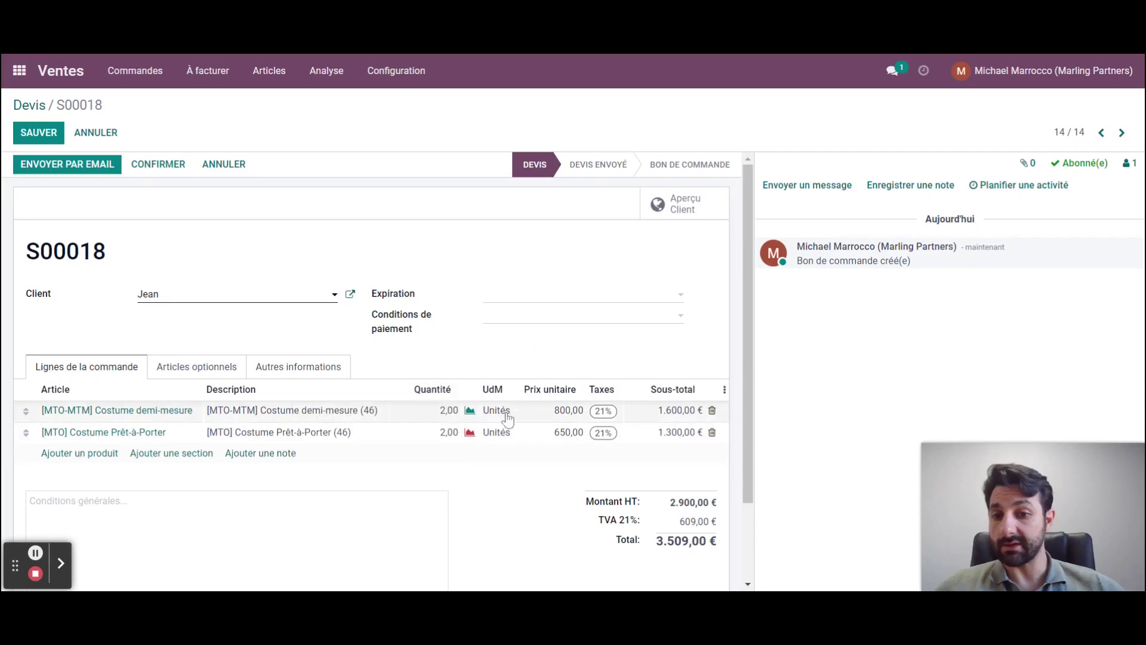
pyautogui.click(170, 171)
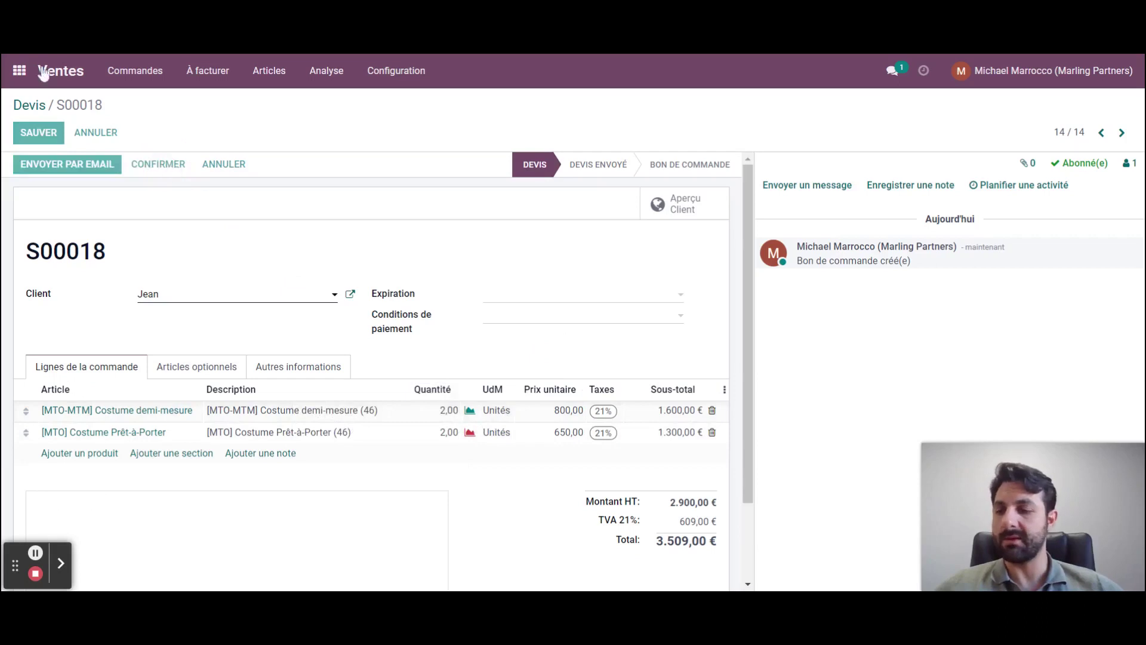
# Step: Switch to Stock and examine all manufacturing orders, including the list filtered to those still to be processed
pyautogui.click(19, 70)
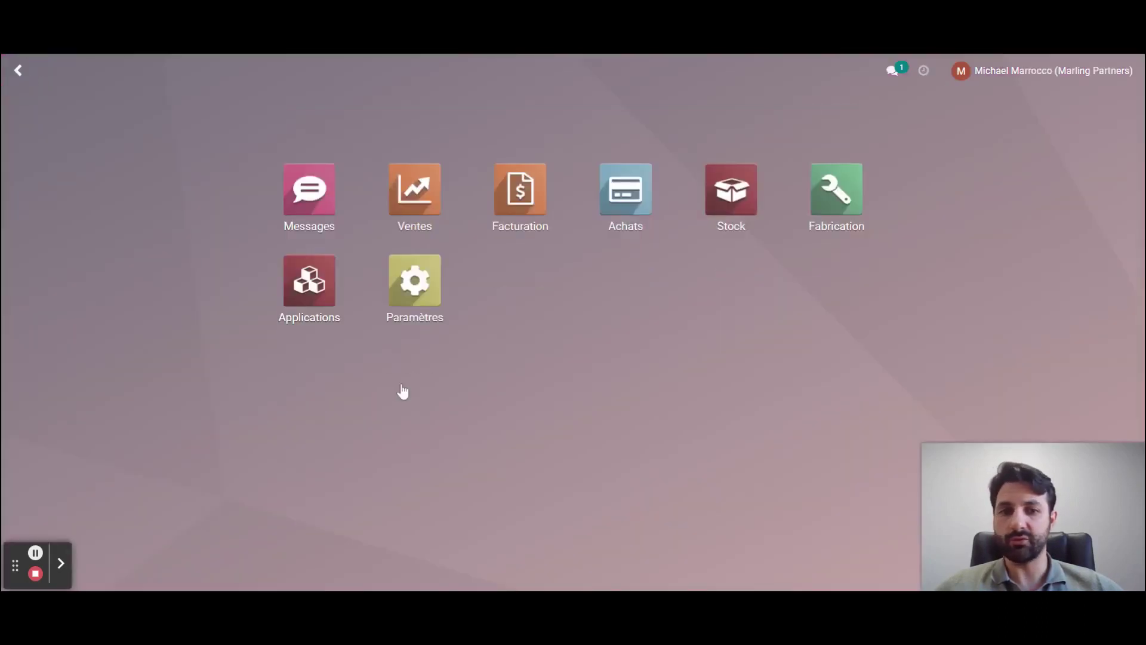
pyautogui.click(736, 220)
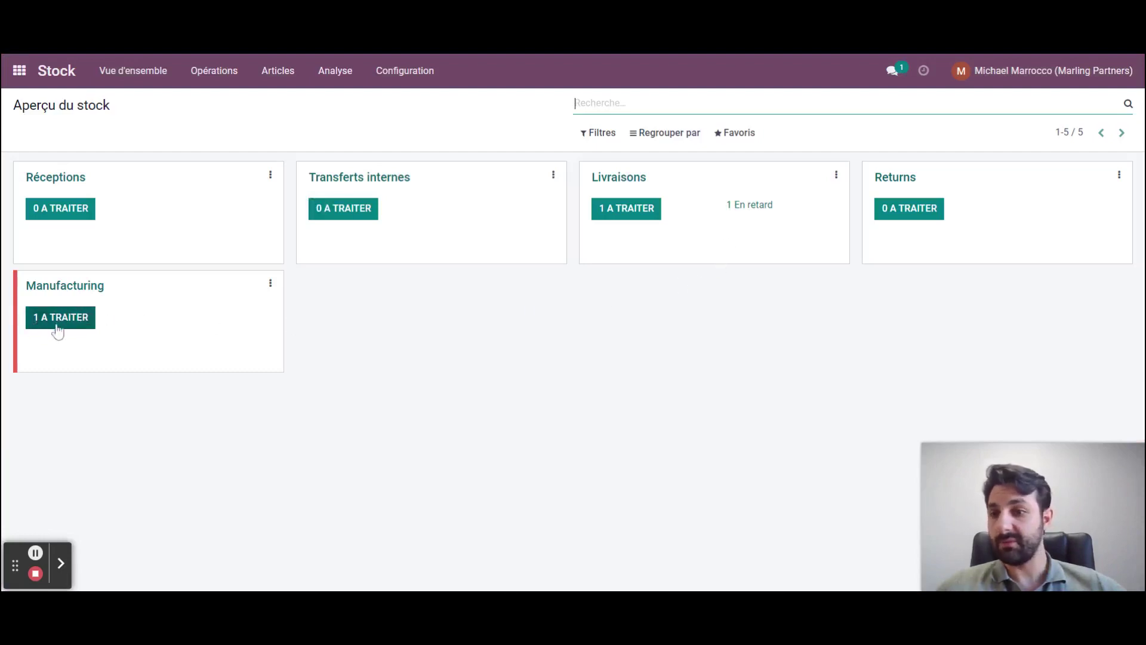
pyautogui.click(71, 290)
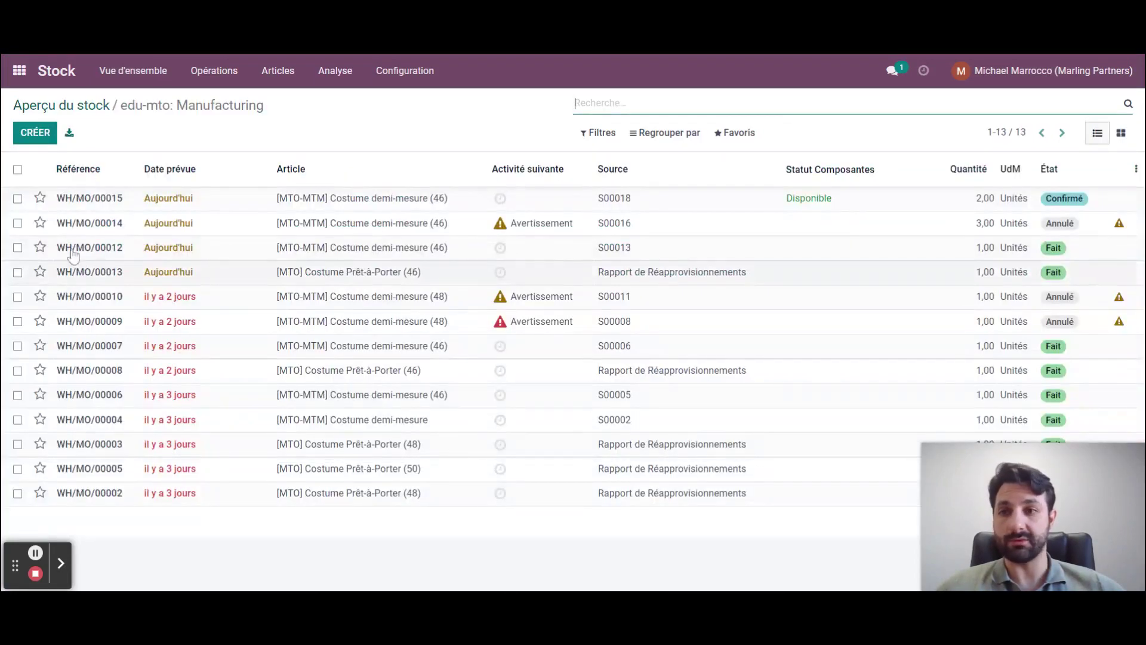
pyautogui.click(85, 106)
pyautogui.click(65, 315)
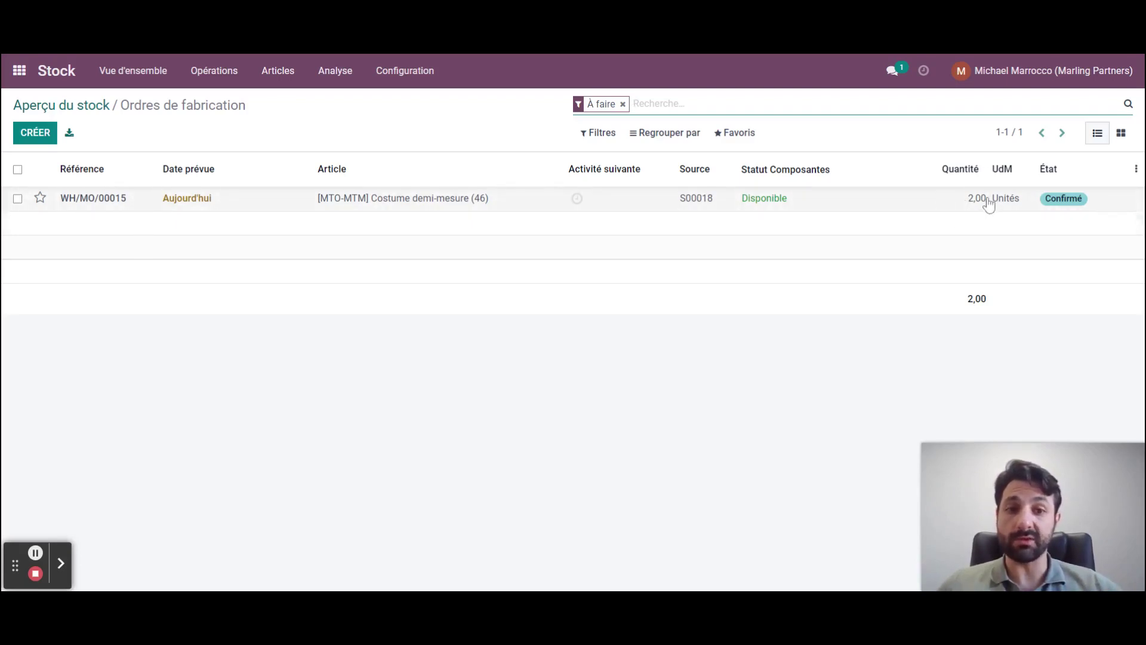
# Step: Place a one-time replenishment order for the Costume Prêt-à-Porter (46) from the Réapprovisionnement list
pyautogui.click(234, 79)
pyautogui.click(231, 121)
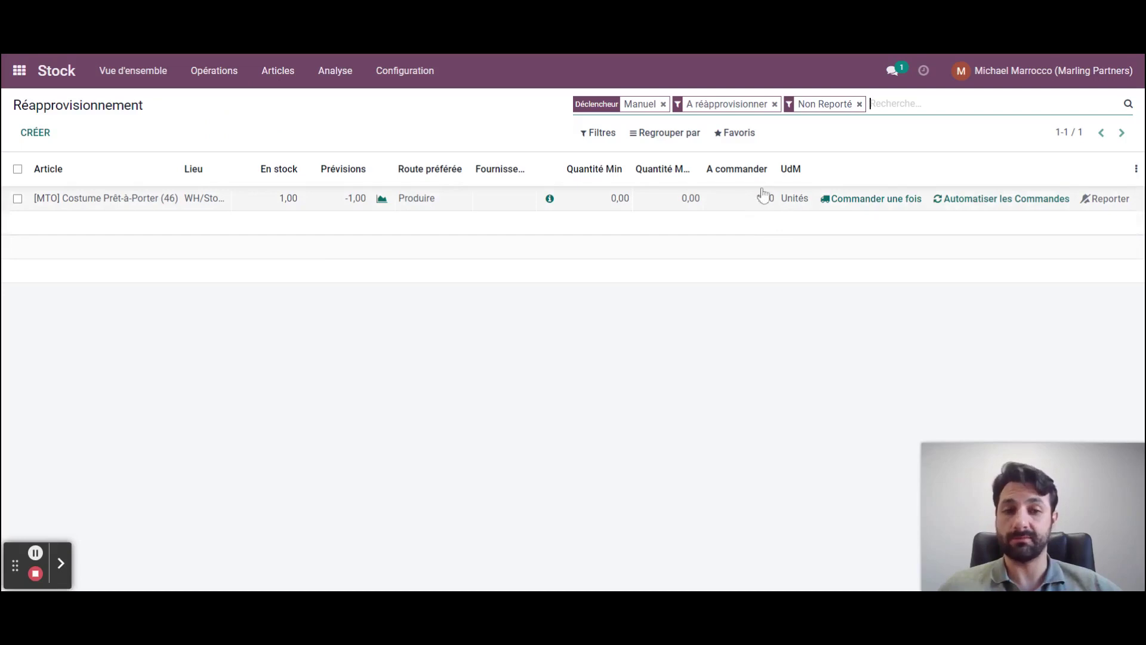
pyautogui.click(849, 200)
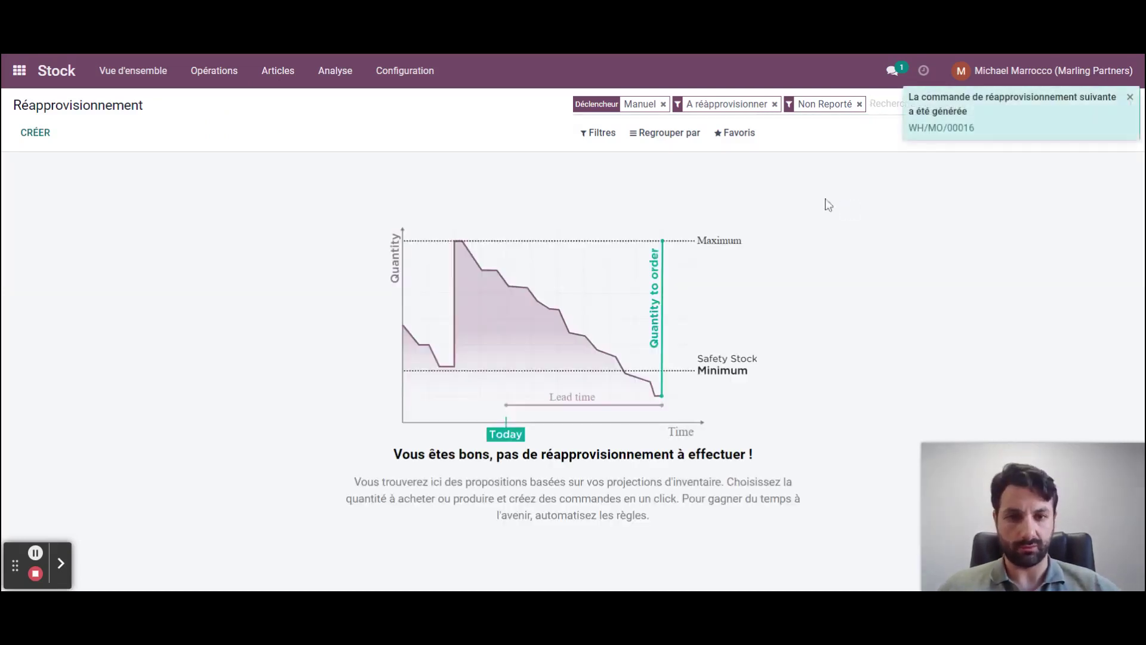
# Step: Review the manufacturing orders to process for both suits and open the Stock product list
pyautogui.click(47, 76)
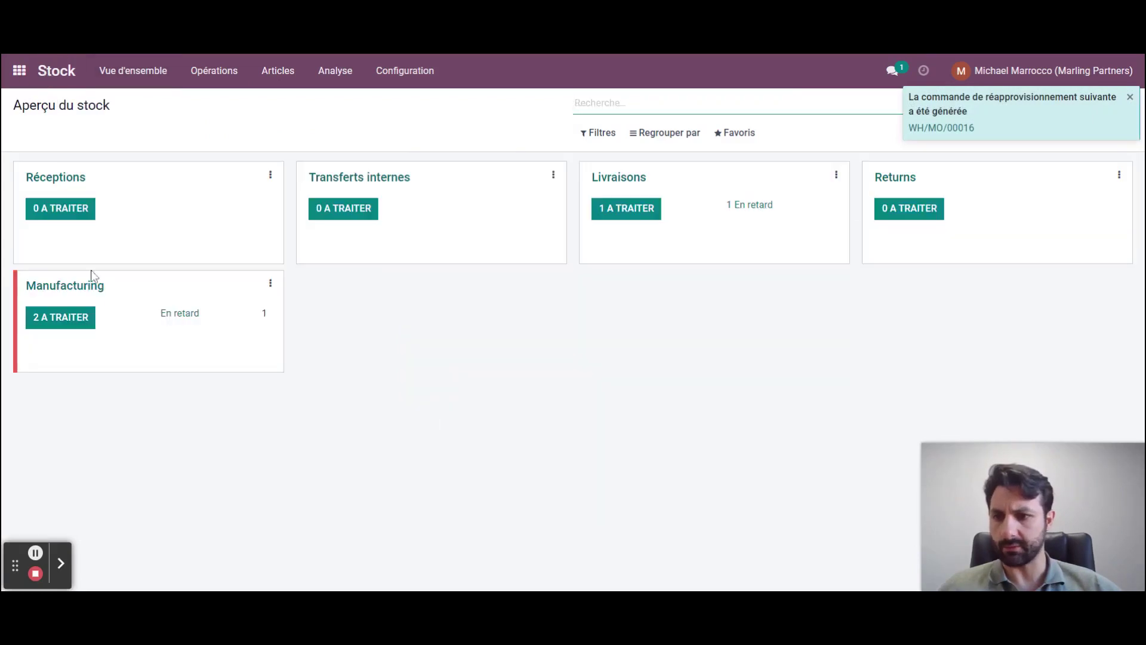
pyautogui.click(77, 319)
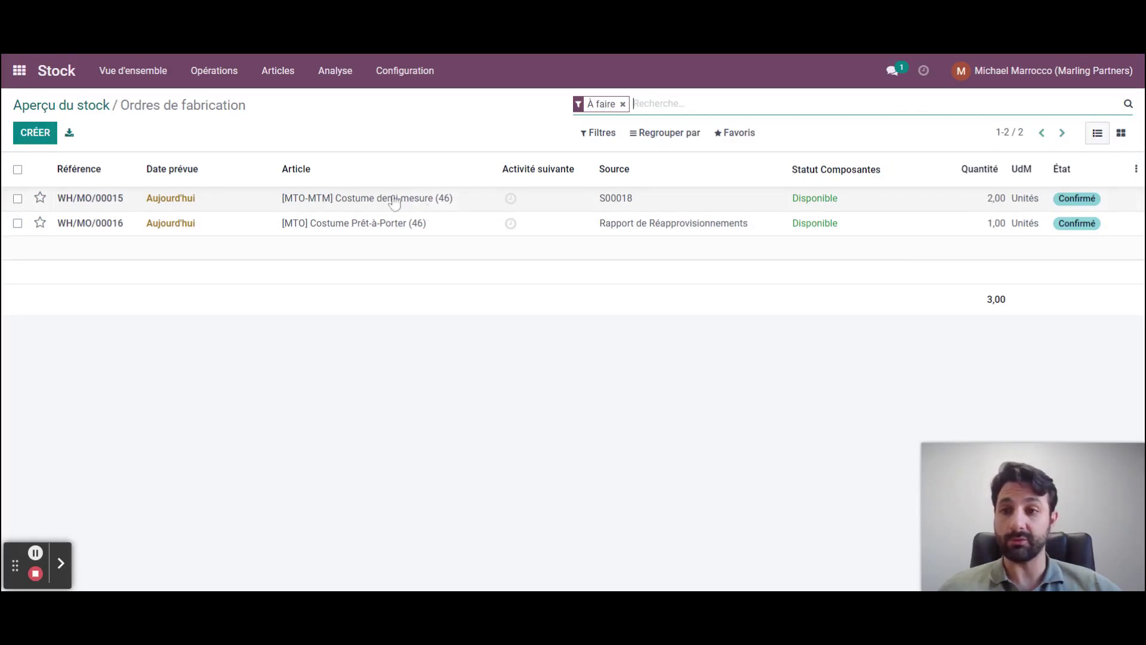
pyautogui.click(66, 85)
pyautogui.click(284, 75)
pyautogui.click(291, 103)
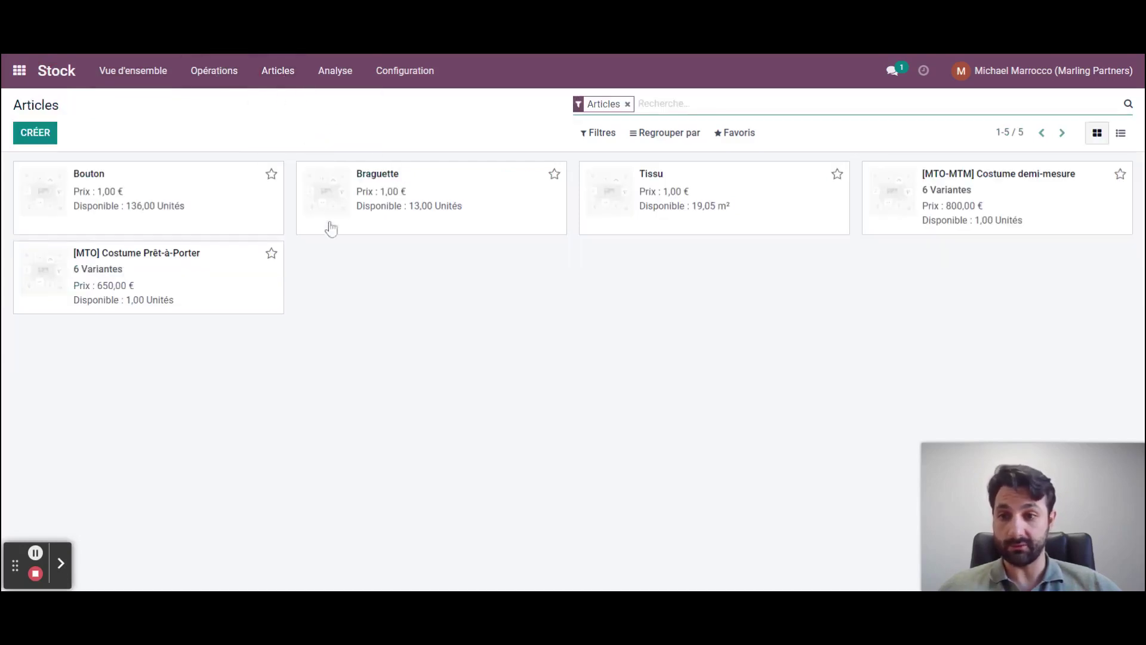